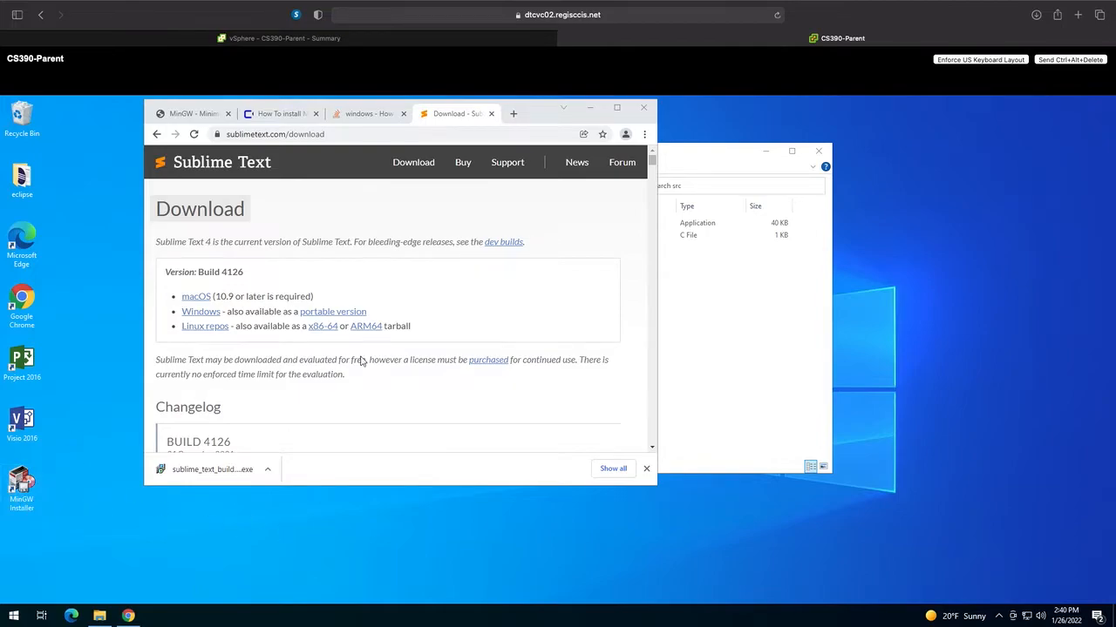
# Step: Review the open Stack Overflow page on compiling C programs and the CodeBind guide to installing MinGW on Windows 10
pyautogui.click(369, 115)
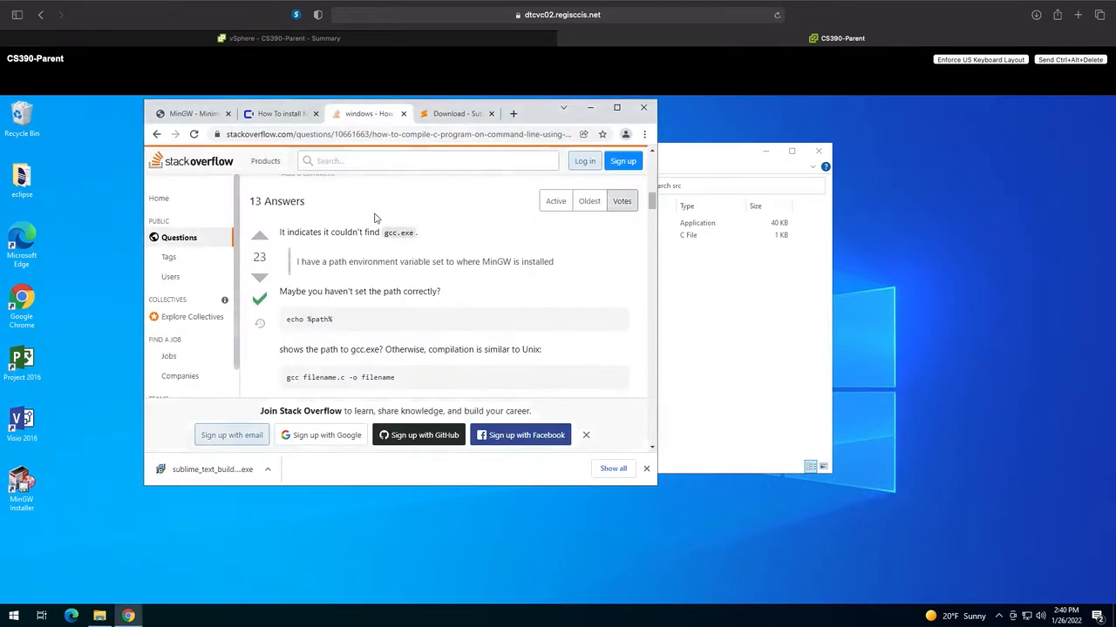
pyautogui.click(267, 116)
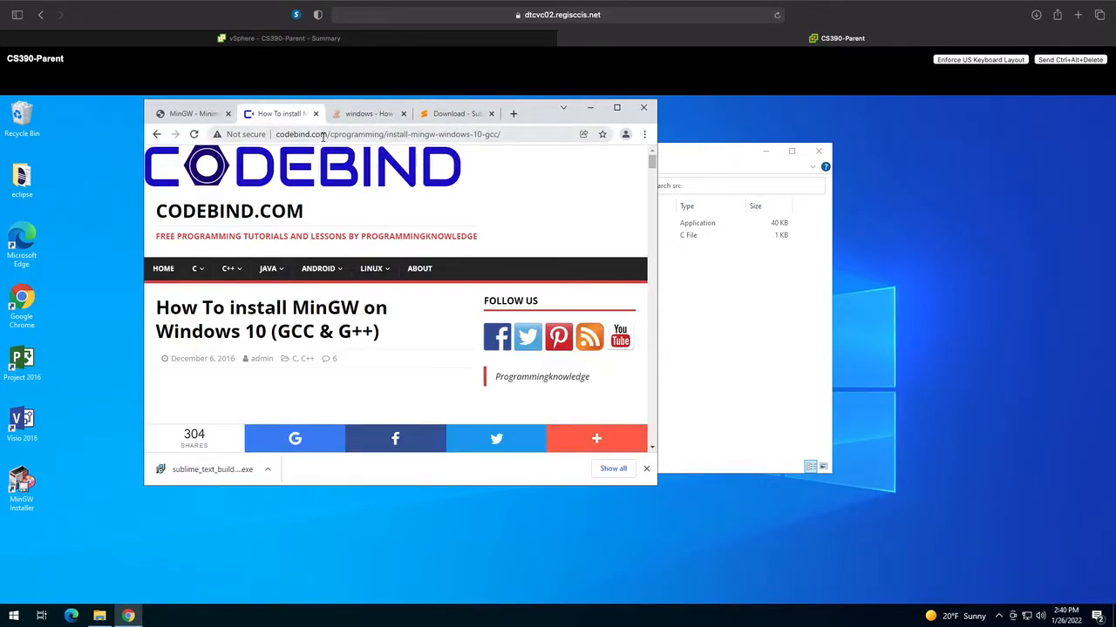
pyautogui.click(651, 159)
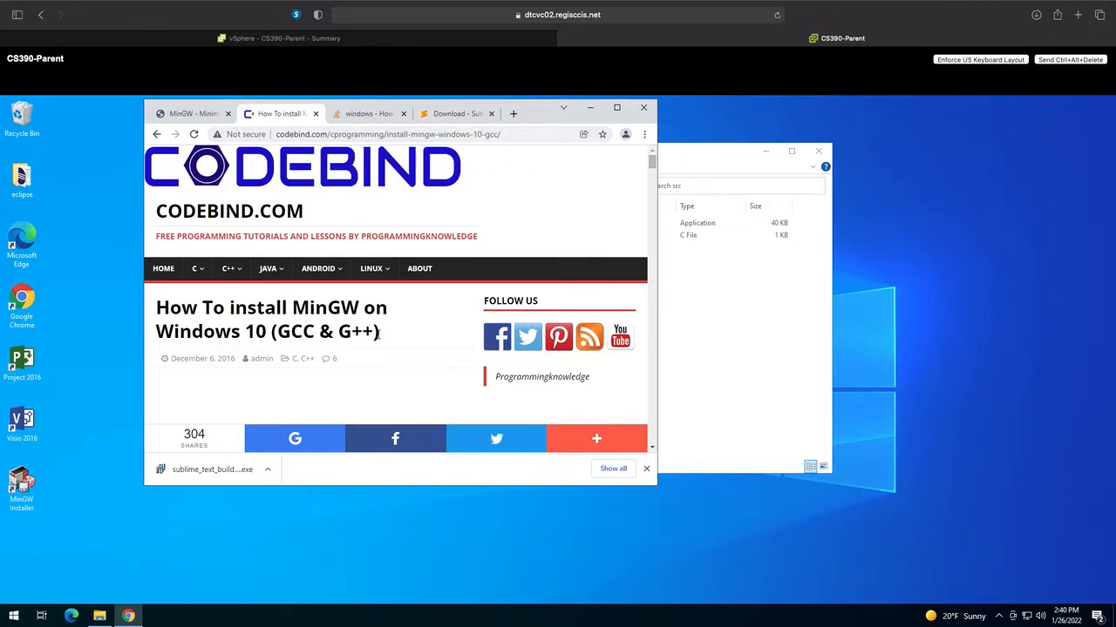
pyautogui.scroll(-10, 379, 336)
pyautogui.scroll(-3, 379, 336)
pyautogui.scroll(20, 378, 344)
# Step: Reposition and enlarge the browser window so it shows more of the CodeBind installation guide
pyautogui.moveTo(541, 109); pyautogui.dragTo(535, 106)
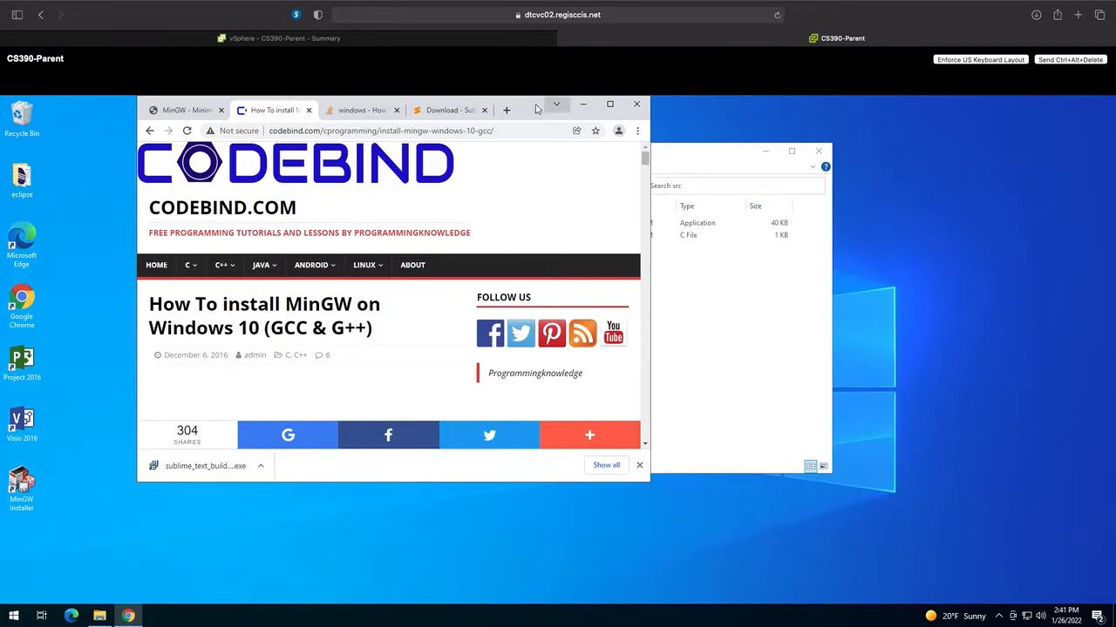
pyautogui.moveTo(523, 105); pyautogui.dragTo(523, 159)
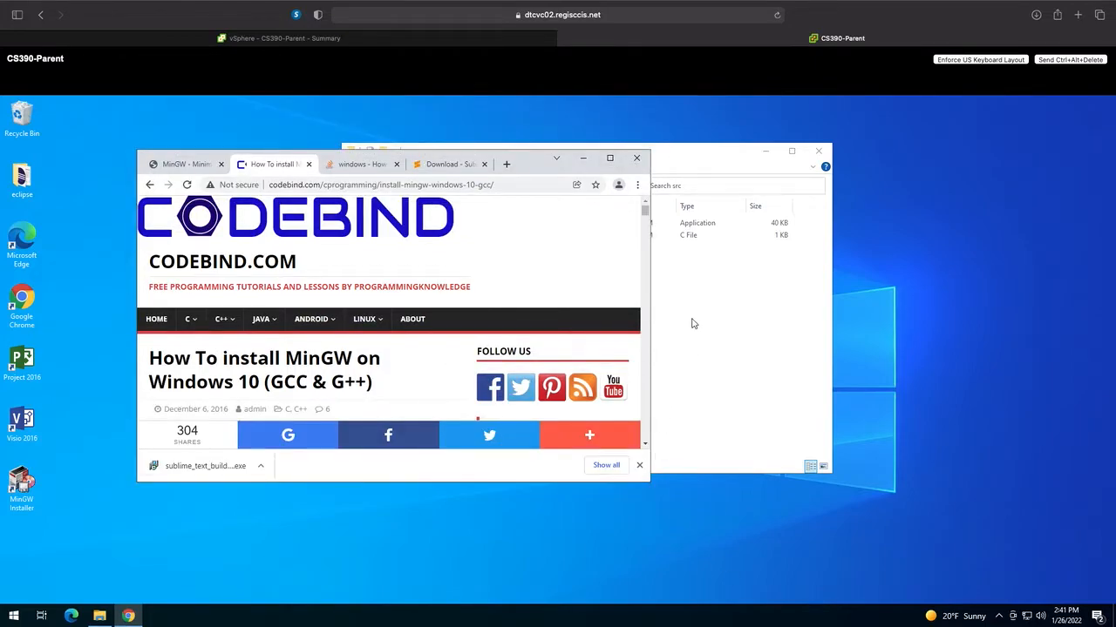
pyautogui.click(644, 447)
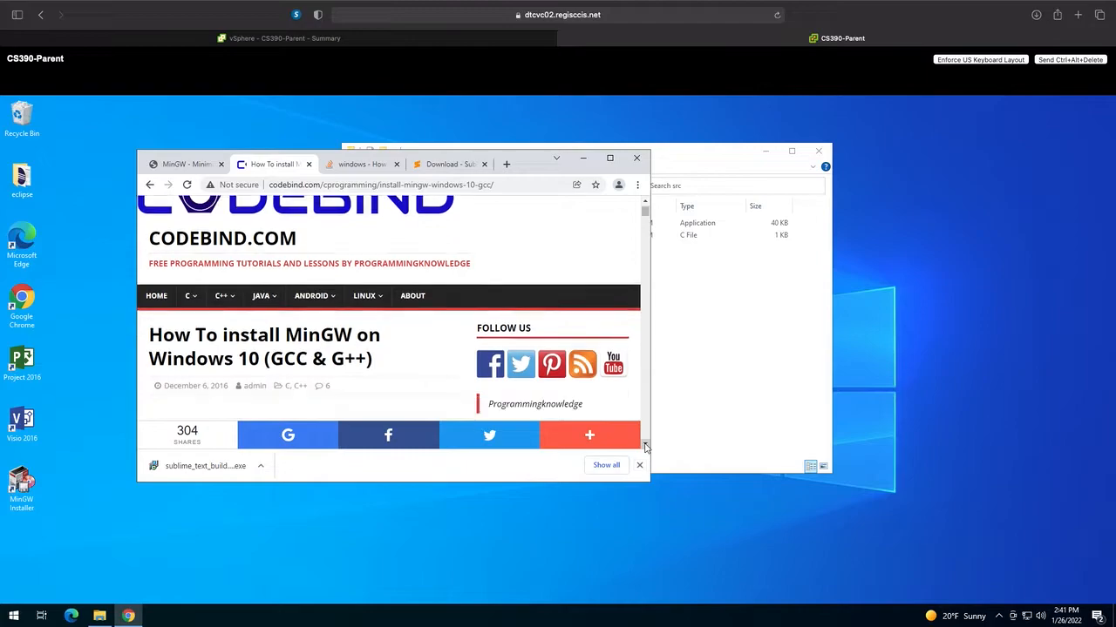
pyautogui.click(645, 446)
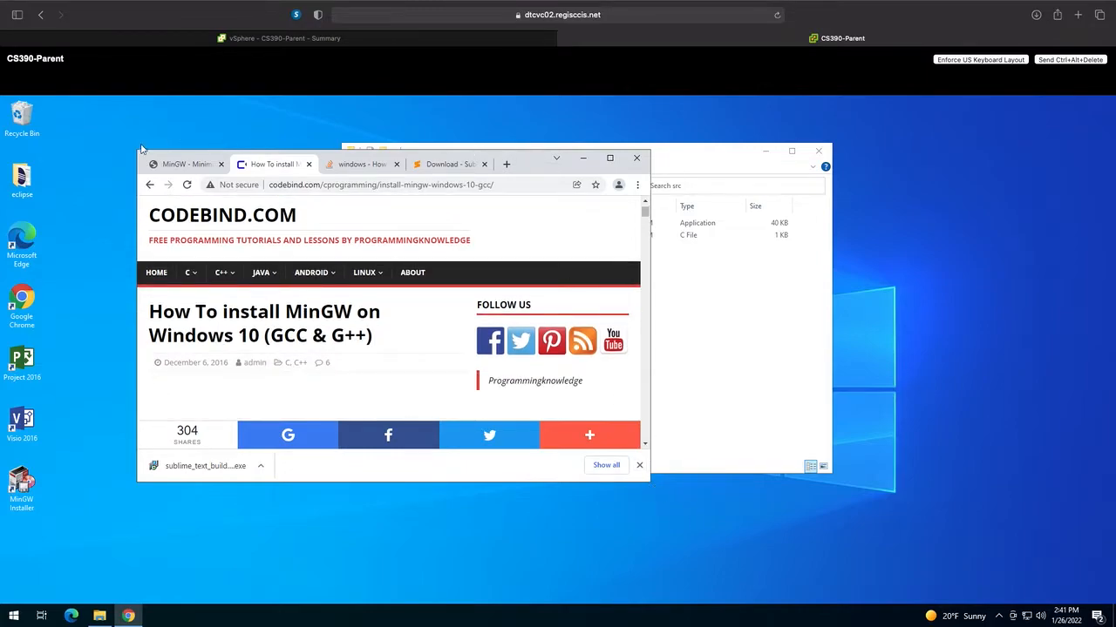
pyautogui.moveTo(137, 151); pyautogui.dragTo(75, 96)
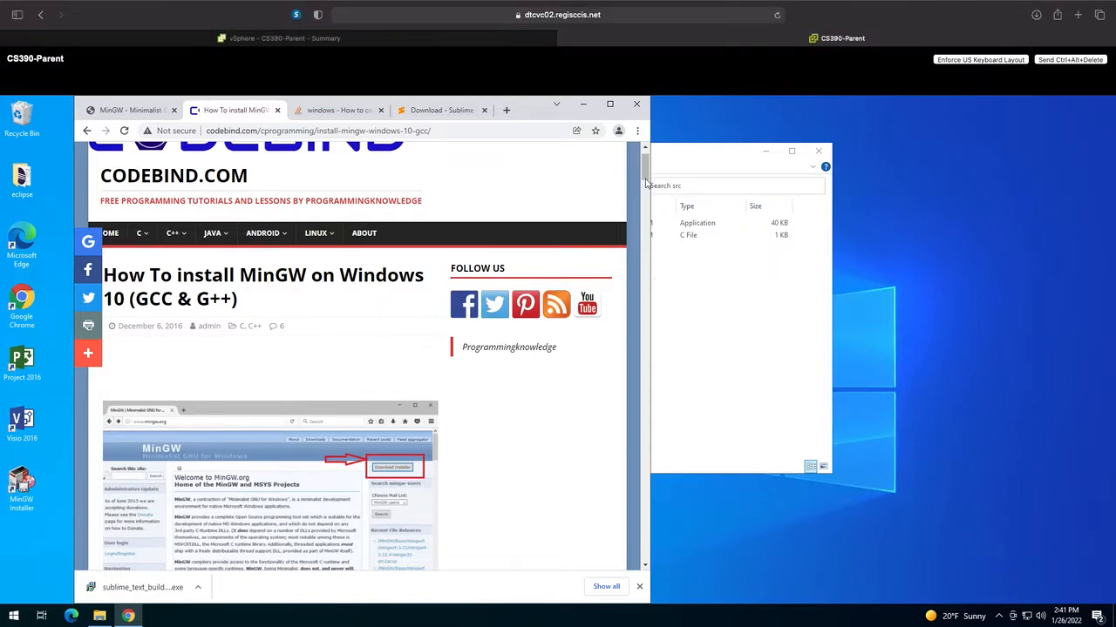
# Step: Follow the guide's mingw.org link and download the MinGW setup program from the SourceForge project page
pyautogui.click(643, 219)
pyautogui.moveTo(644, 198)
pyautogui.mouseDown()
pyautogui.moveTo(646, 183)
pyautogui.moveTo(645, 262)
pyautogui.moveTo(653, 188)
pyautogui.mouseUp()
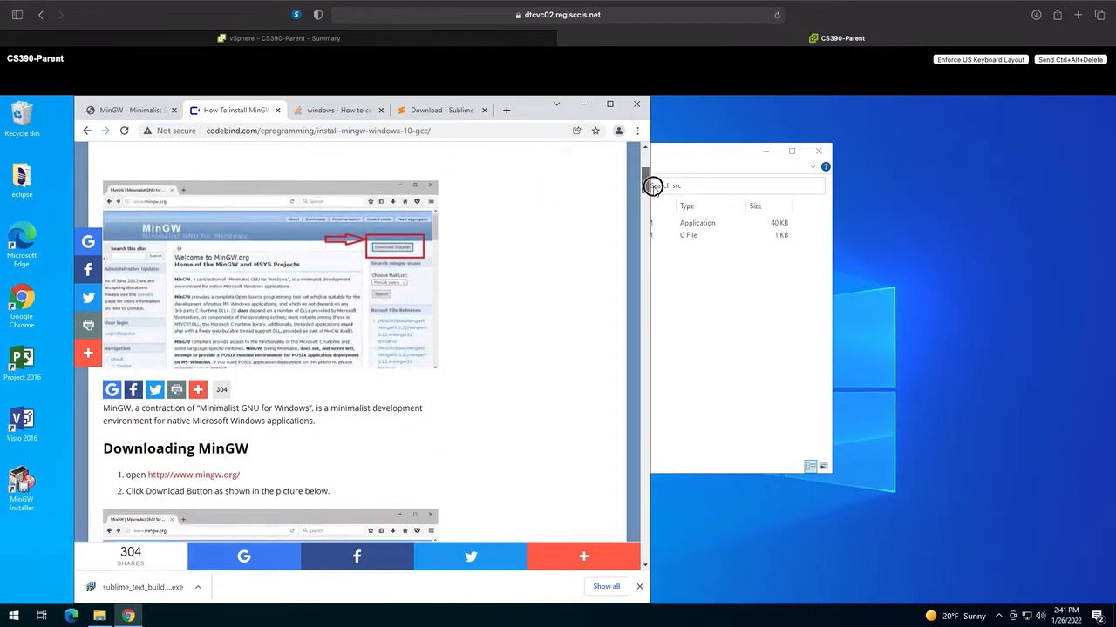
pyautogui.click(232, 477)
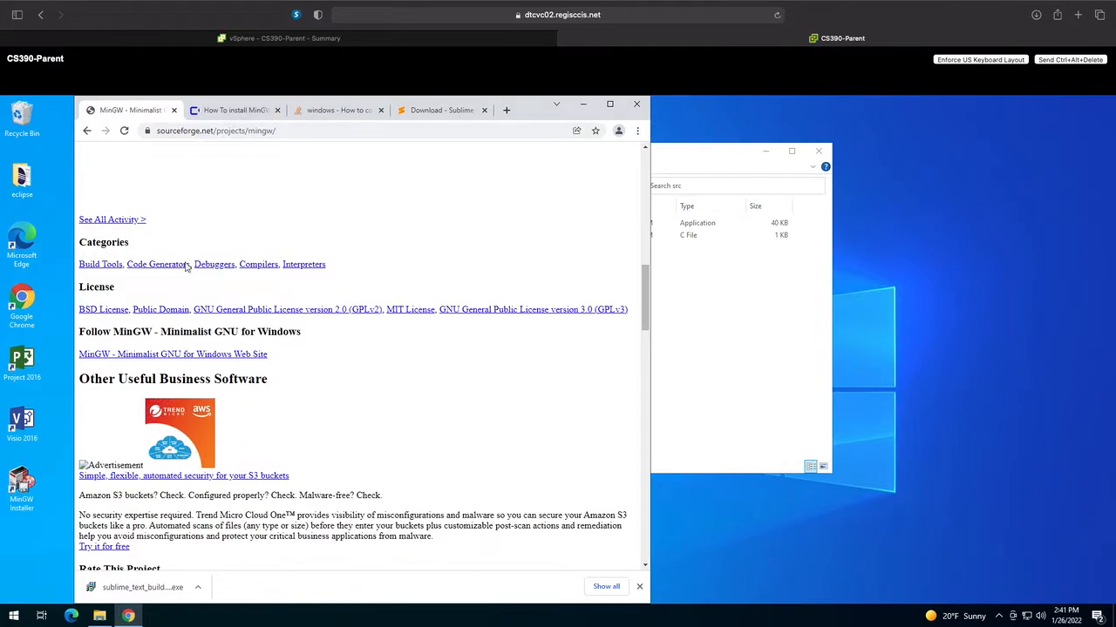
pyautogui.scroll(10, 184, 266)
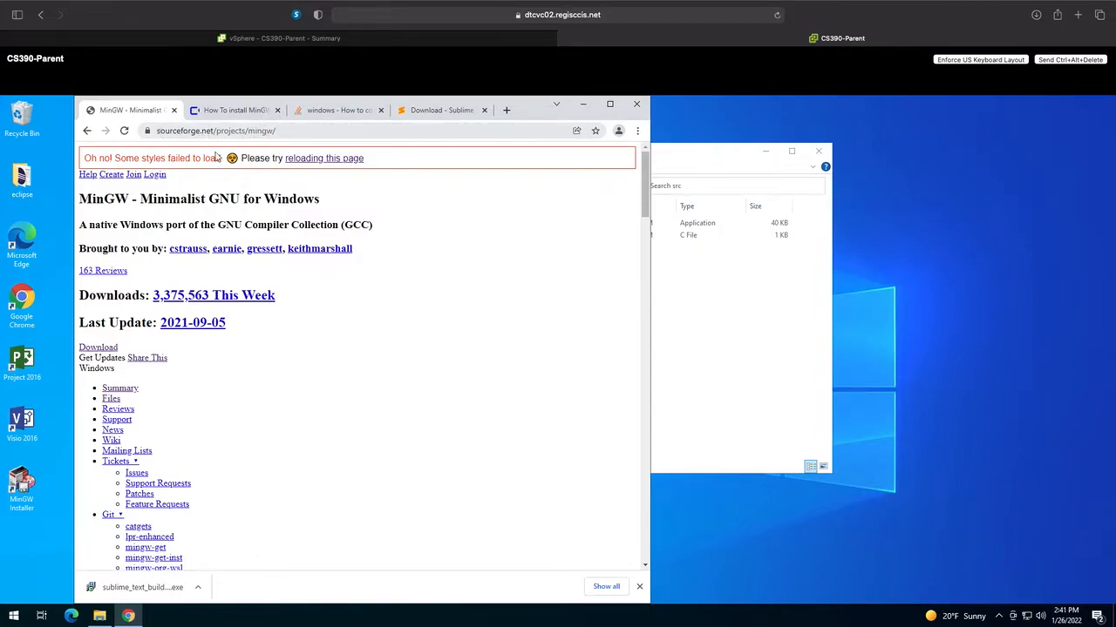
pyautogui.click(109, 348)
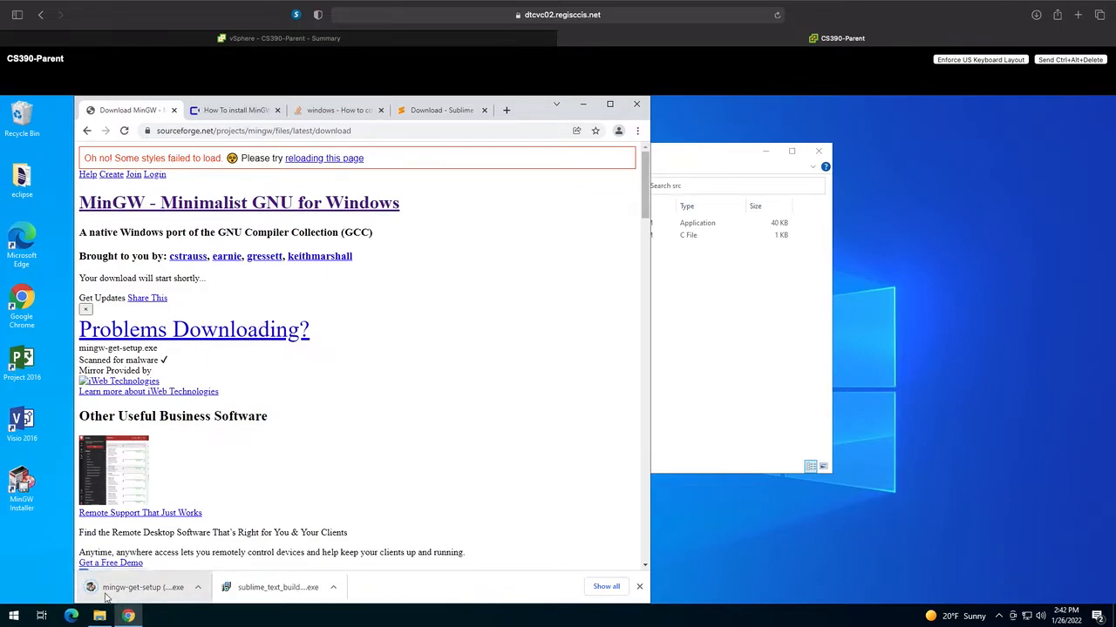
# Step: Run the downloaded mingw-get-setup program and reinstall MinGW in C:\MinGW with the default preferences
pyautogui.click(187, 589)
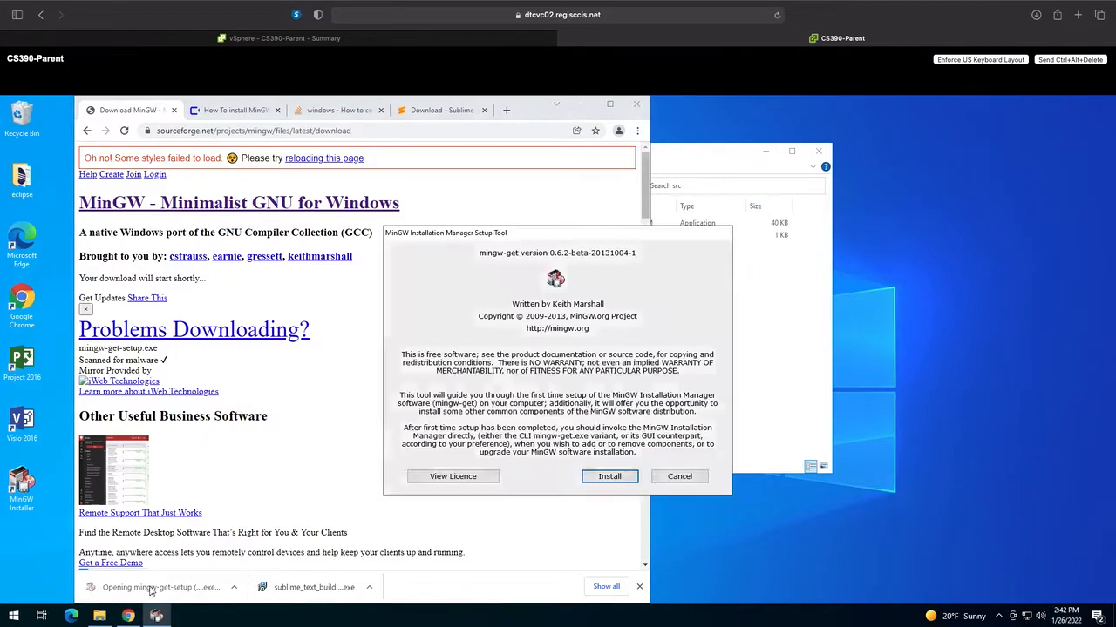
pyautogui.click(624, 482)
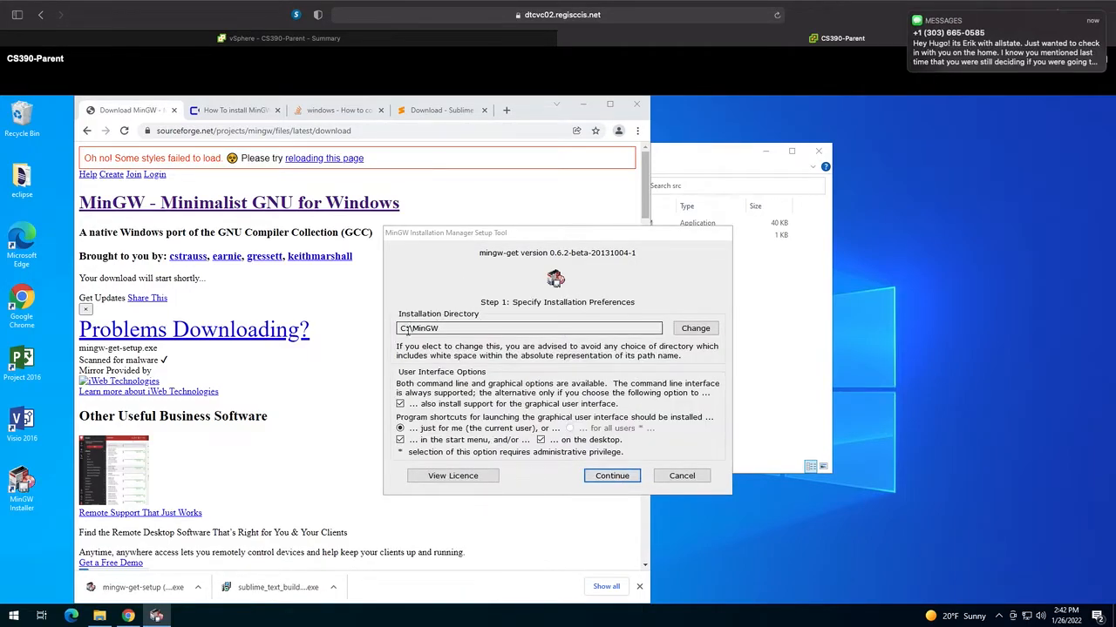
pyautogui.click(624, 482)
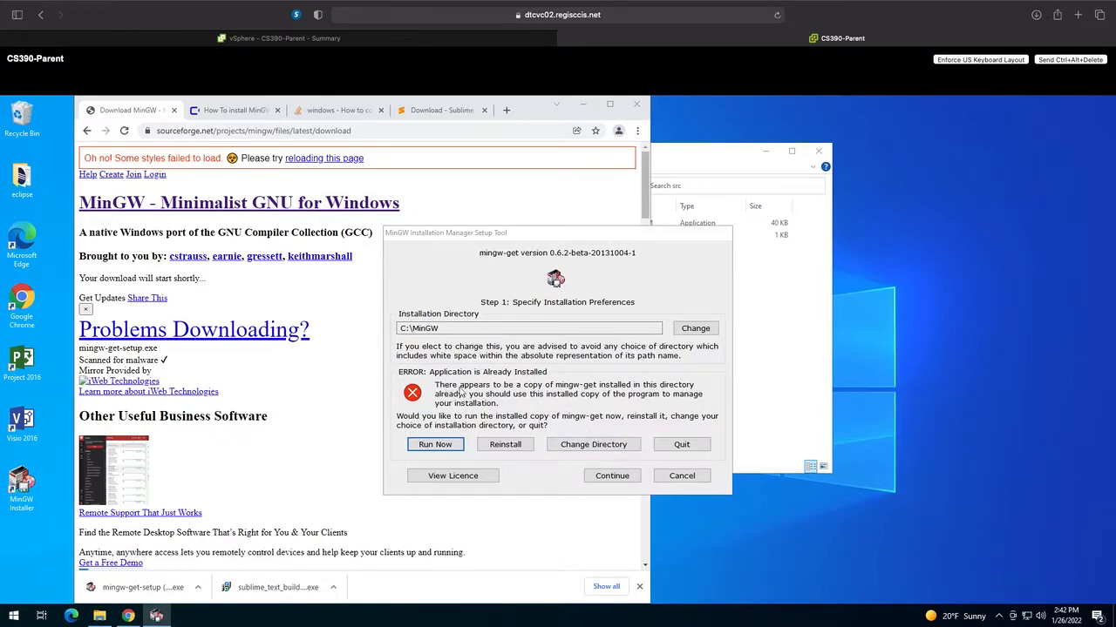
pyautogui.click(507, 445)
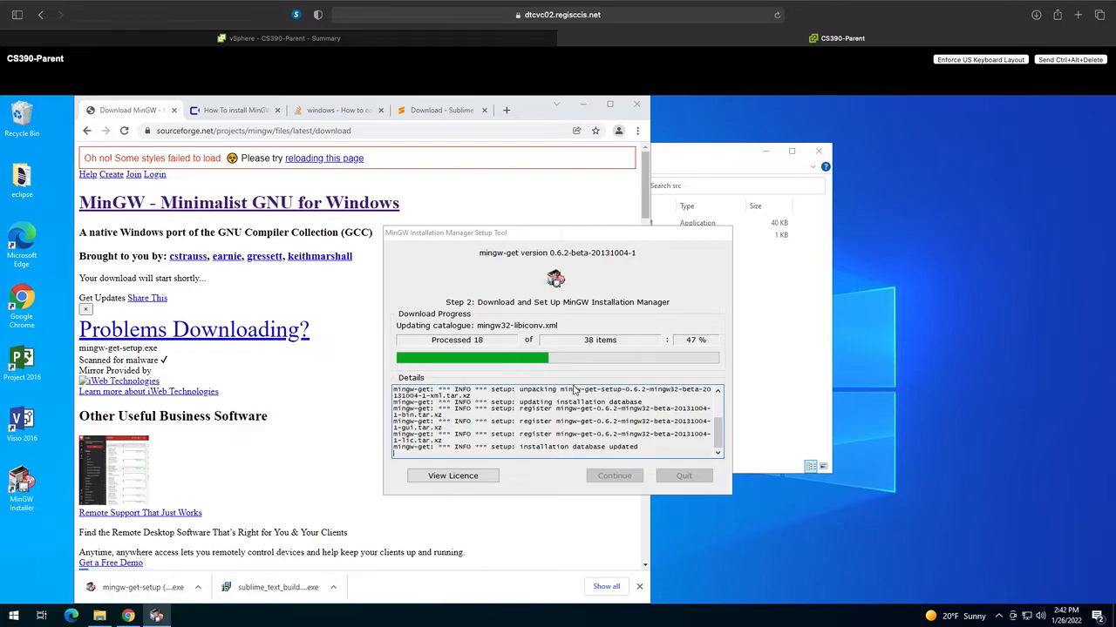
# Step: Check the guide's package selection instructions and continue from the completed setup to the MinGW Installation Manager
pyautogui.click(237, 111)
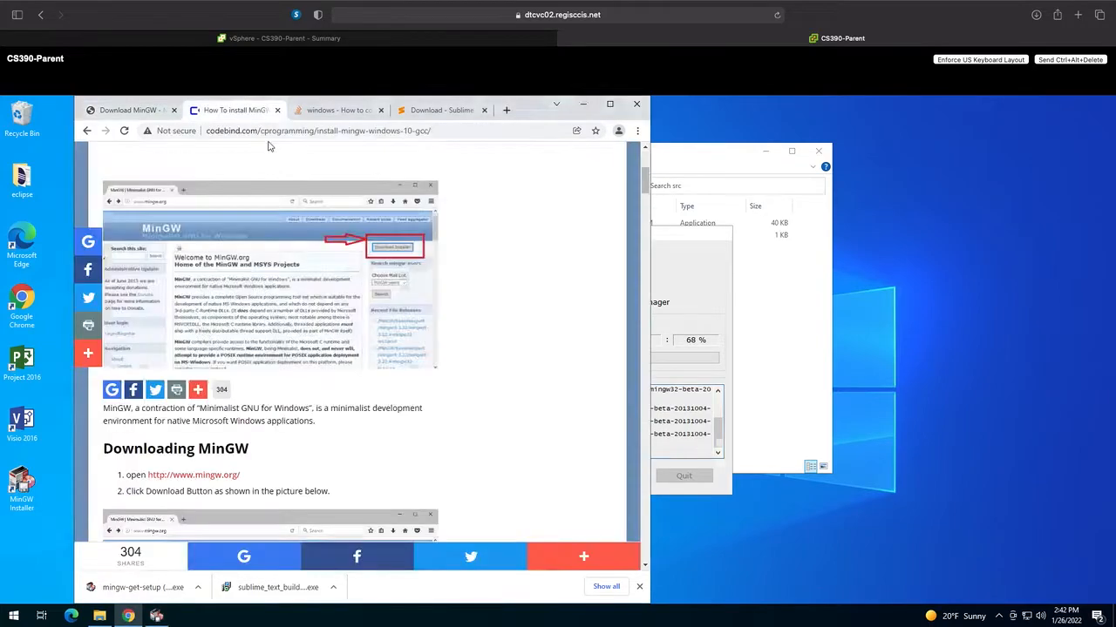
pyautogui.moveTo(642, 180); pyautogui.dragTo(640, 305)
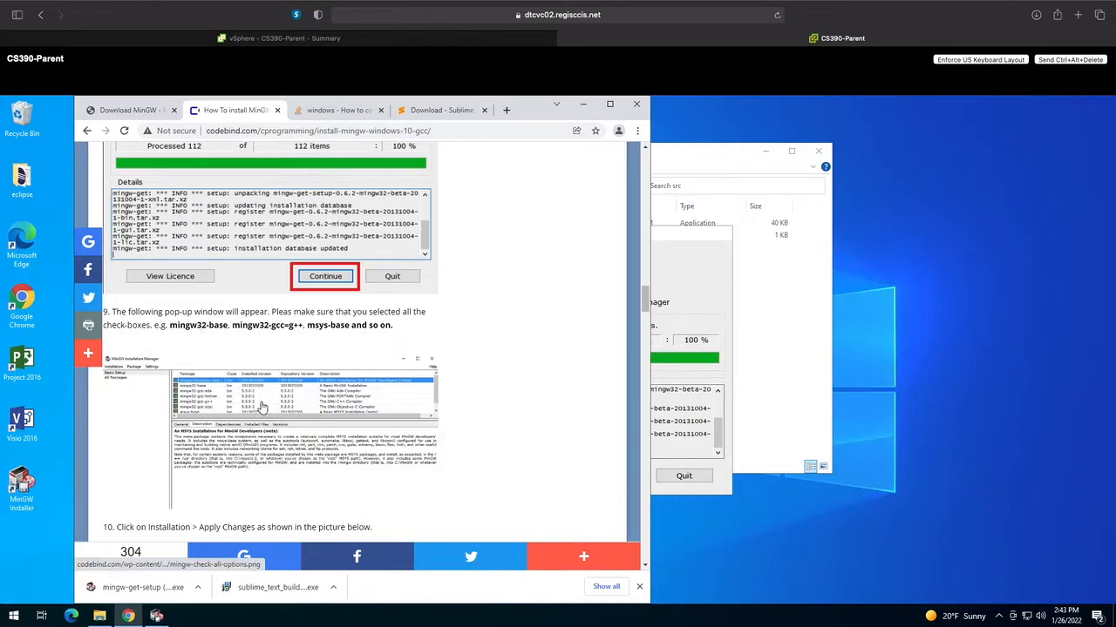
pyautogui.click(686, 258)
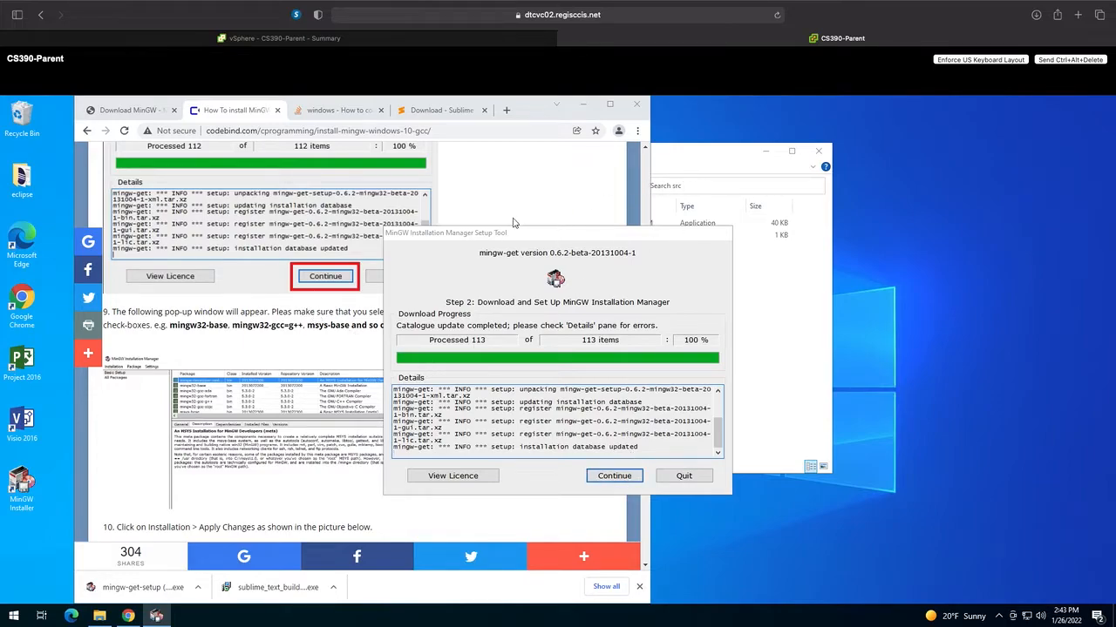
pyautogui.click(614, 477)
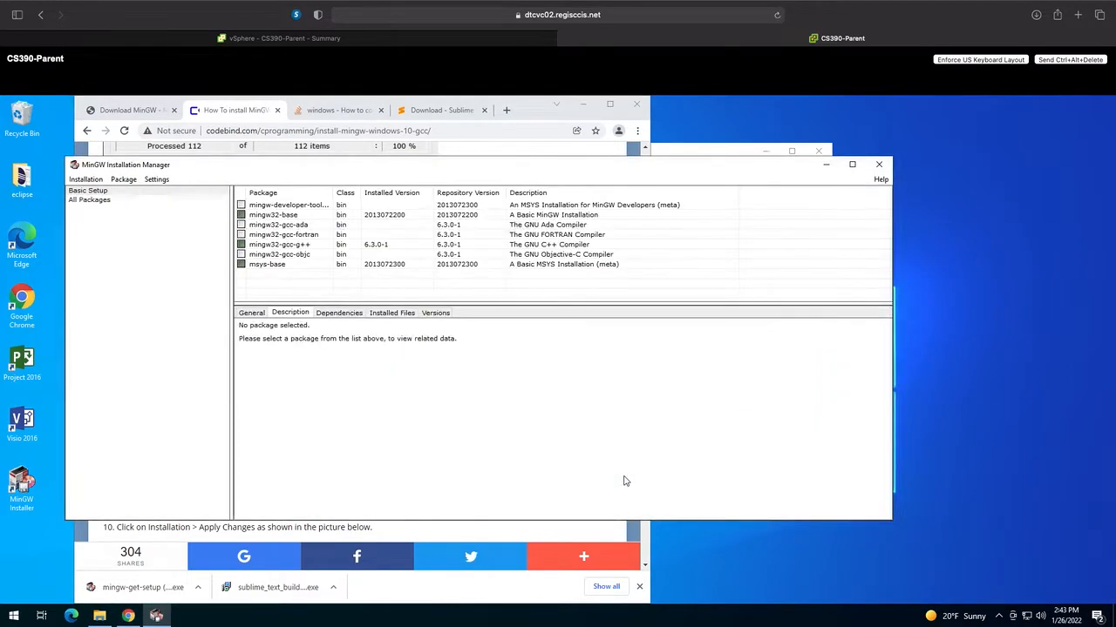
# Step: Compare the Installation Manager's Basic Setup package list with the packages required in step 9 of the guide
pyautogui.moveTo(261, 165); pyautogui.dragTo(400, 190)
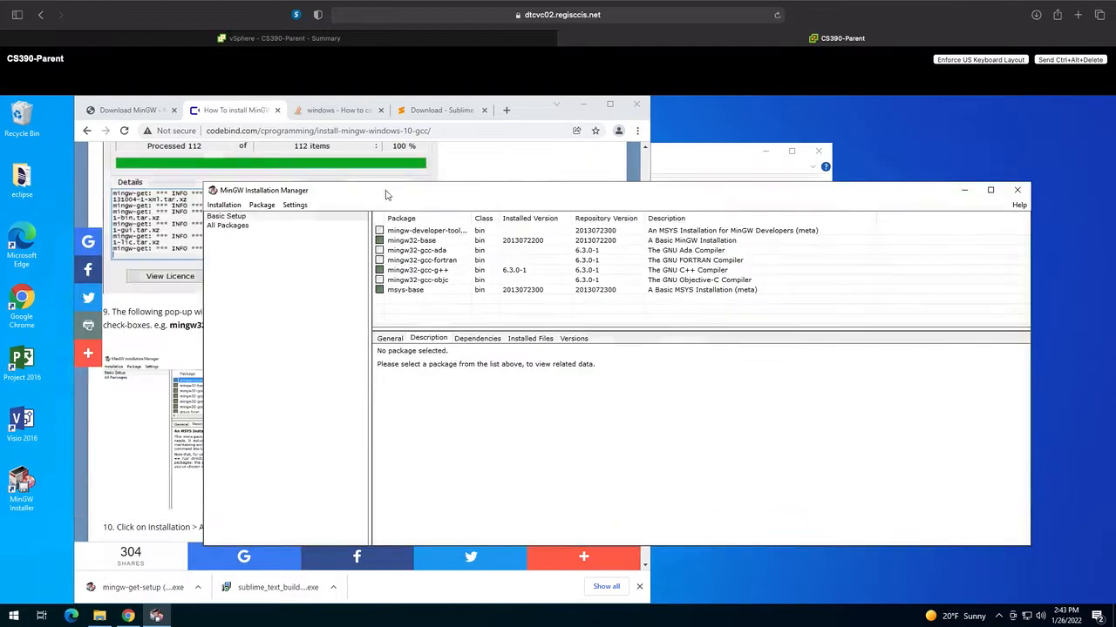
pyautogui.click(143, 340)
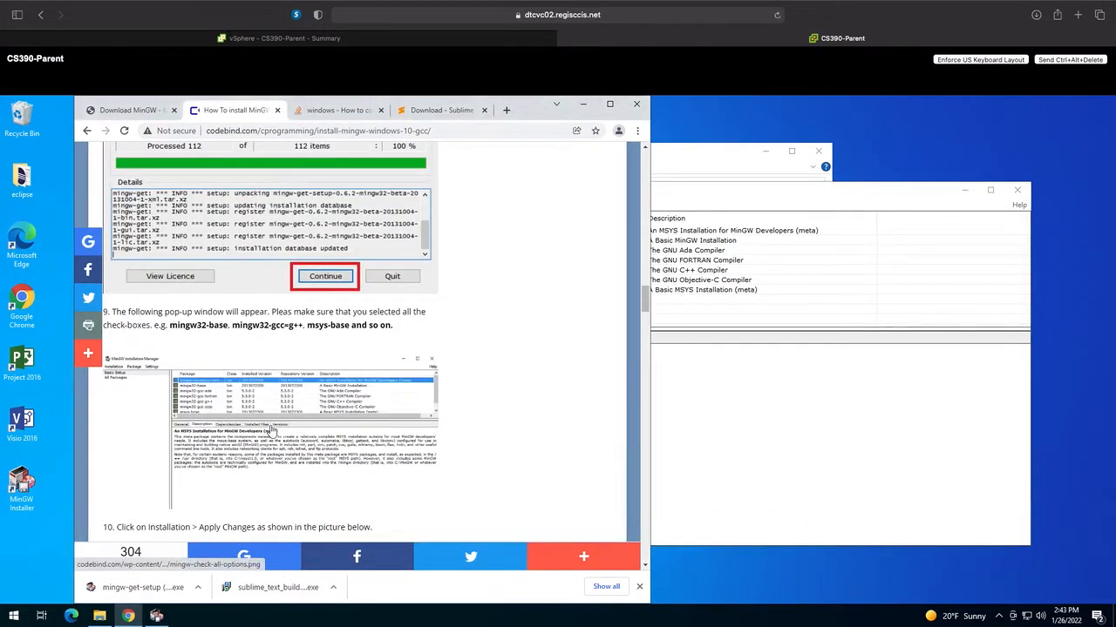
pyautogui.click(708, 384)
pyautogui.scroll(-5, 165, 305)
pyautogui.scroll(-5, 185, 300)
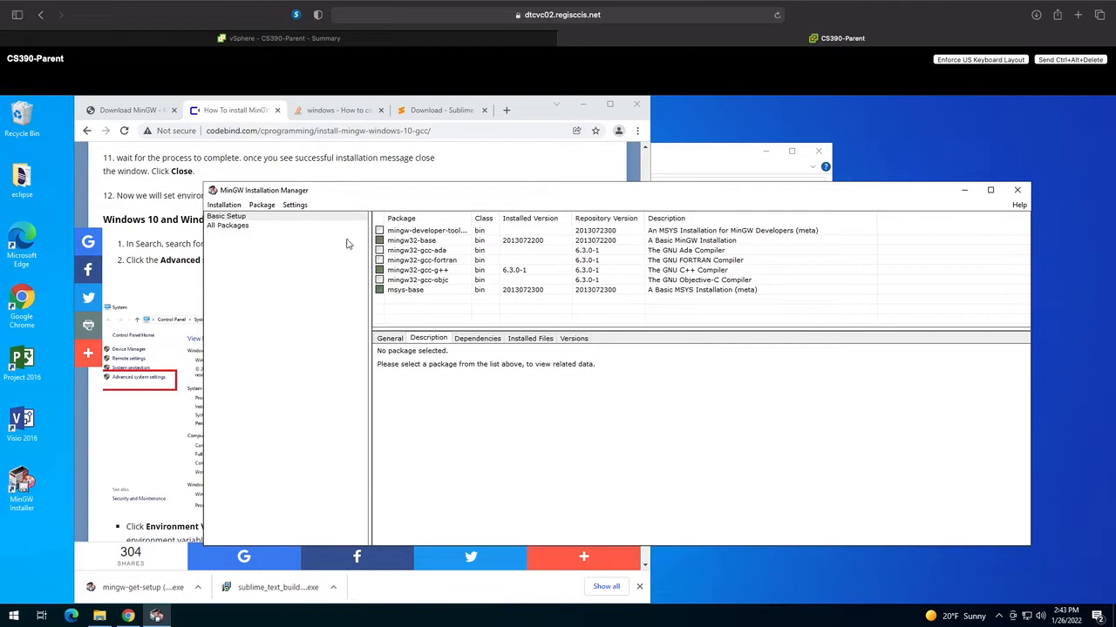
pyautogui.click(152, 244)
pyautogui.moveTo(646, 340); pyautogui.dragTo(646, 298)
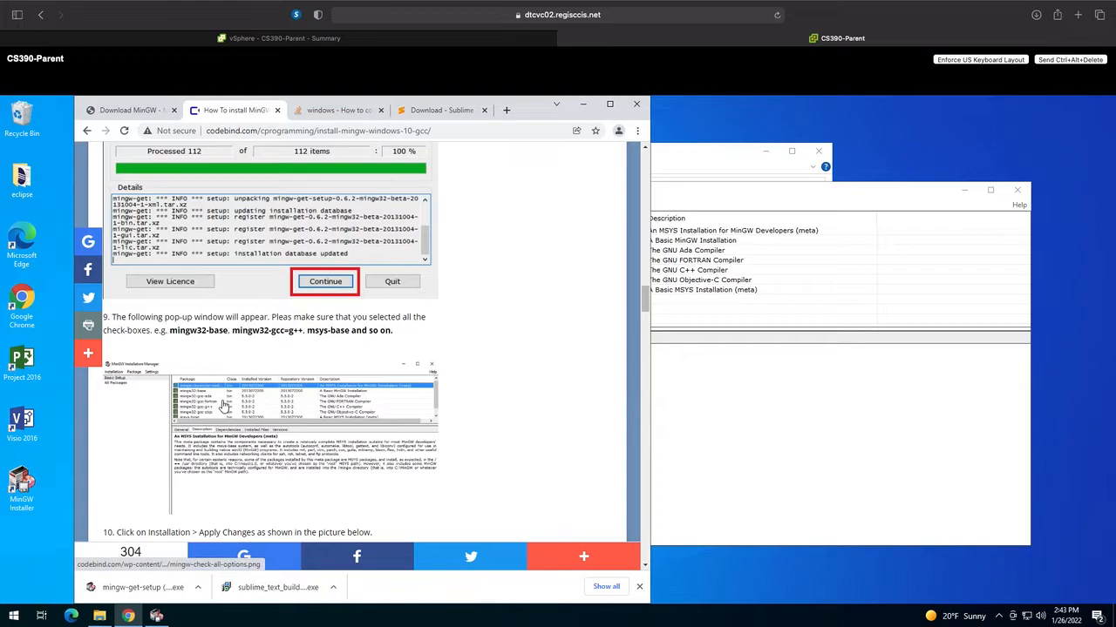
pyautogui.click(686, 351)
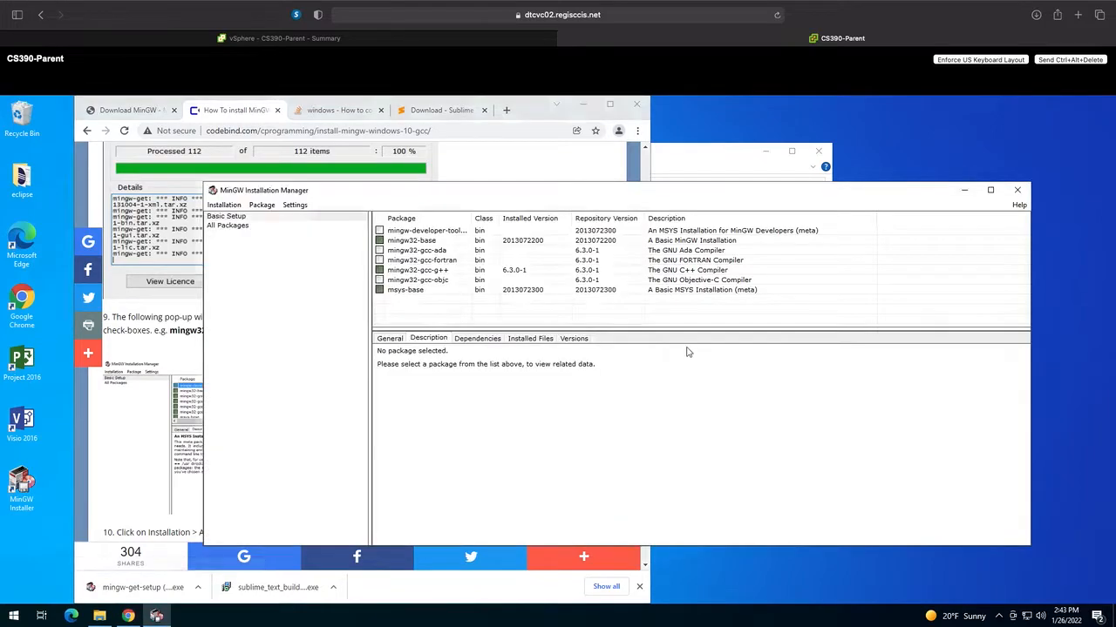
# Step: Check the marking options for mingw32-base and view the guide's package selection picture at full size
pyautogui.click(380, 241)
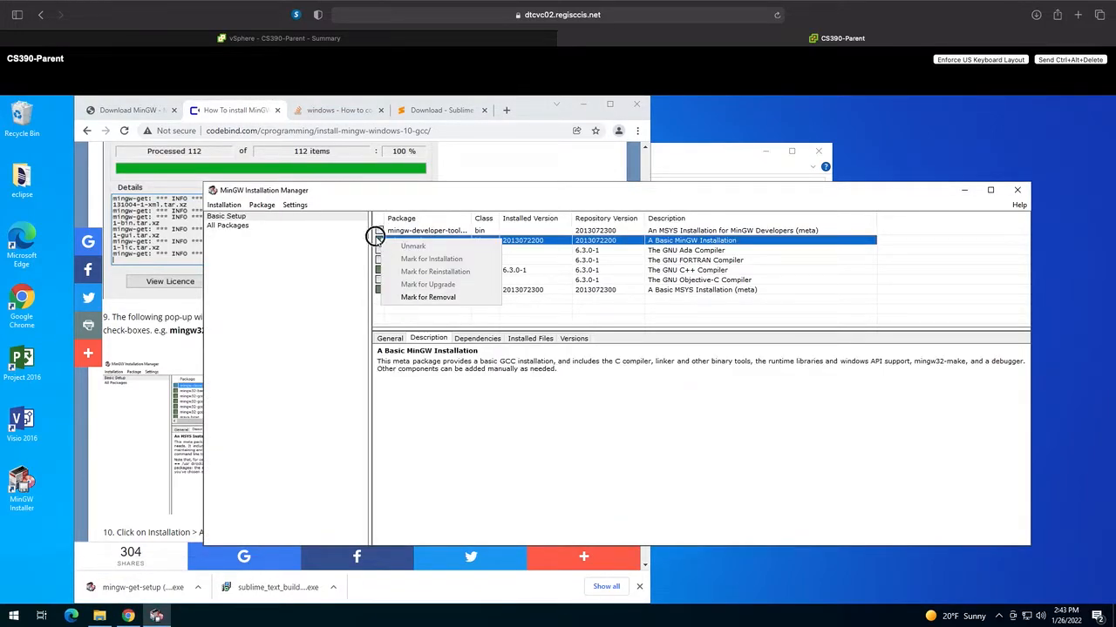
pyautogui.click(375, 240)
pyautogui.click(452, 218)
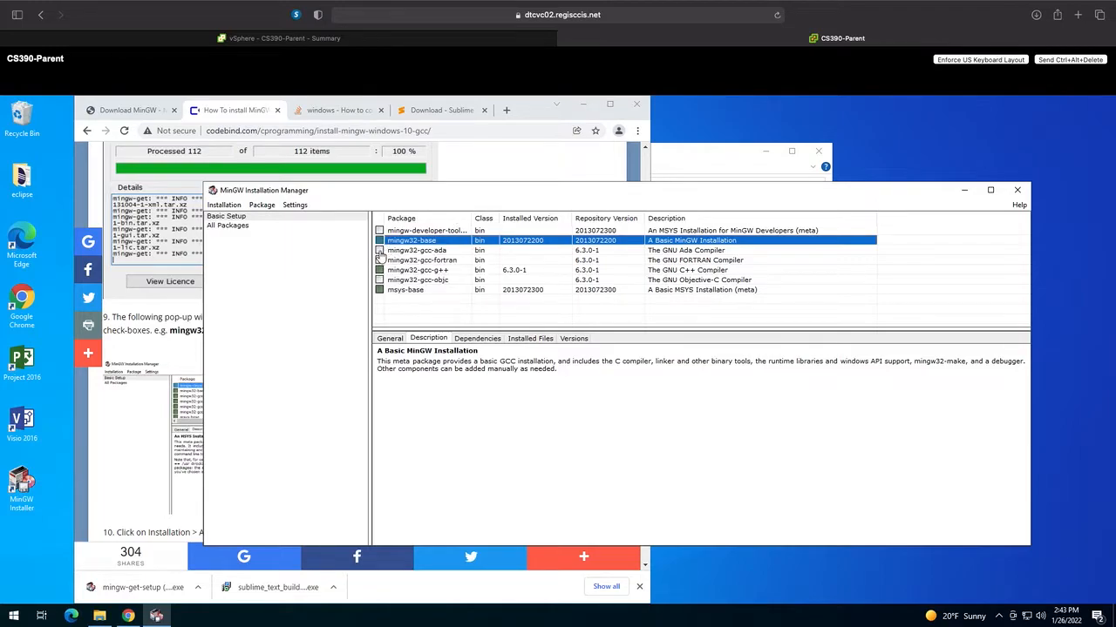
pyautogui.click(183, 350)
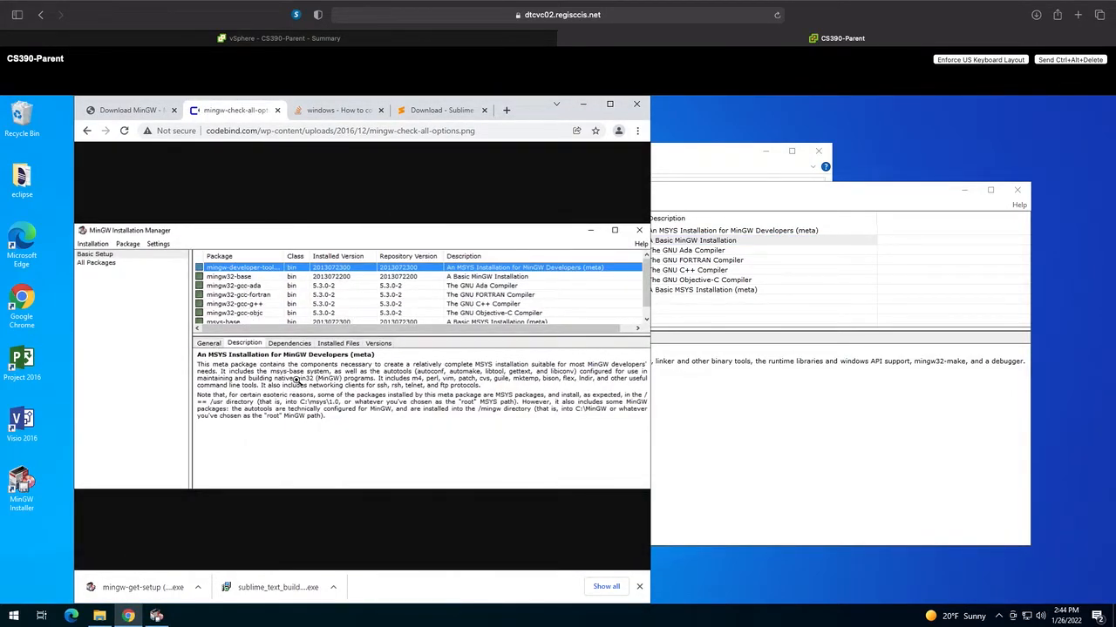
pyautogui.click(712, 362)
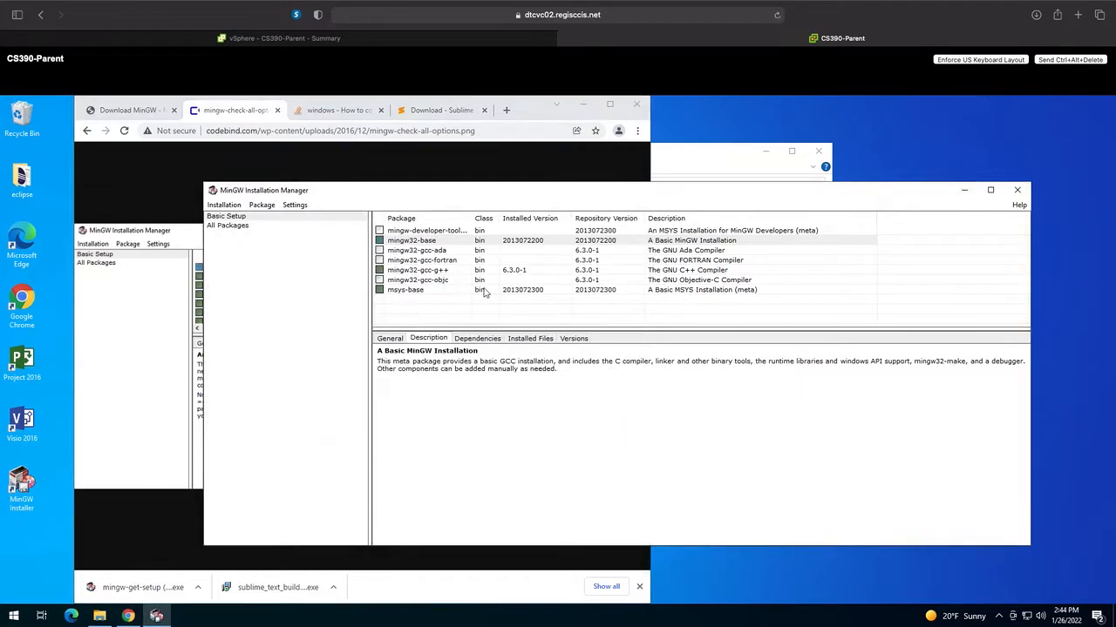
# Step: Mark mingw32-gcc-fortran, mingw32-gcc-objc, mingw32-gcc-ada and the MSYS package for MinGW developers for installation
pyautogui.click(379, 280)
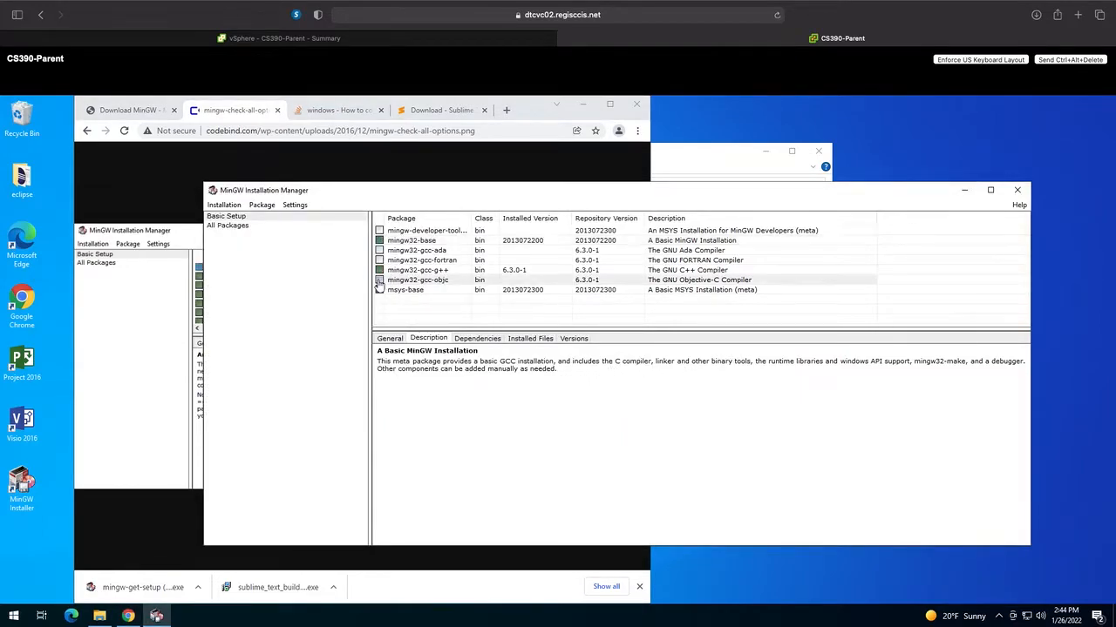
pyautogui.click(380, 260)
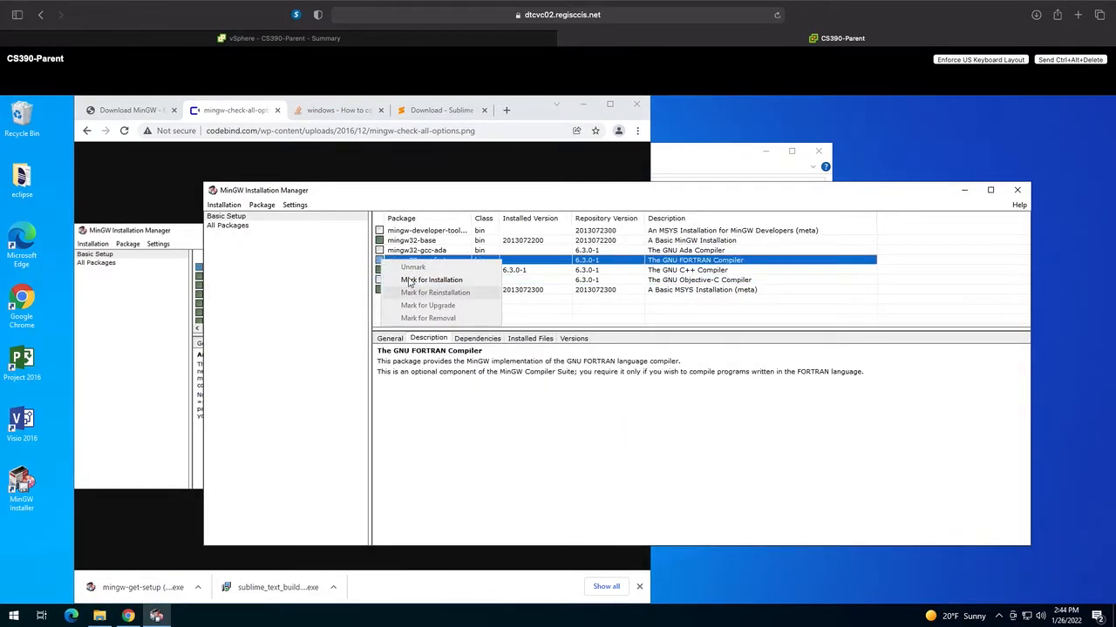
pyautogui.click(399, 280)
pyautogui.click(380, 280)
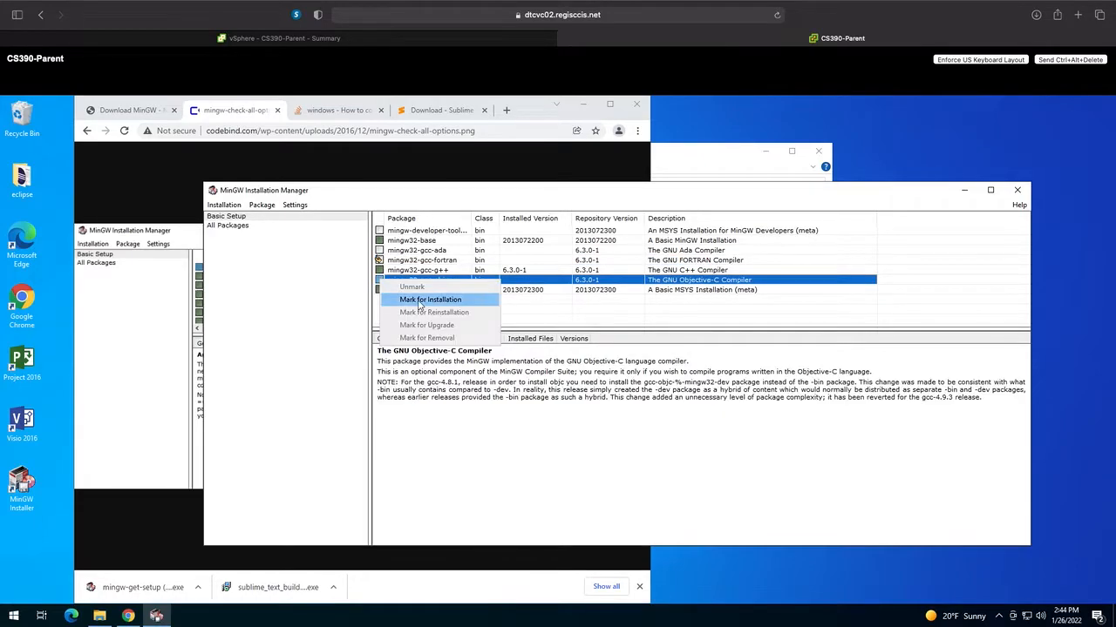
pyautogui.click(419, 300)
pyautogui.click(380, 250)
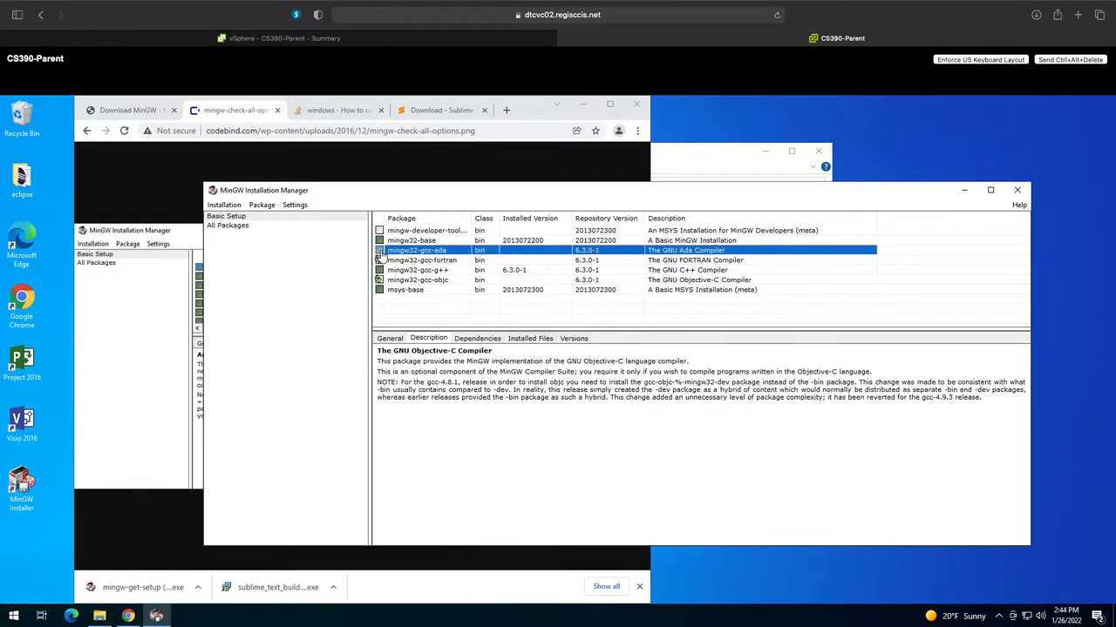
pyautogui.click(412, 271)
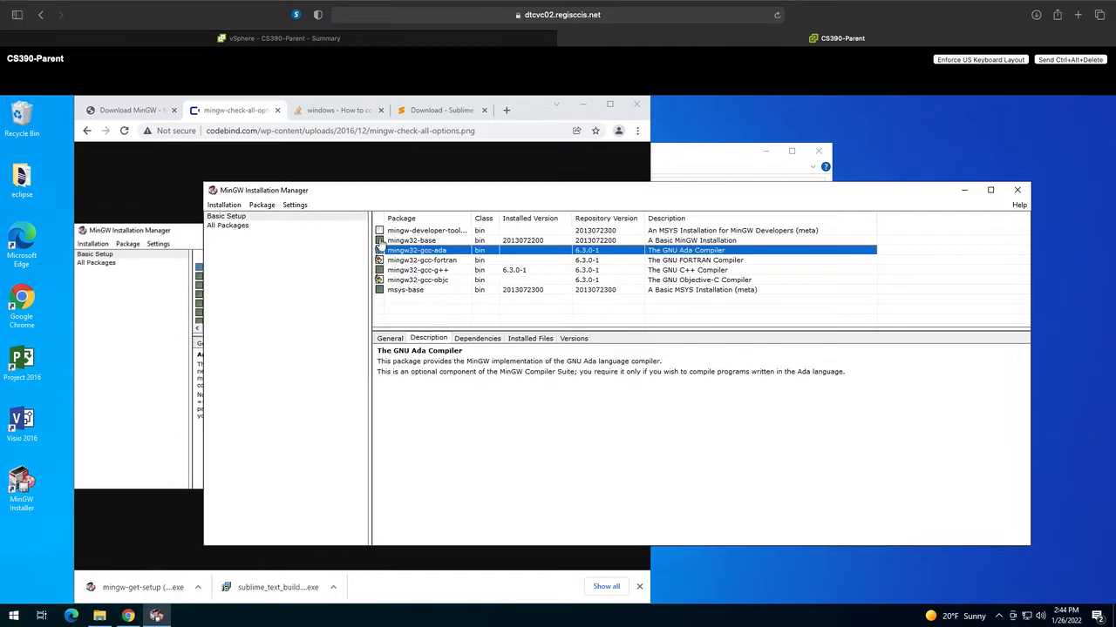
pyautogui.click(380, 231)
pyautogui.click(407, 254)
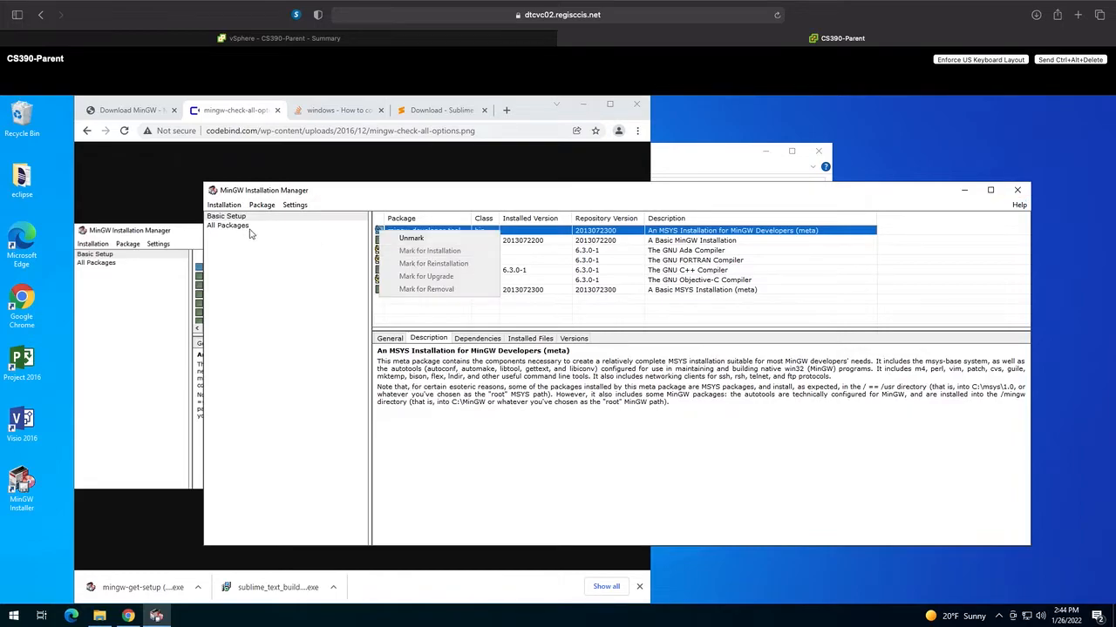
# Step: Check step 10 of the guide and apply the scheduled package changes in the MinGW Installation Manager
pyautogui.click(419, 251)
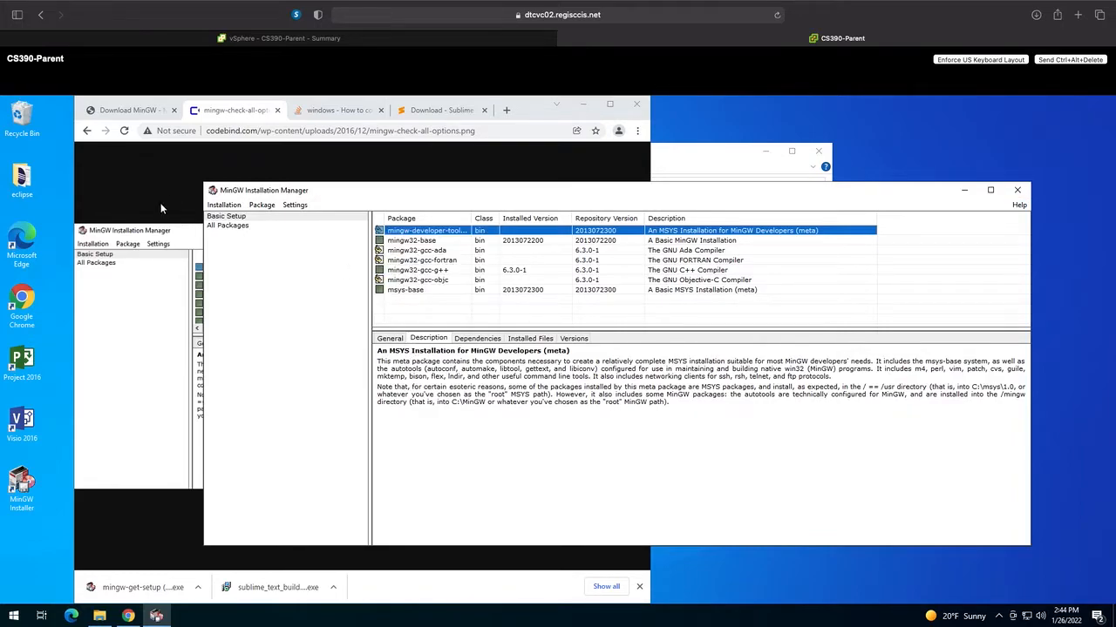
pyautogui.click(205, 113)
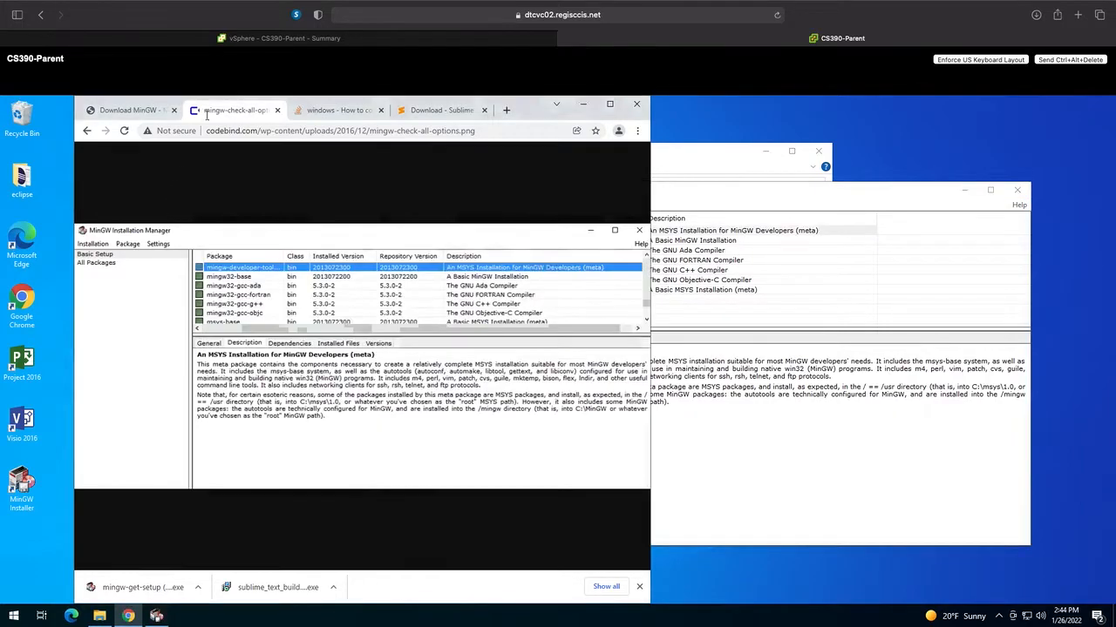
pyautogui.click(87, 131)
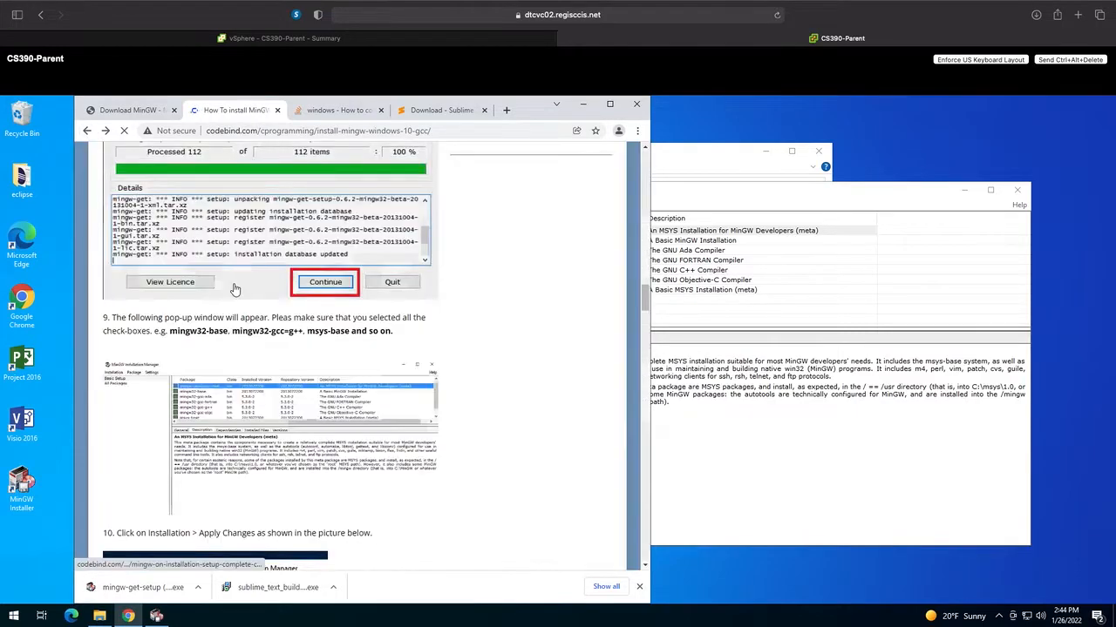
pyautogui.moveTo(644, 300); pyautogui.dragTo(643, 314)
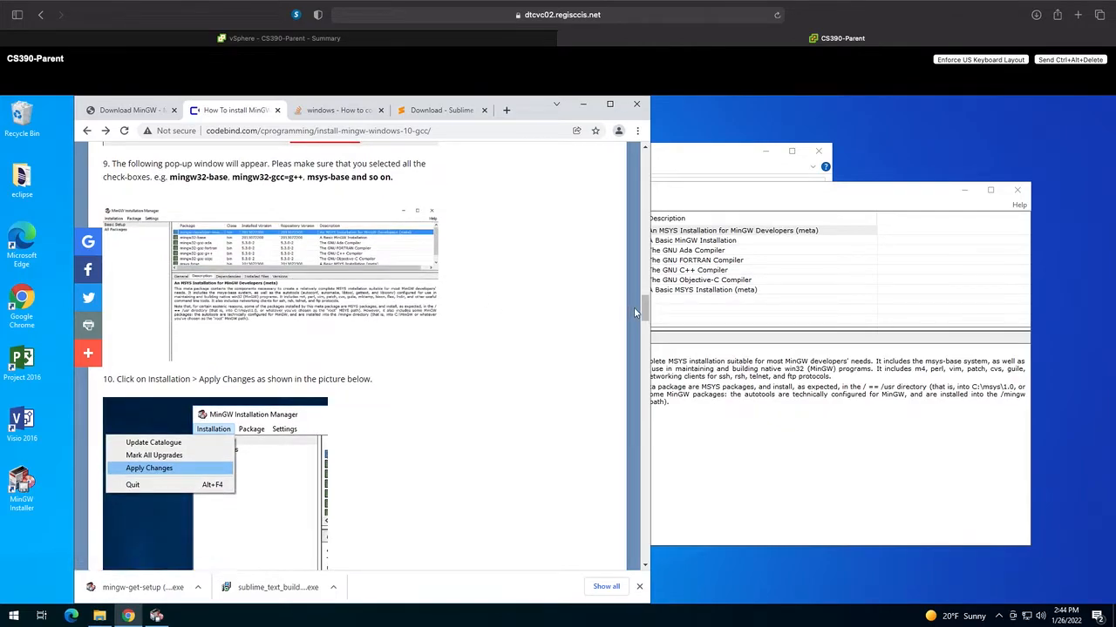
pyautogui.moveTo(644, 311); pyautogui.dragTo(645, 318)
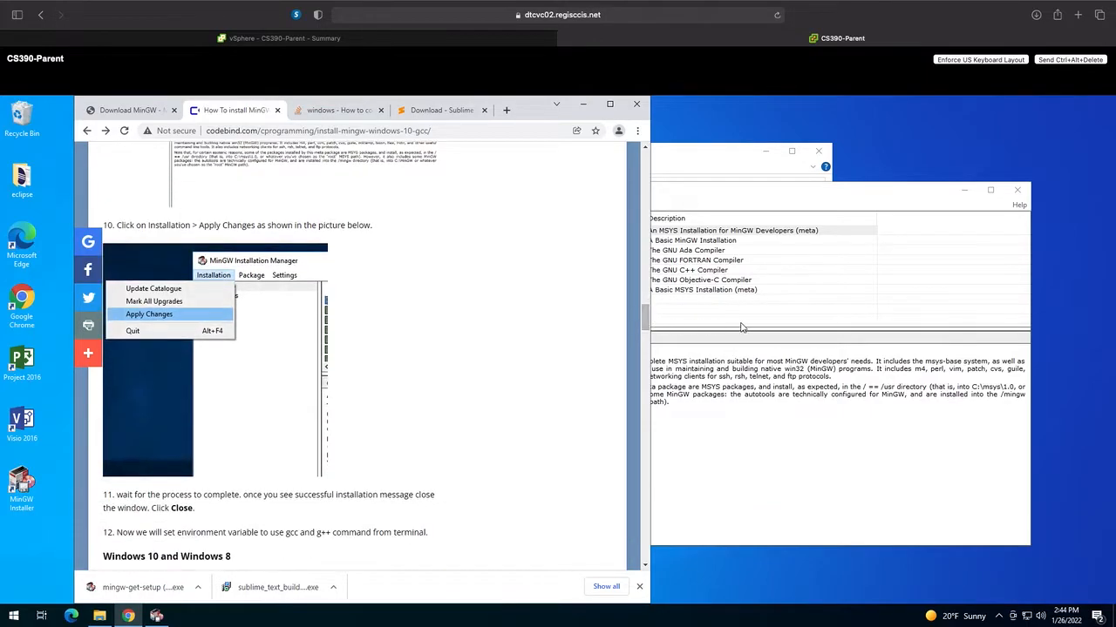
pyautogui.click(720, 333)
pyautogui.click(228, 206)
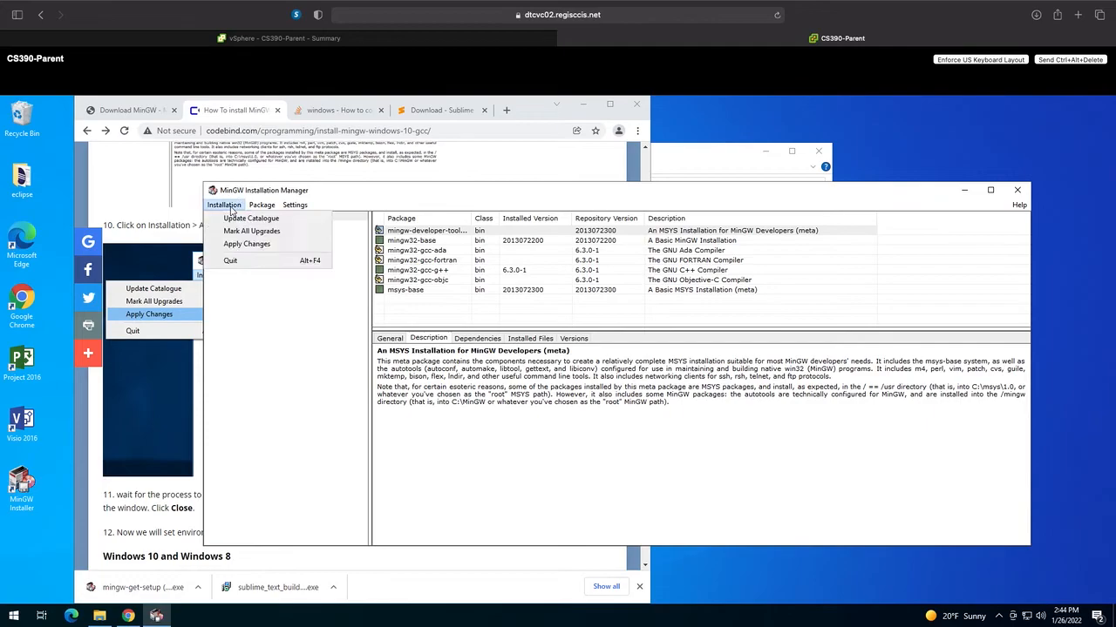
pyautogui.click(246, 244)
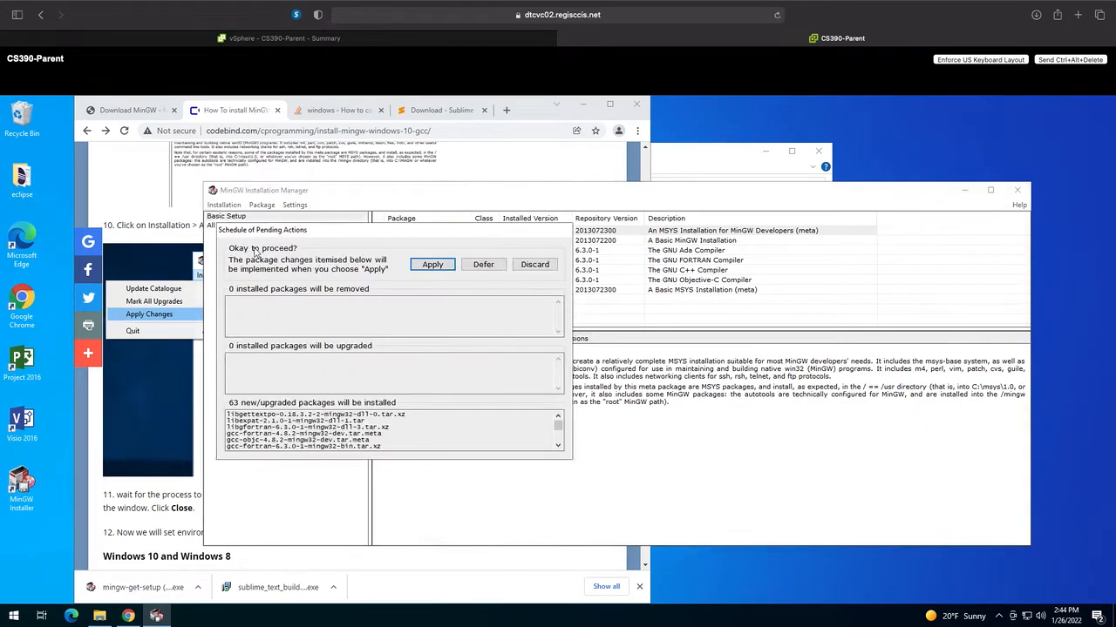
pyautogui.click(444, 268)
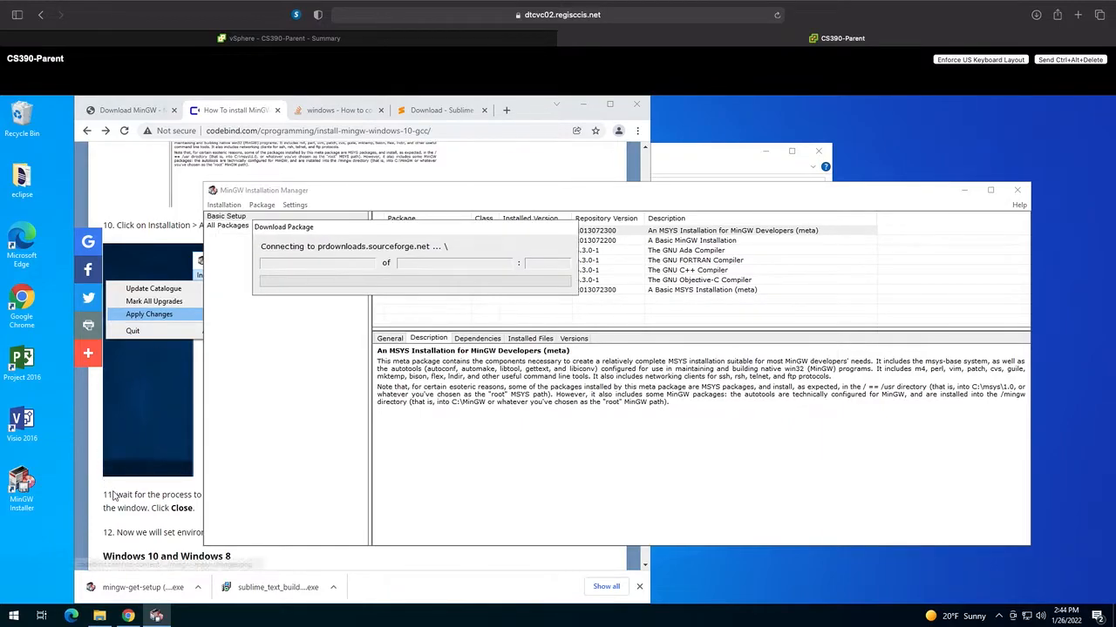
# Step: Read step 11 of the guide and close the finished Applying Scheduled Changes dialog
pyautogui.click(177, 499)
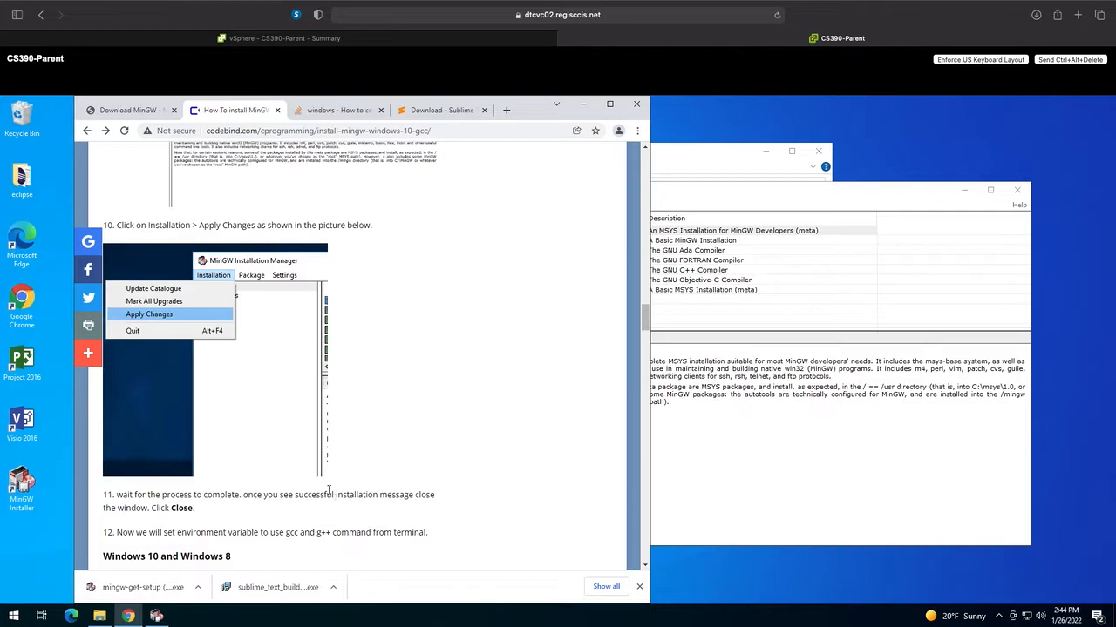
pyautogui.click(710, 189)
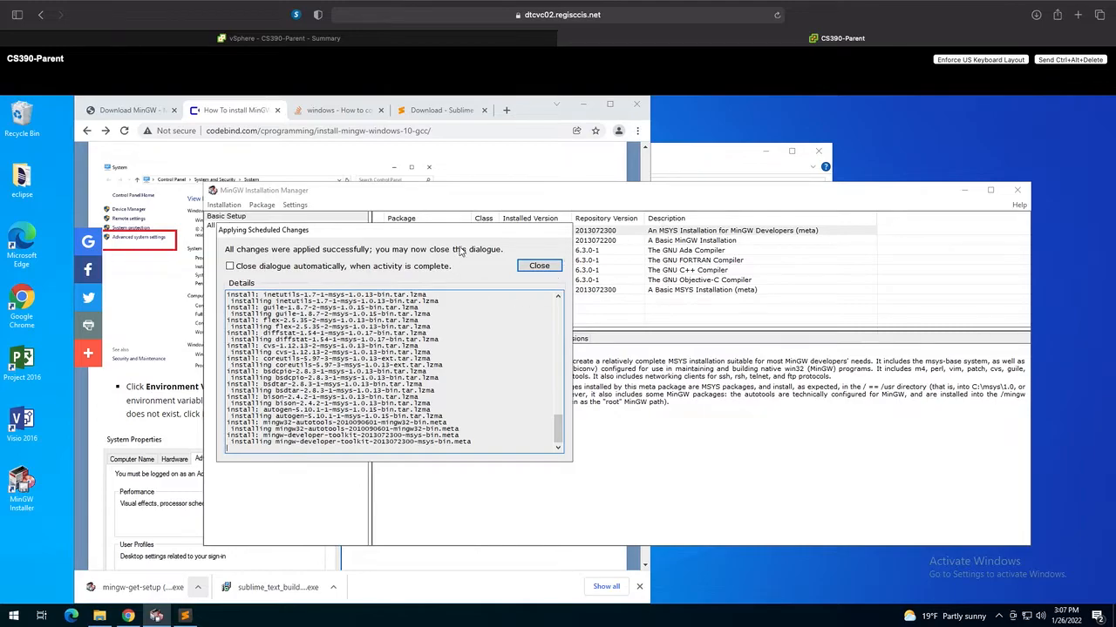
pyautogui.moveTo(433, 232); pyautogui.dragTo(493, 242)
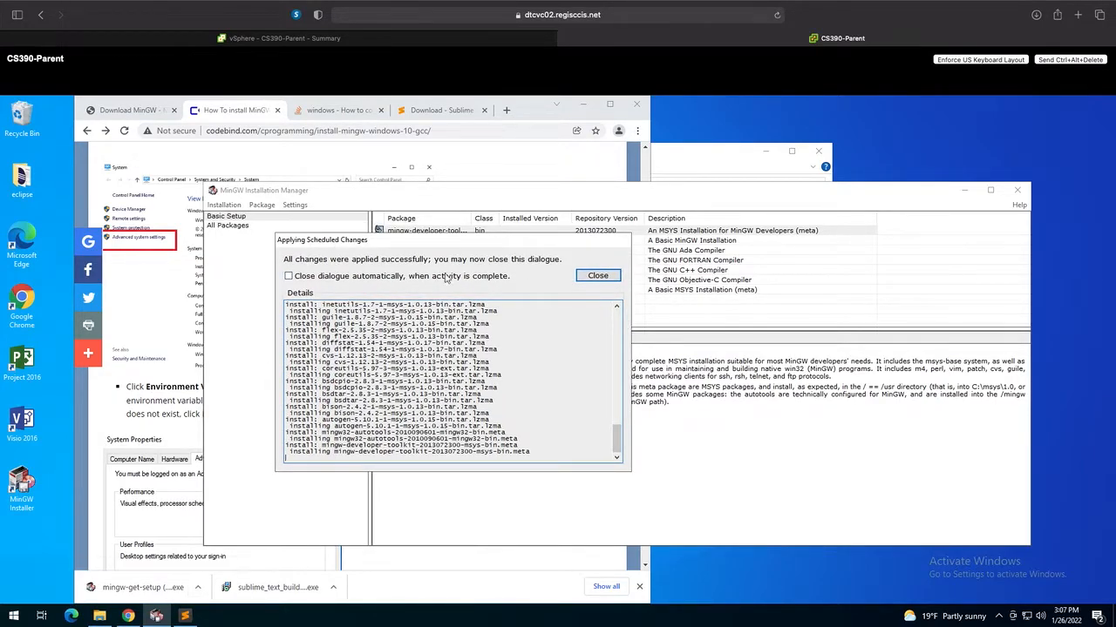
pyautogui.click(598, 275)
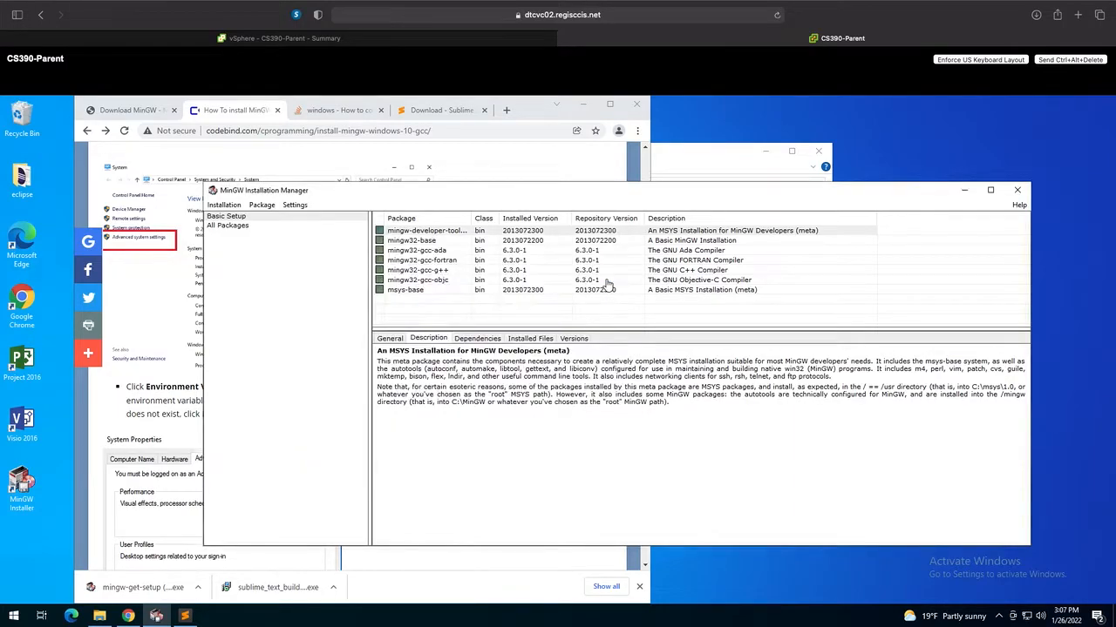
# Step: Review the guide from step 10 through its Windows 10 instructions for reaching the advanced system settings
pyautogui.click(140, 397)
pyautogui.scroll(10, 247, 374)
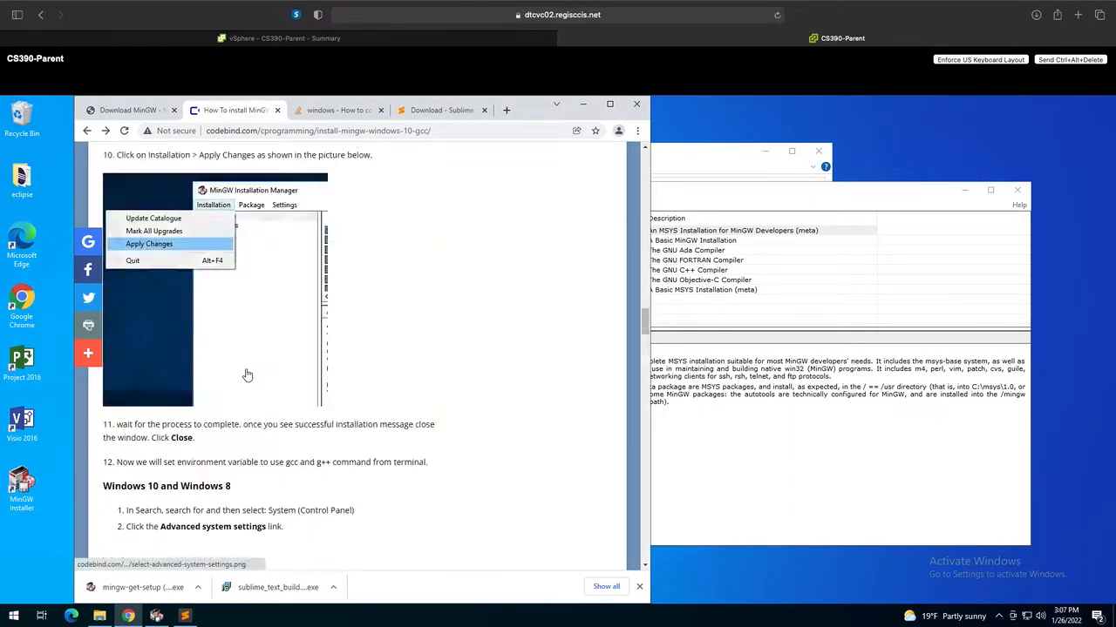
pyautogui.scroll(-6, 247, 374)
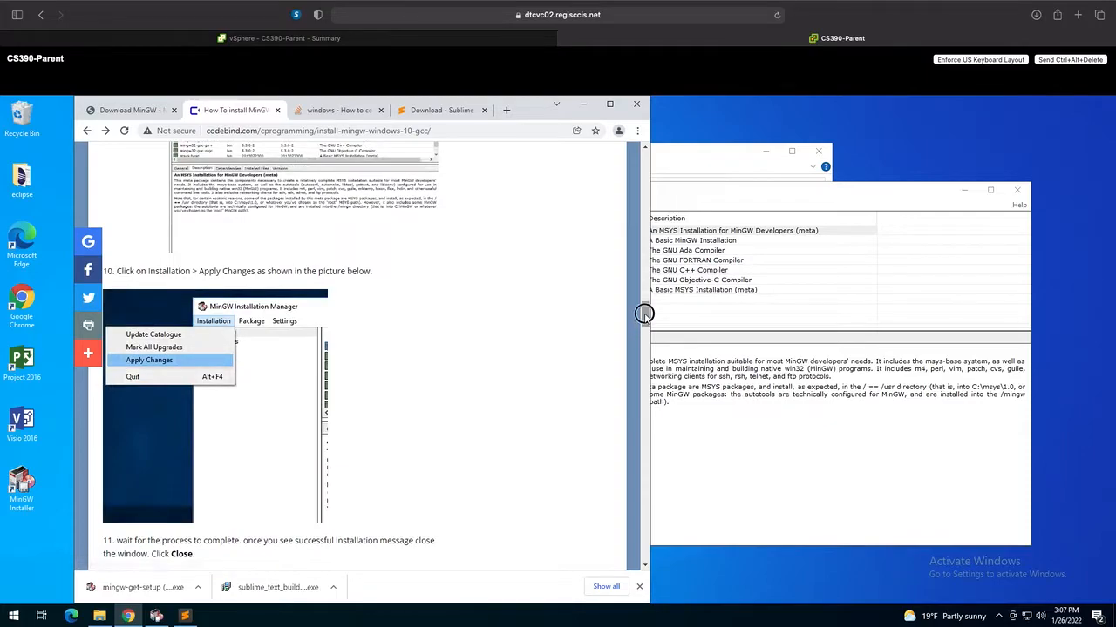
pyautogui.scroll(-2, 642, 330)
pyautogui.moveTo(642, 330); pyautogui.dragTo(643, 339)
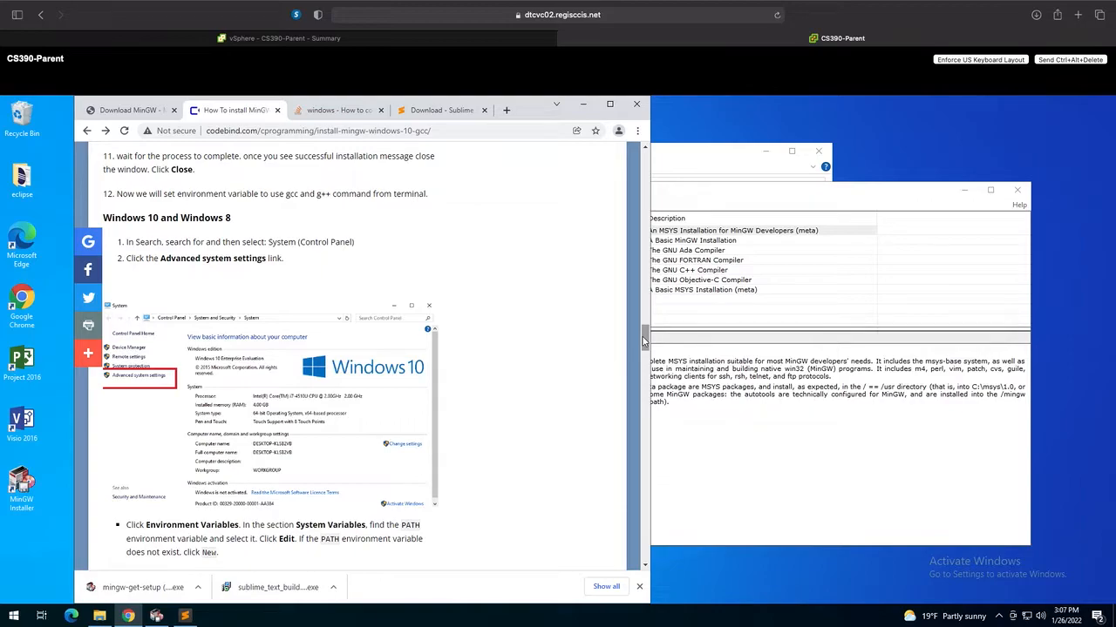
pyautogui.moveTo(642, 338); pyautogui.dragTo(642, 338)
# Step: Search Windows Settings for "envir", choose editing the system environment variables and open the Environment Variables dialog
pyautogui.click(16, 616)
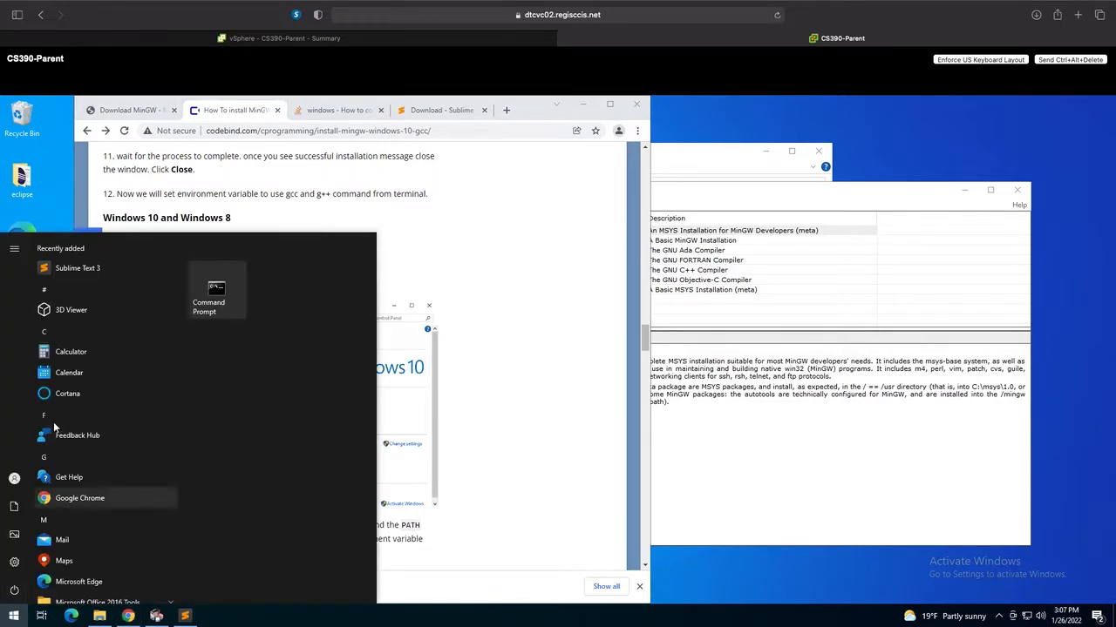
pyautogui.click(14, 564)
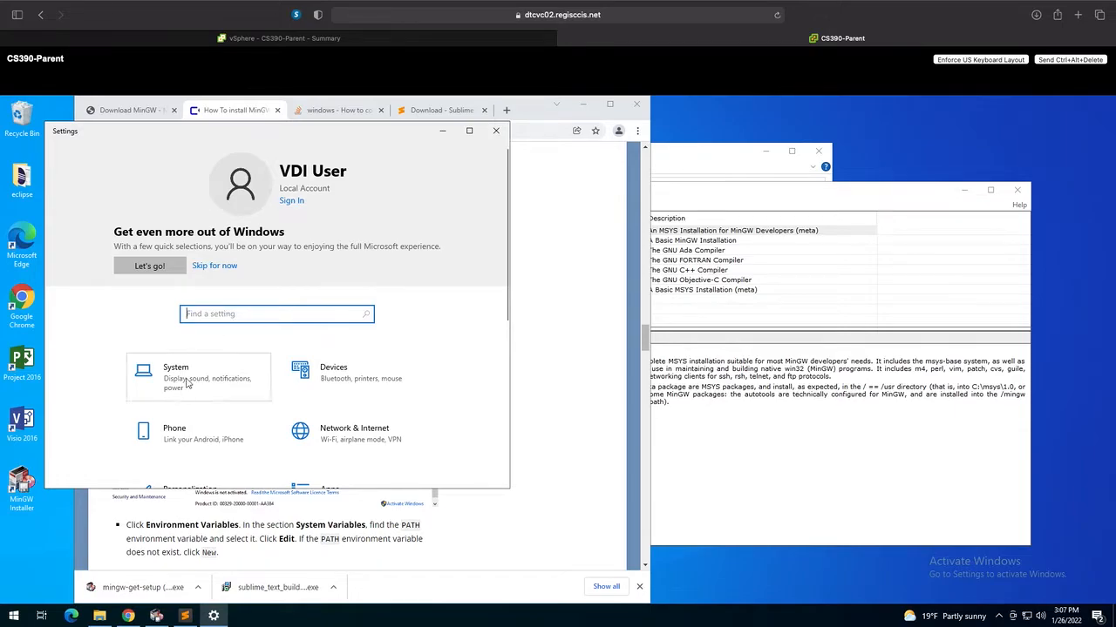
pyautogui.write('envir')
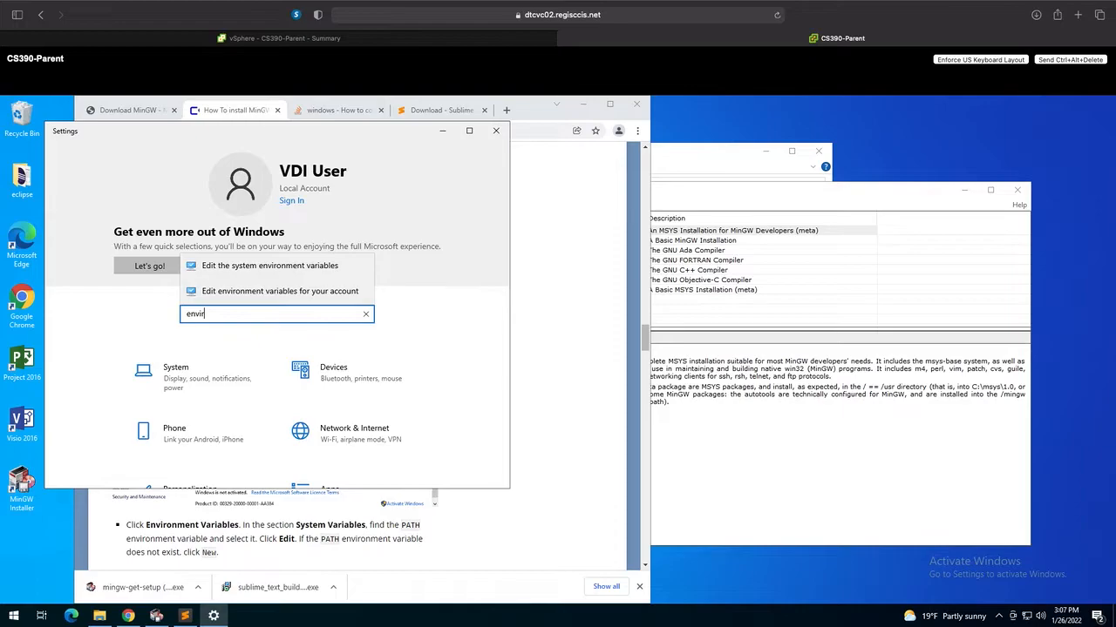
pyautogui.click(282, 266)
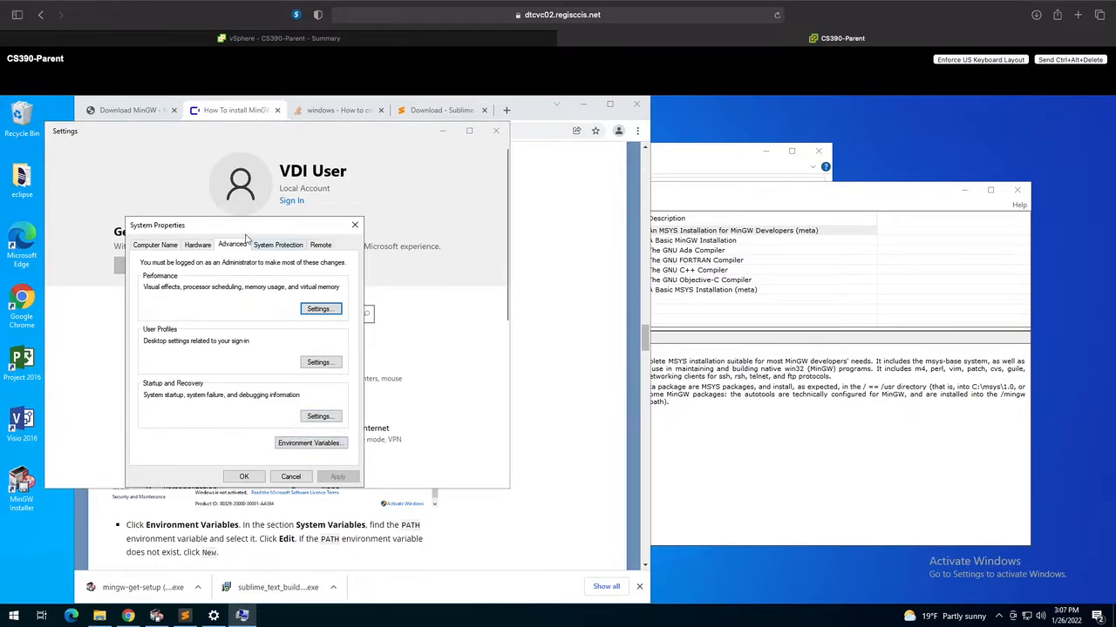
pyautogui.moveTo(240, 232); pyautogui.dragTo(407, 225)
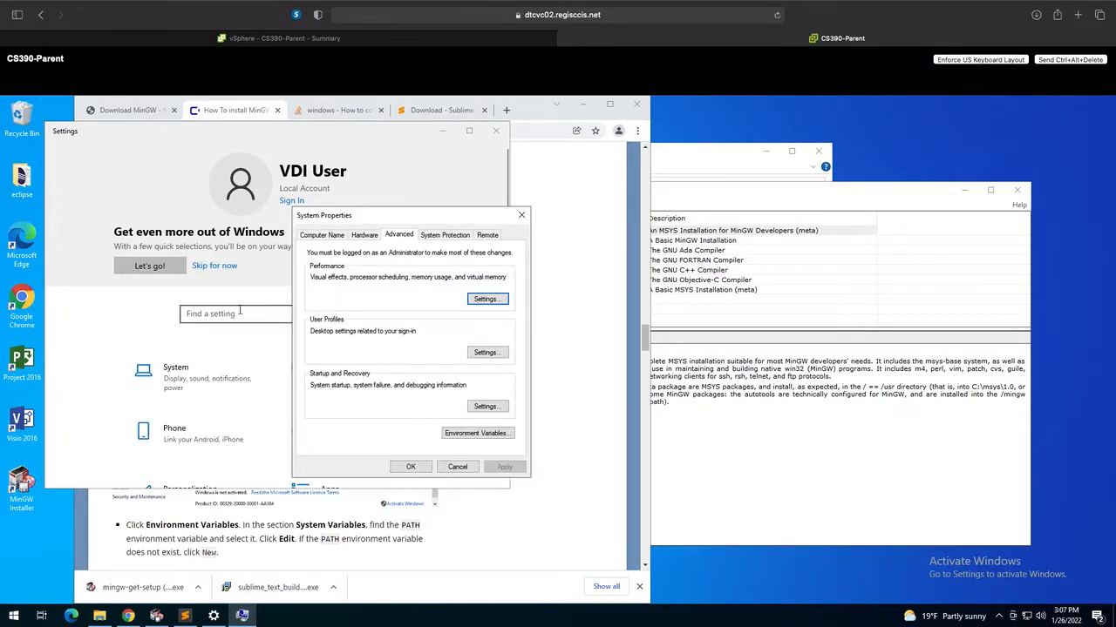
pyautogui.click(485, 438)
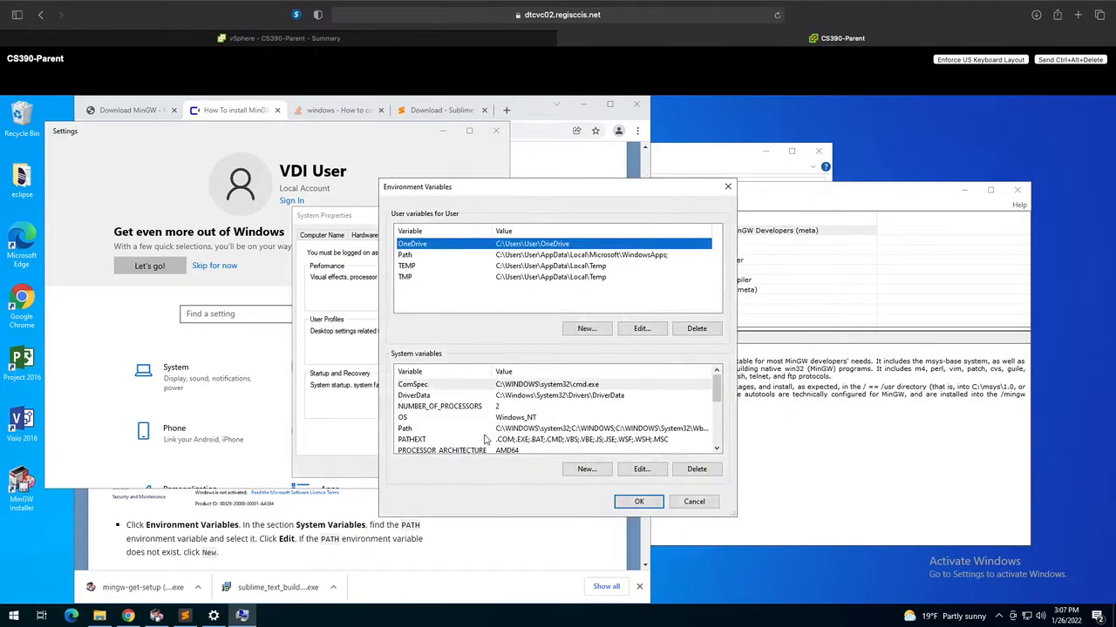
pyautogui.moveTo(450, 190); pyautogui.dragTo(502, 182)
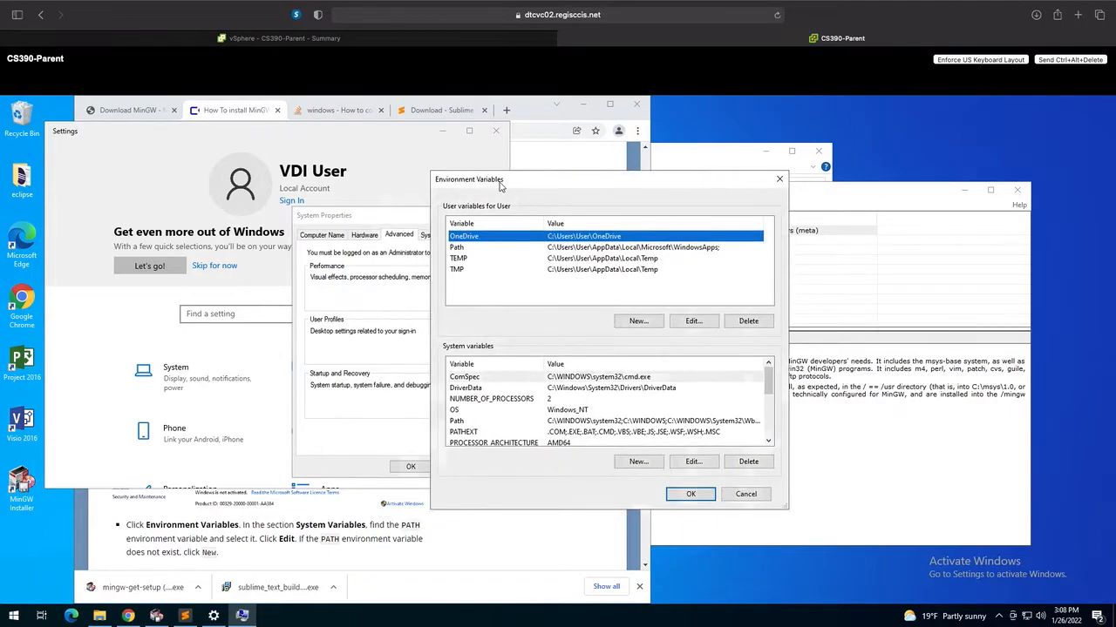
# Step: Check in the guide which Path variable is meant and open the system variable Path for editing
pyautogui.click(458, 248)
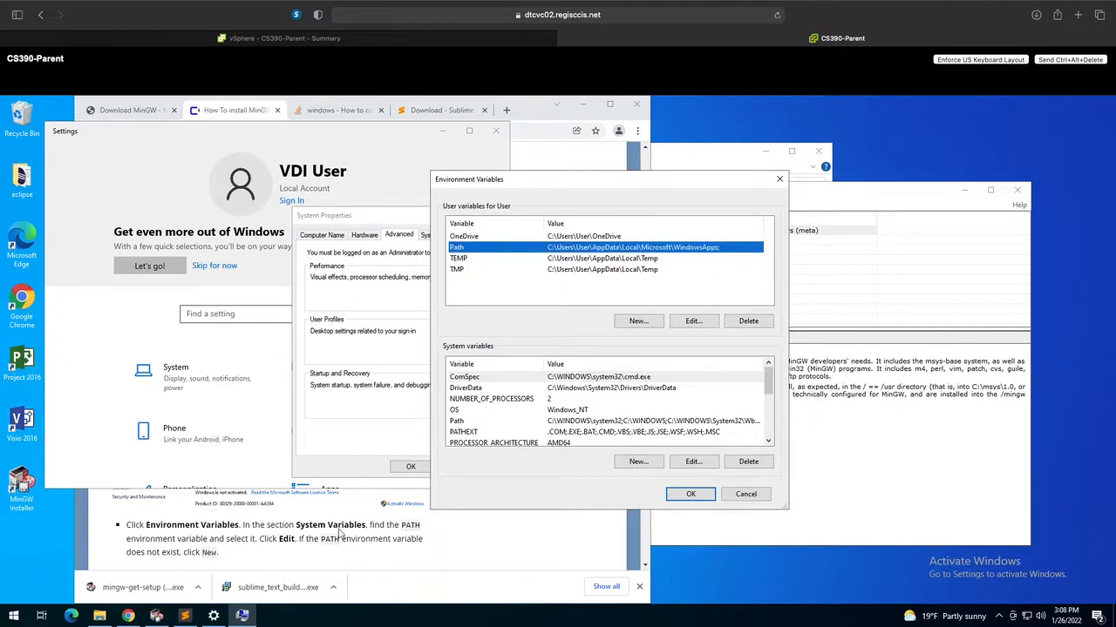
pyautogui.click(222, 535)
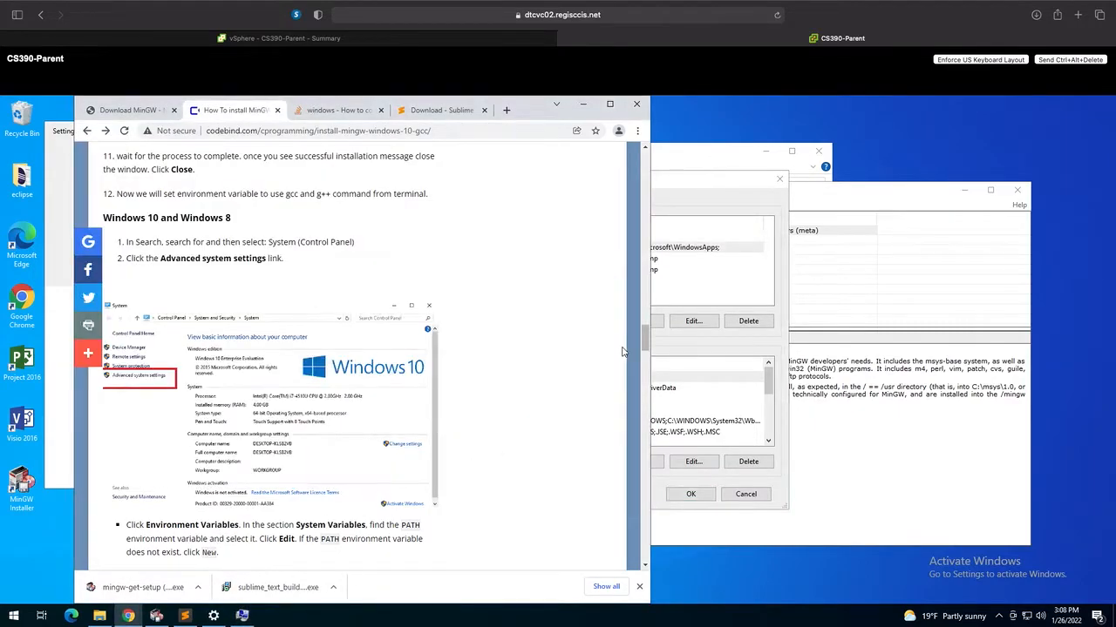
pyautogui.moveTo(643, 336); pyautogui.dragTo(640, 373)
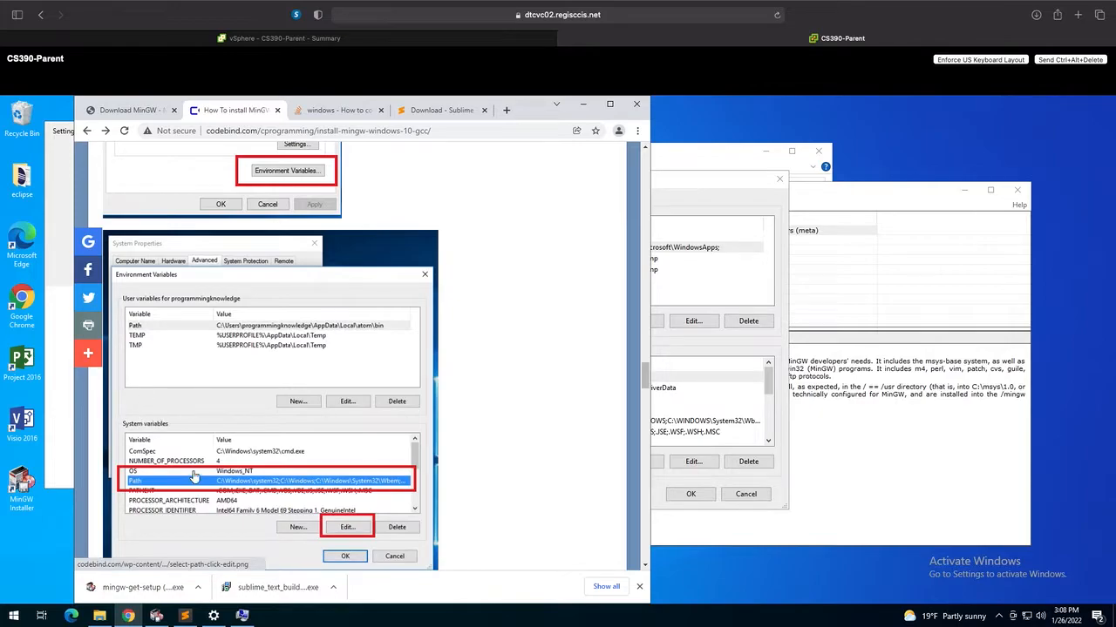
pyautogui.click(659, 312)
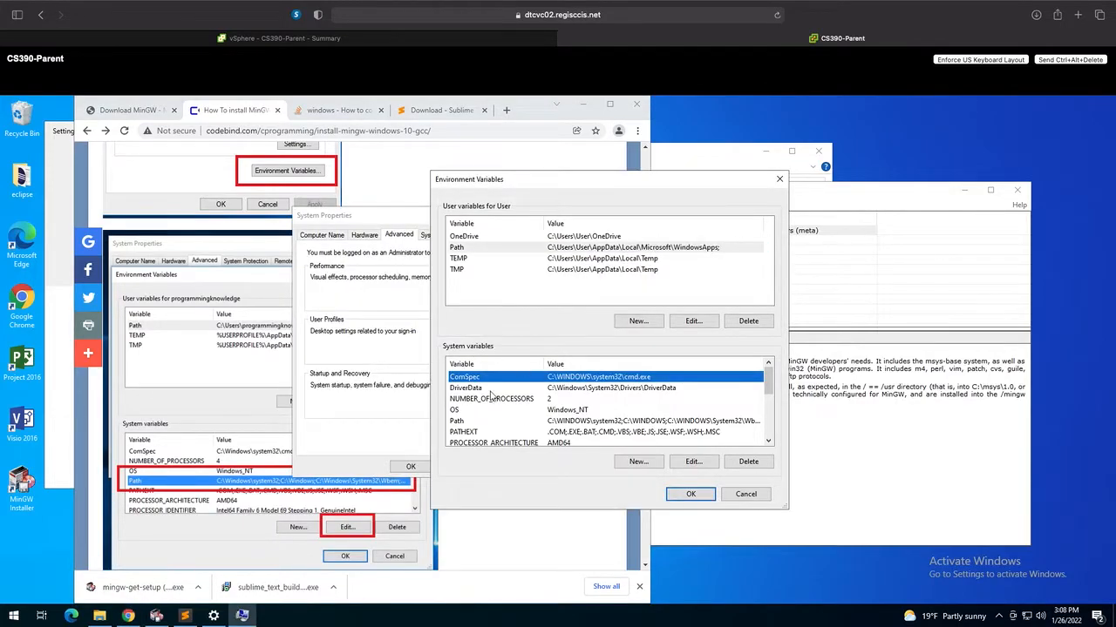
pyautogui.click(456, 422)
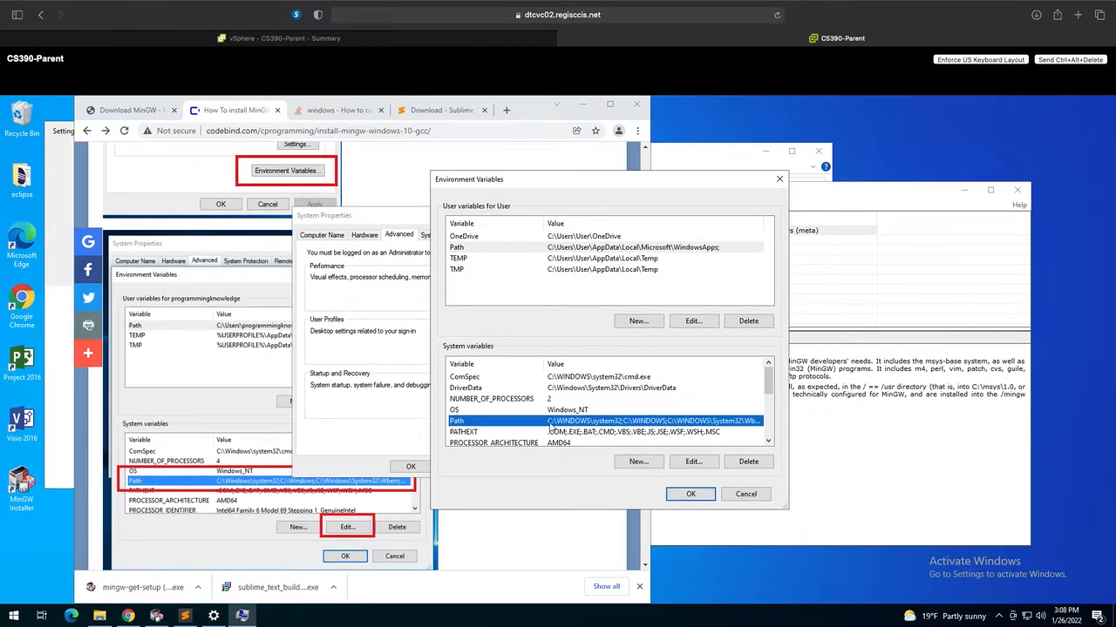
pyautogui.click(689, 462)
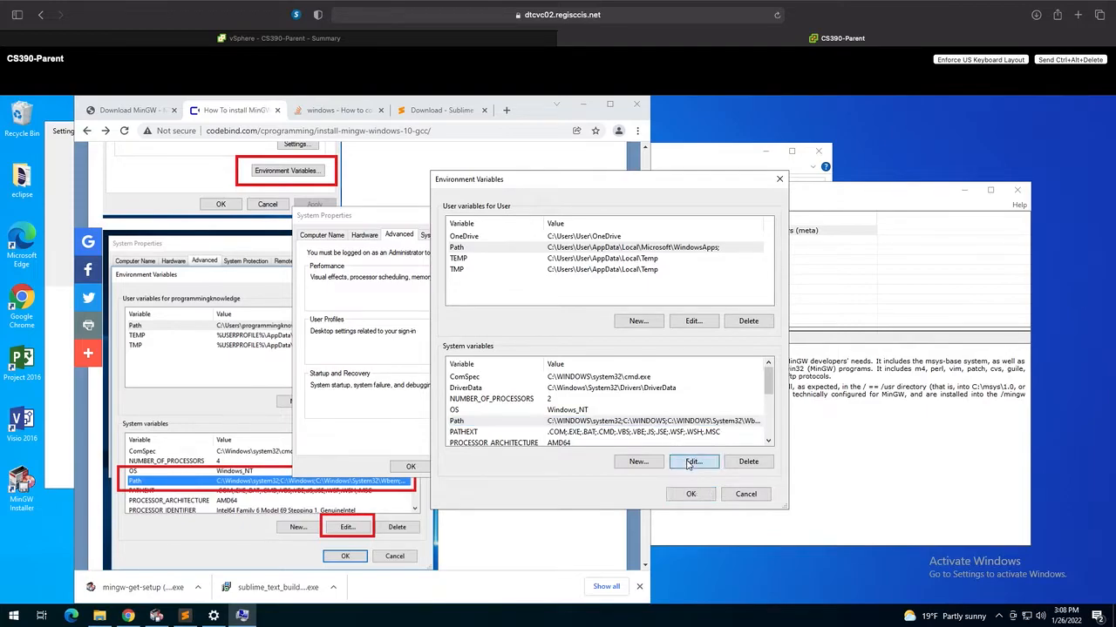
# Step: Examine the C:\MinGW\bin and C:\MinGW\msys\1.0\bin entries in the system Path variable
pyautogui.click(446, 304)
pyautogui.click(446, 316)
pyautogui.click(446, 304)
pyautogui.click(446, 315)
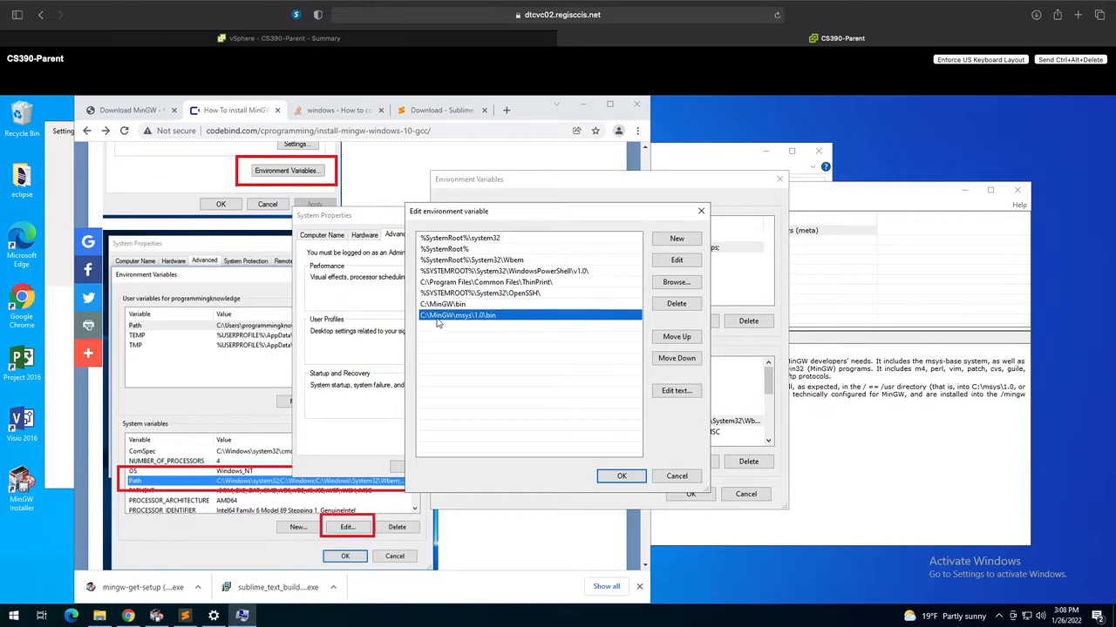
pyautogui.click(464, 305)
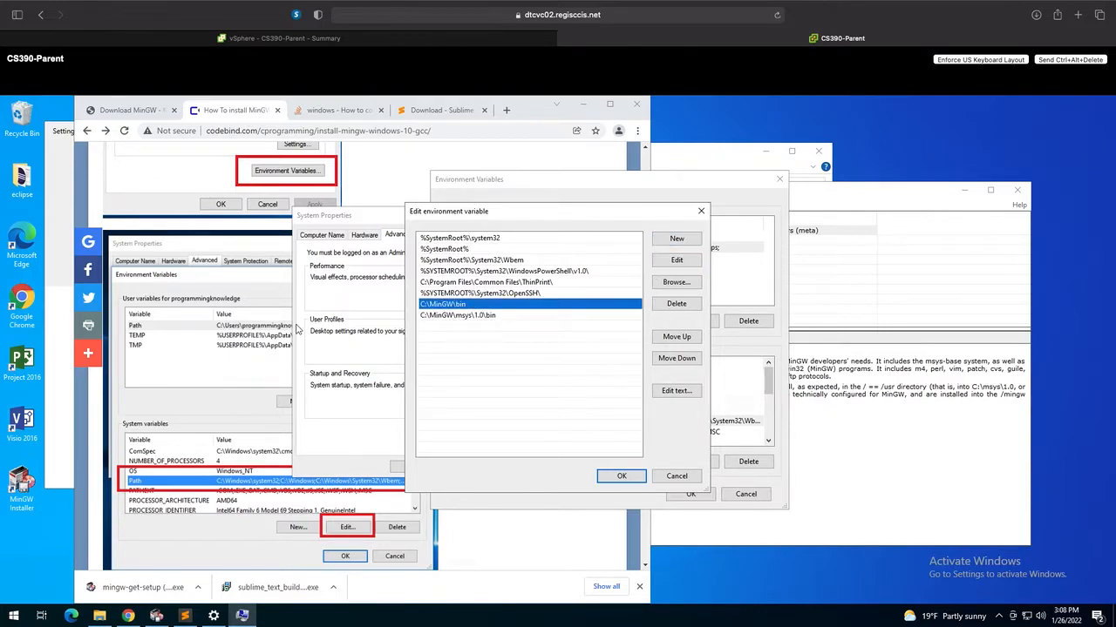
# Step: Add an extra C:\MinGW\bin entry to the system Path variable and delete it again
pyautogui.click(672, 240)
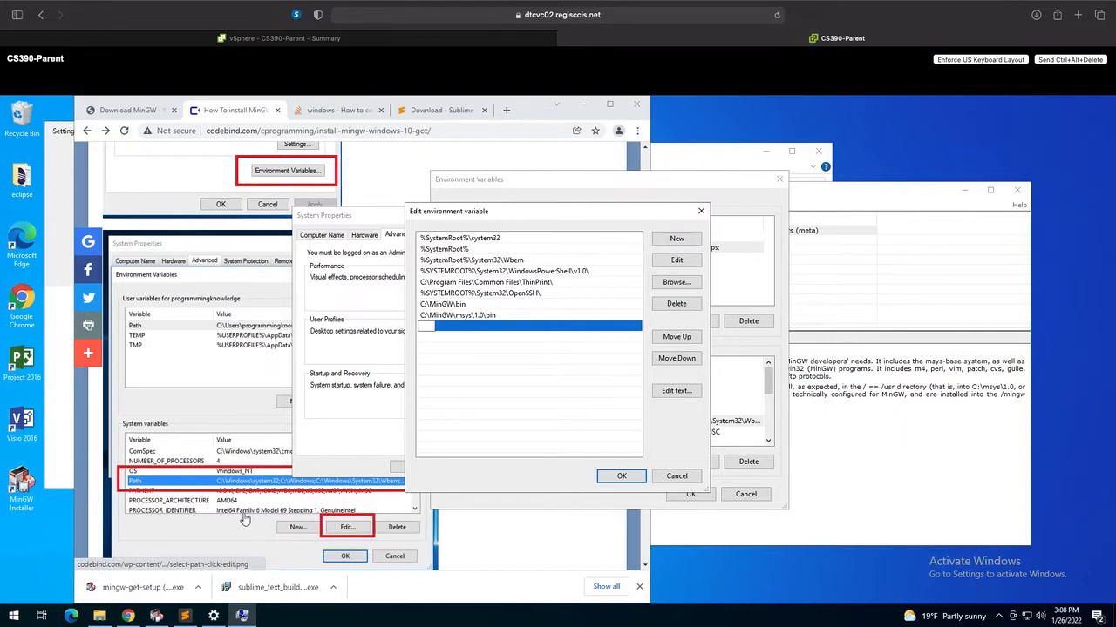
pyautogui.scroll(-15, 245, 521)
pyautogui.scroll(20, 349, 532)
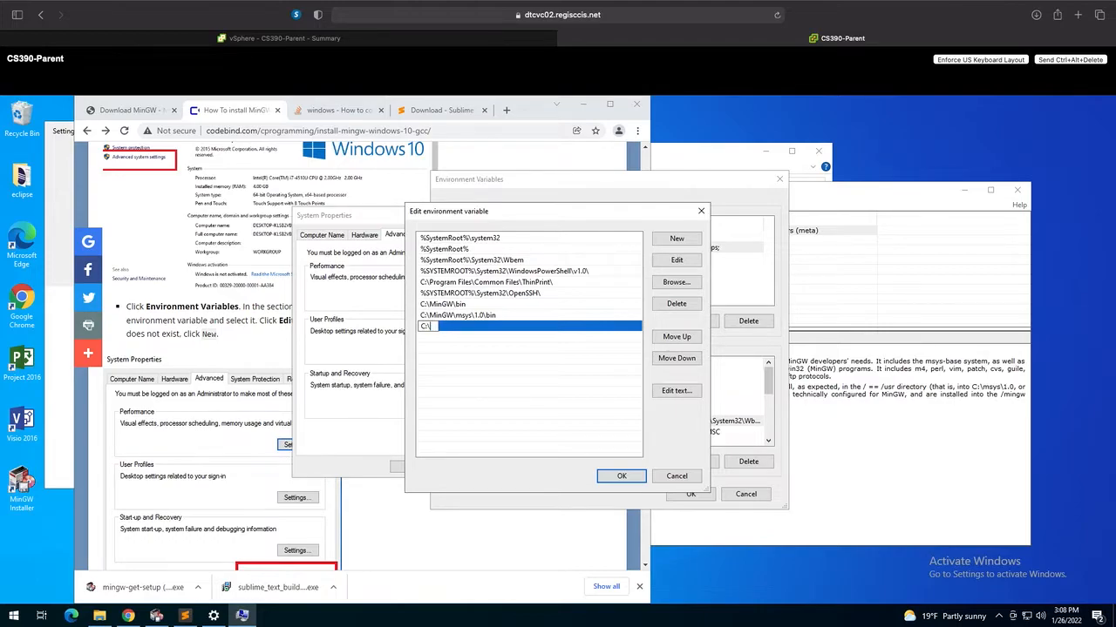
pyautogui.write('MinGW\\bin')
pyautogui.press('Return')
pyautogui.click(676, 304)
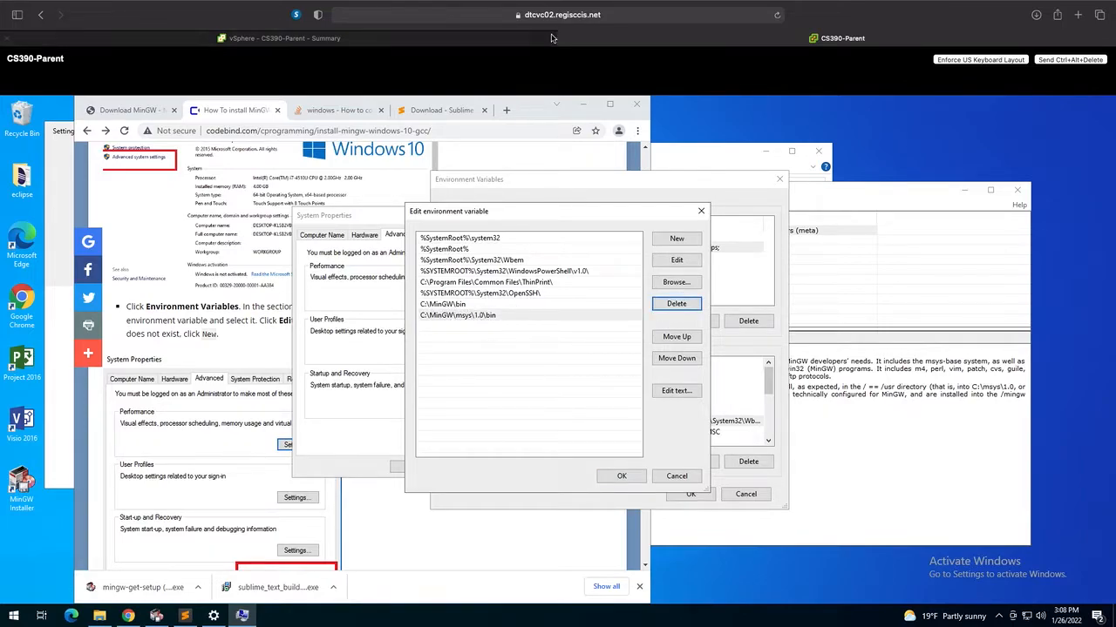
# Step: Read in the guide how to specify the PATH value in the Edit System Variable window
pyautogui.moveTo(578, 4)
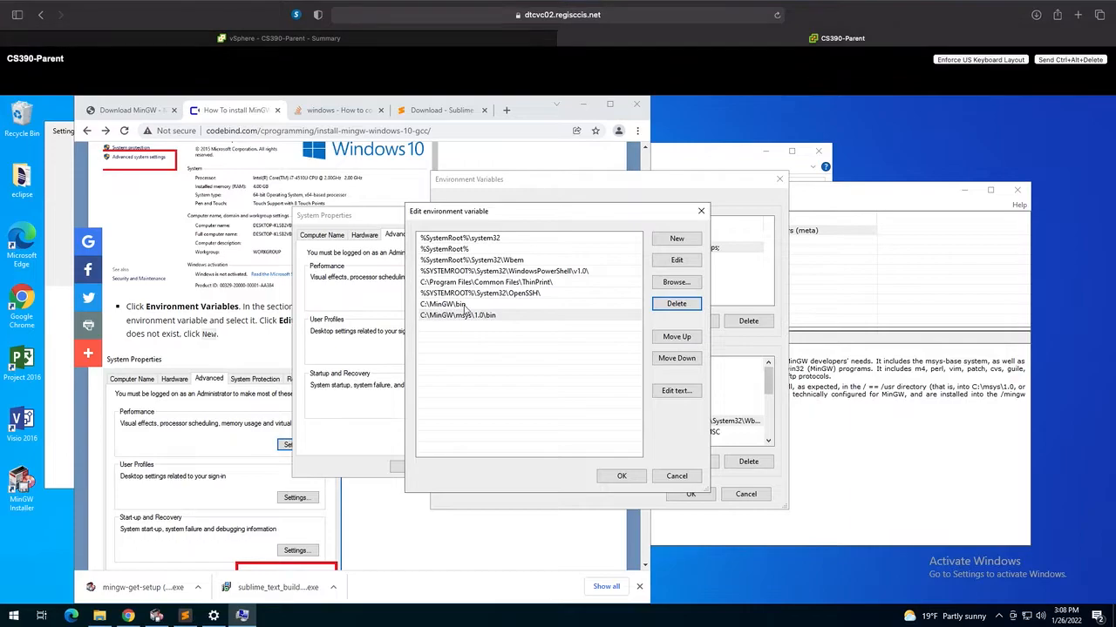
pyautogui.click(242, 431)
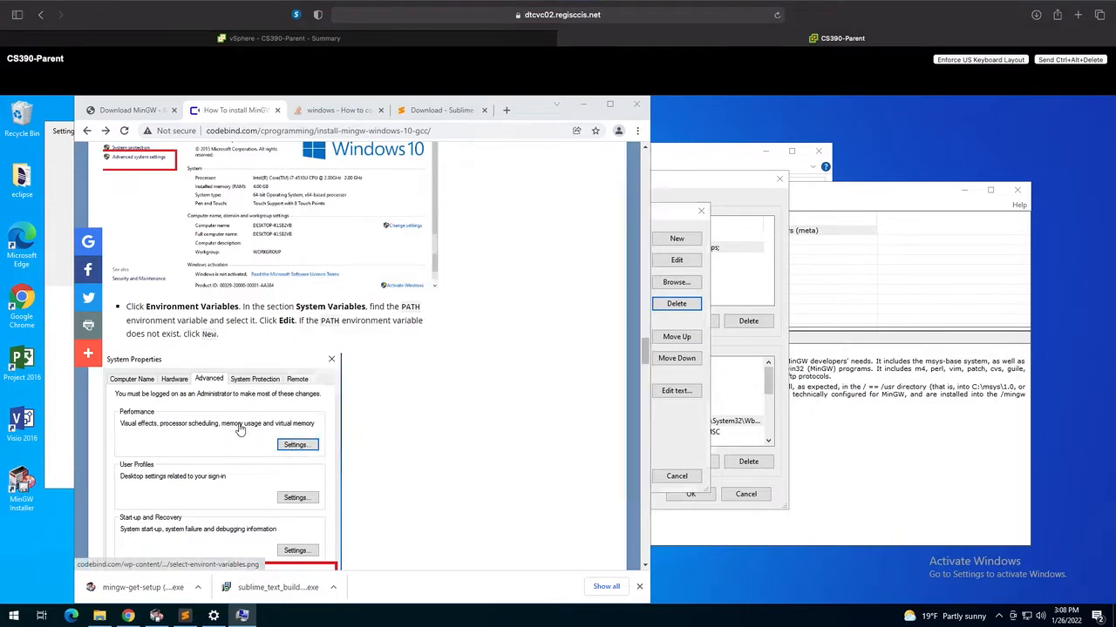
pyautogui.click(86, 131)
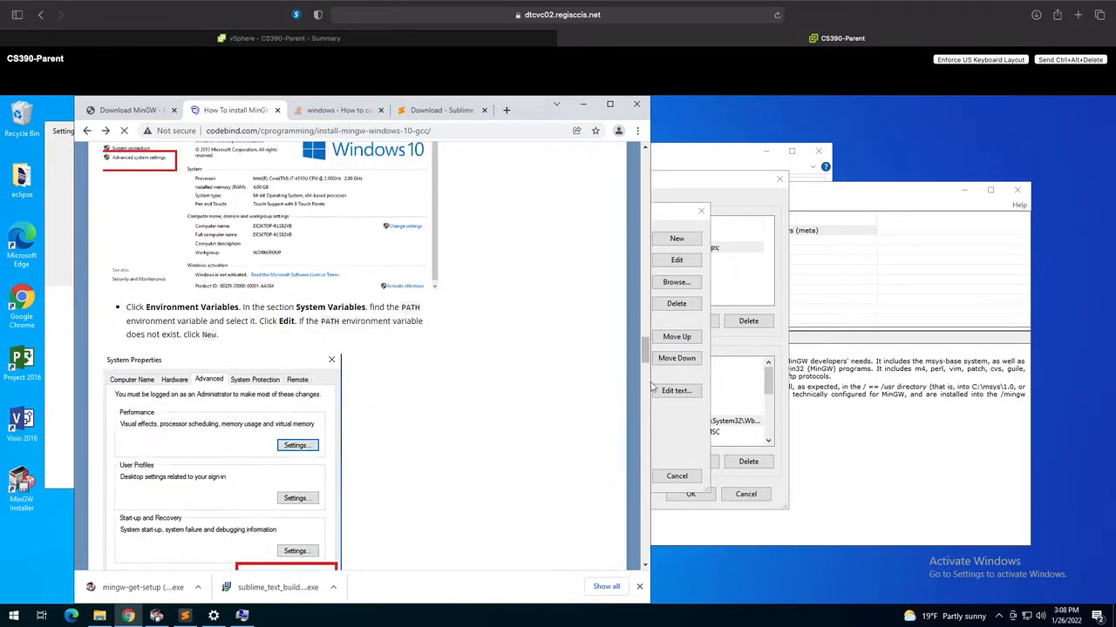
pyautogui.scroll(-3, 648, 353)
pyautogui.moveTo(645, 360); pyautogui.dragTo(640, 394)
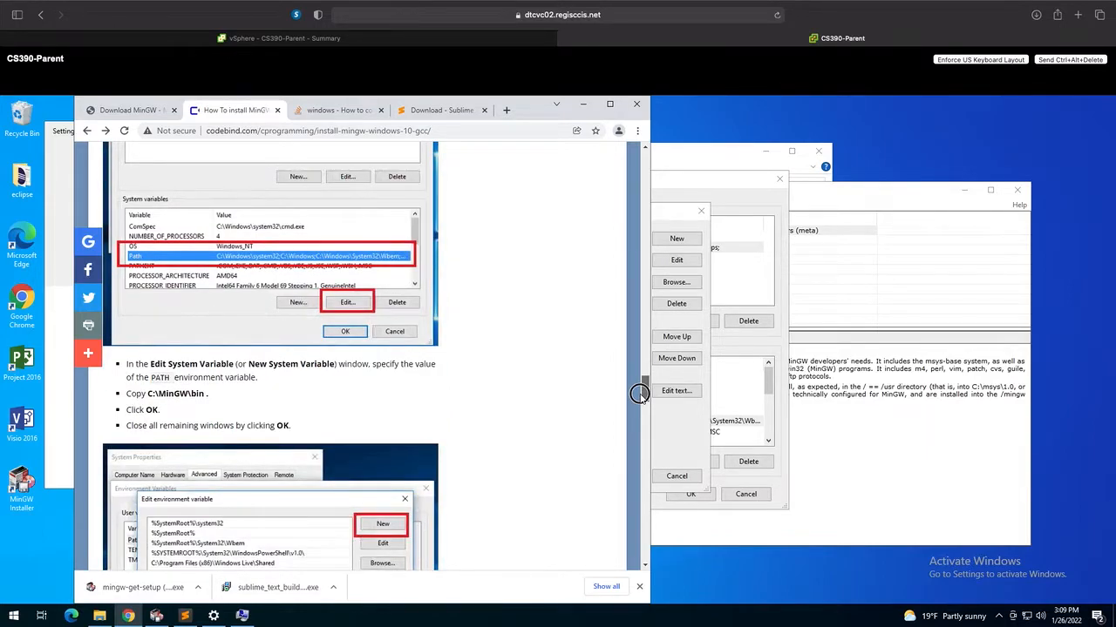
pyautogui.moveTo(640, 394)
pyautogui.mouseDown()
pyautogui.moveTo(632, 430)
pyautogui.moveTo(640, 402)
pyautogui.mouseUp()
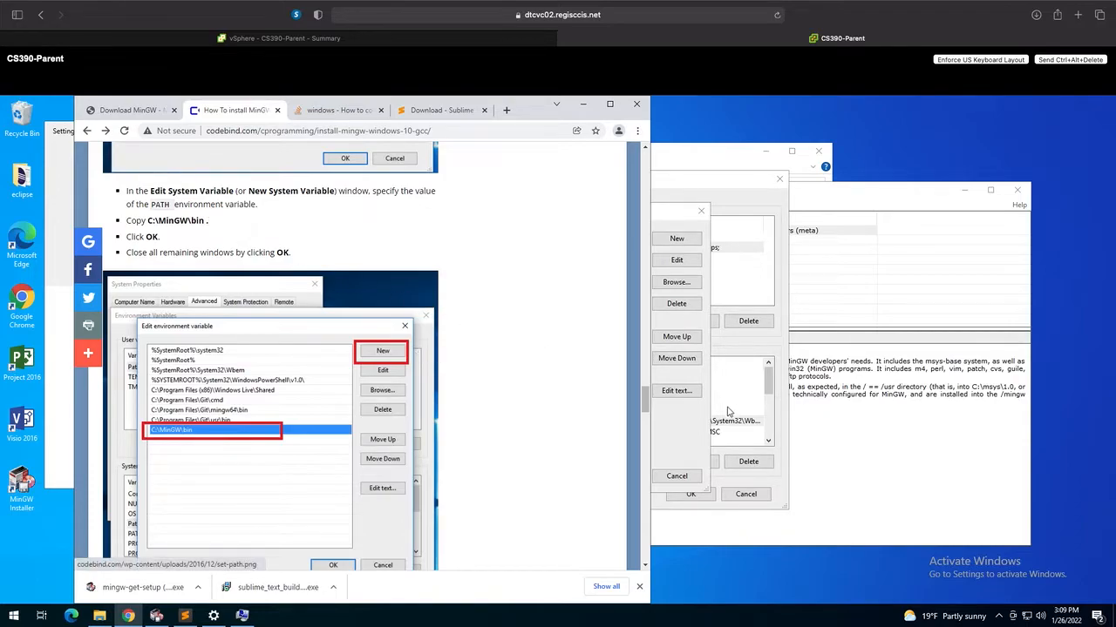
# Step: Accept the system Path entries and close the Environment Variables and System Properties dialogs with the settings confirmed
pyautogui.click(690, 435)
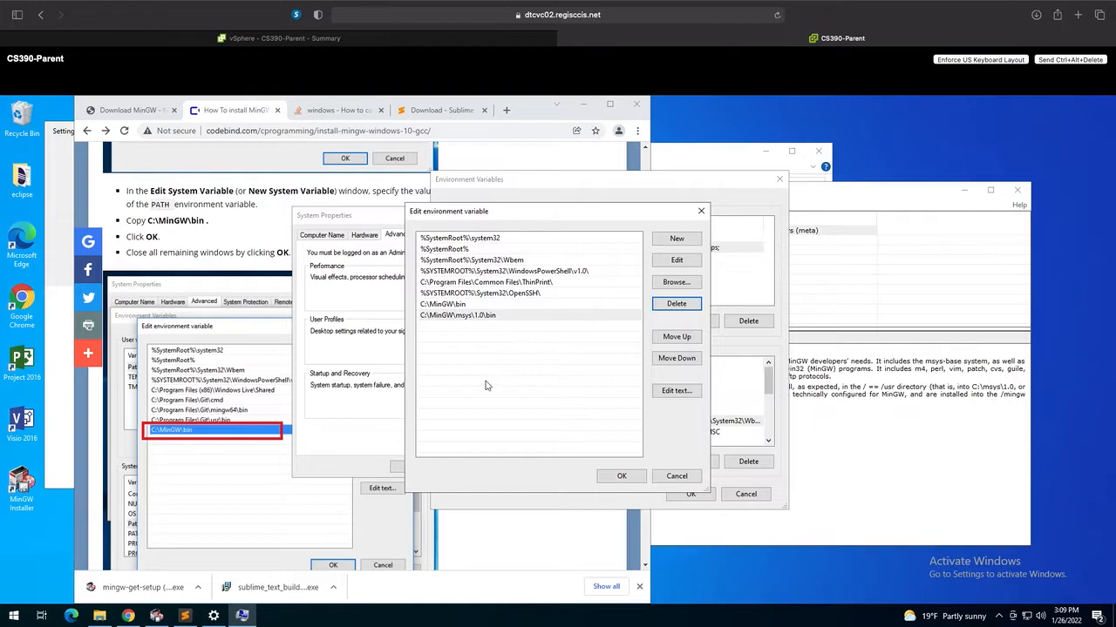
pyautogui.click(622, 478)
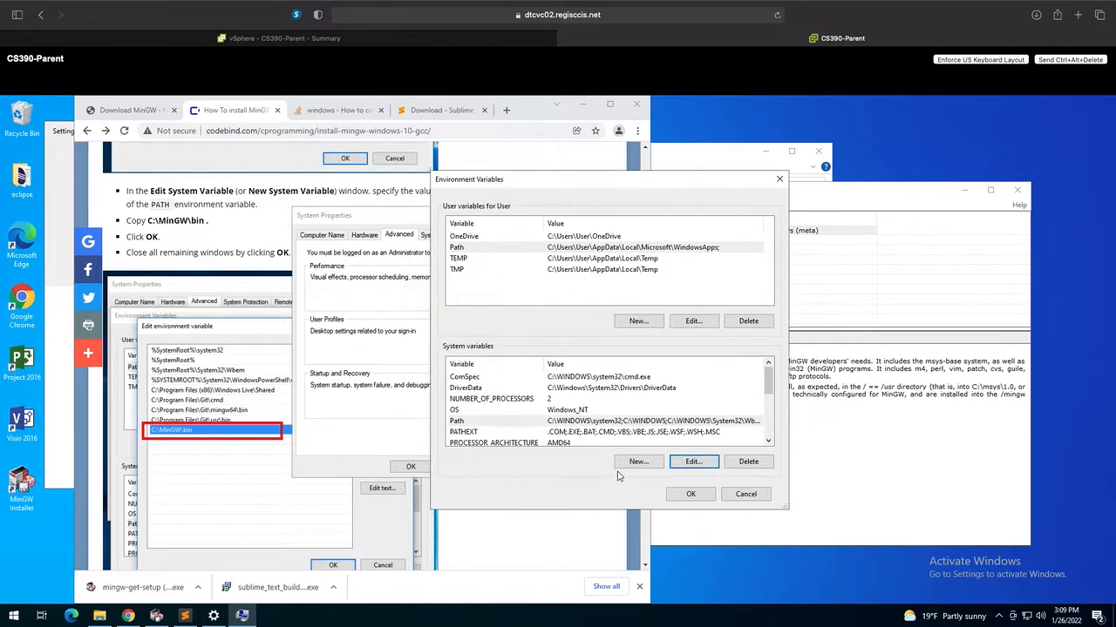
pyautogui.click(691, 493)
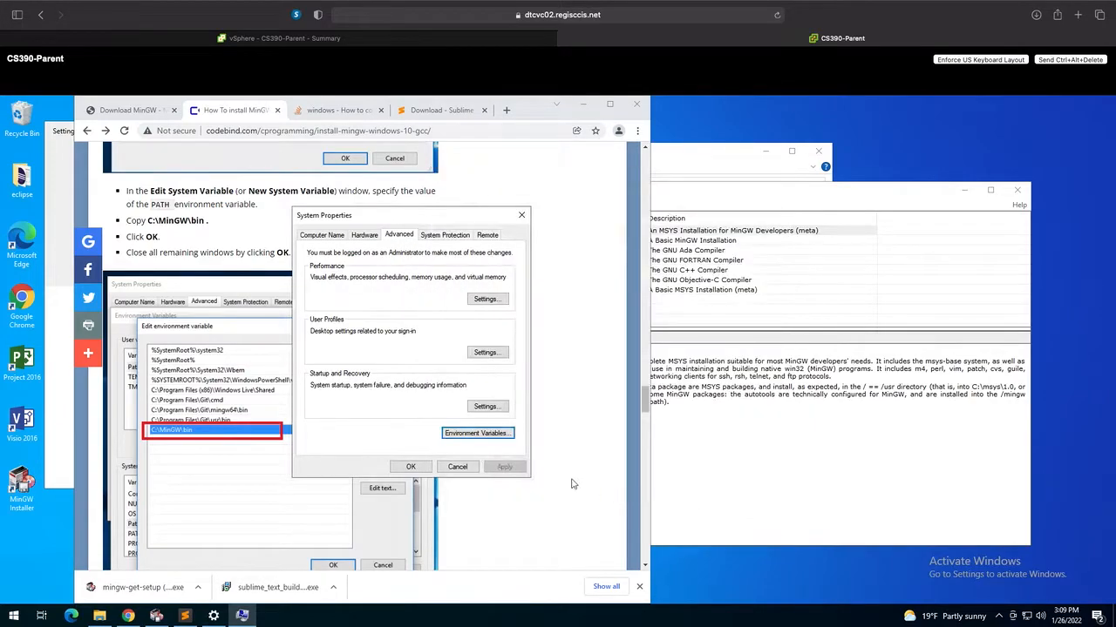
pyautogui.click(410, 466)
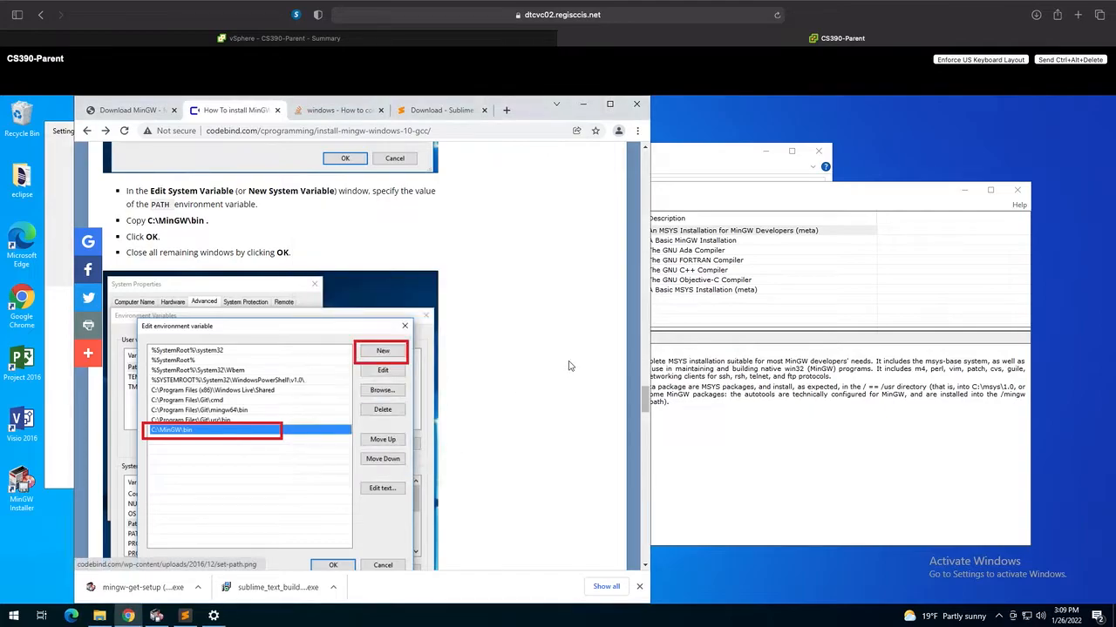
# Step: Check the guide's verification step, open a new Command Prompt and run gcc to test the installation
pyautogui.moveTo(645, 391); pyautogui.dragTo(643, 399)
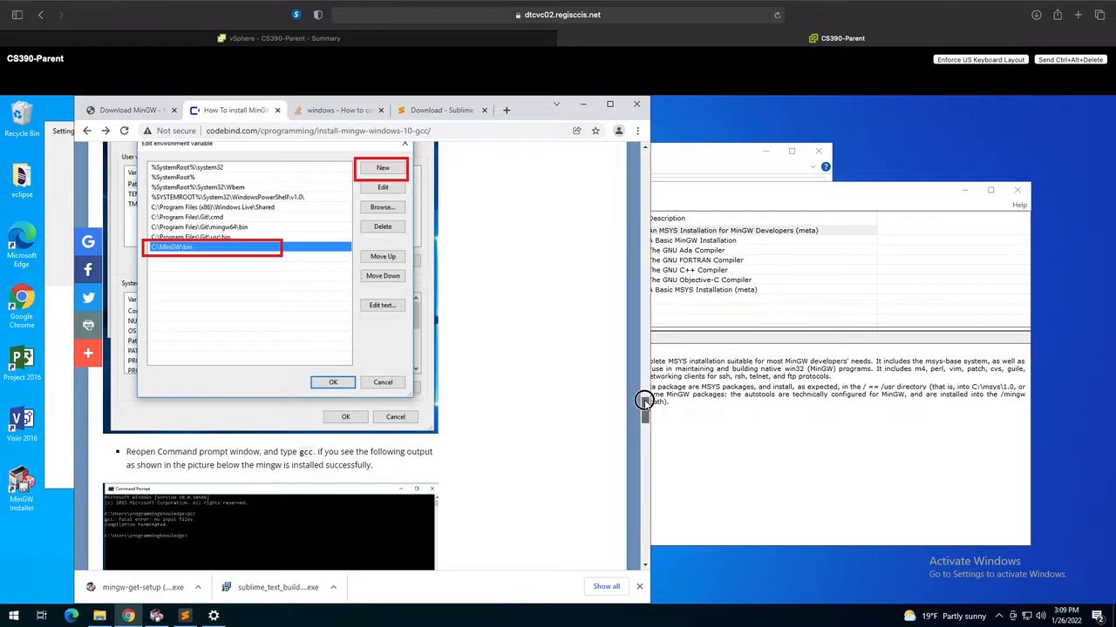
pyautogui.moveTo(643, 399); pyautogui.dragTo(644, 413)
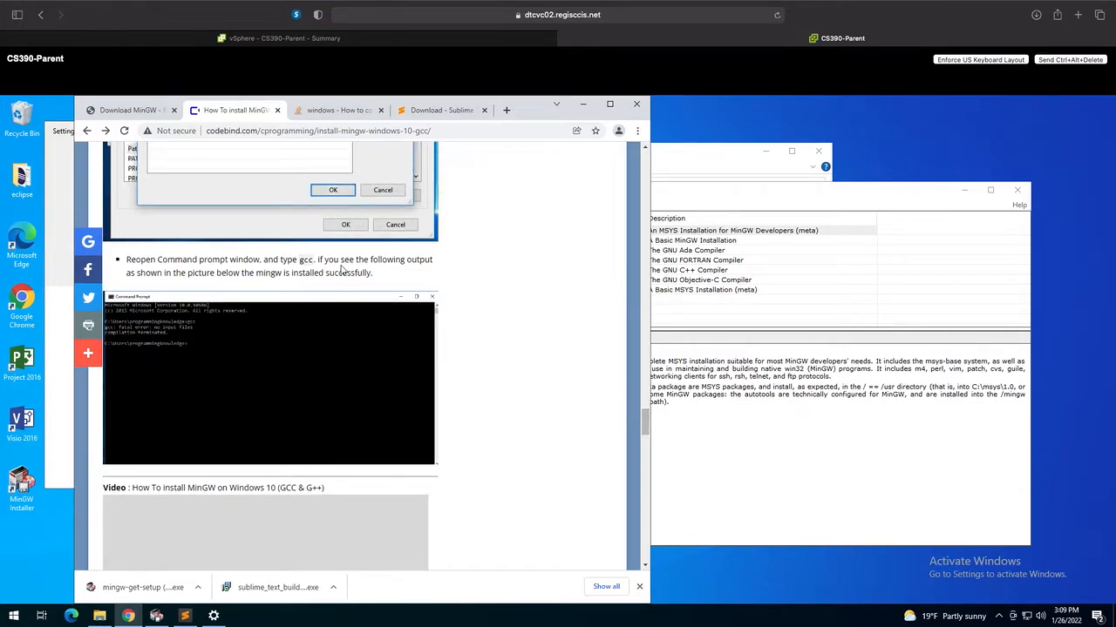
pyautogui.click(14, 617)
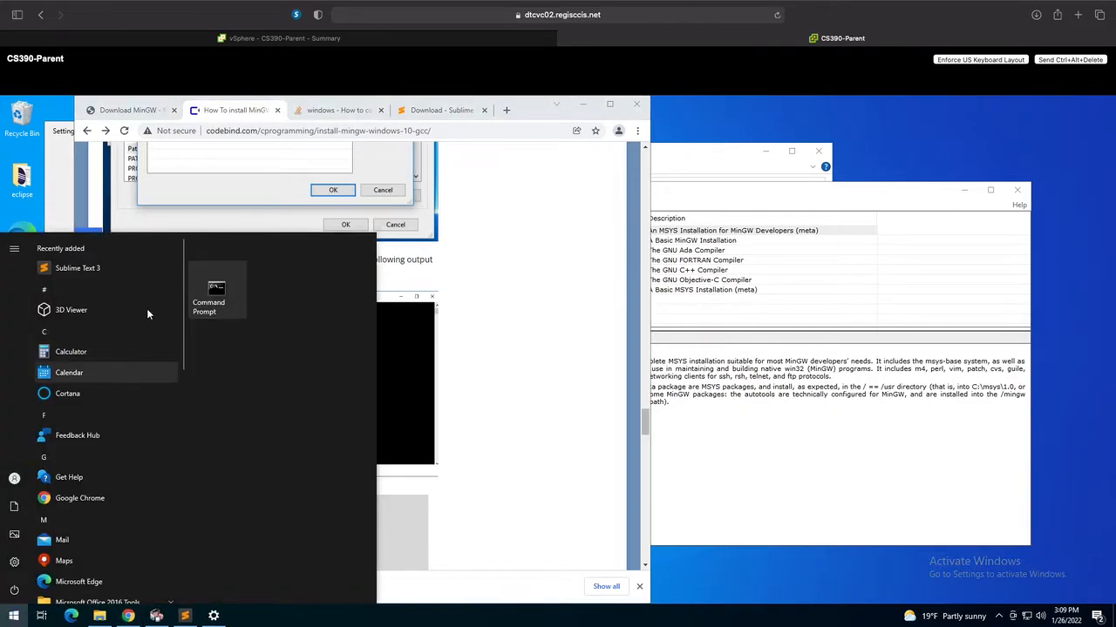
pyautogui.scroll(-10, 70, 394)
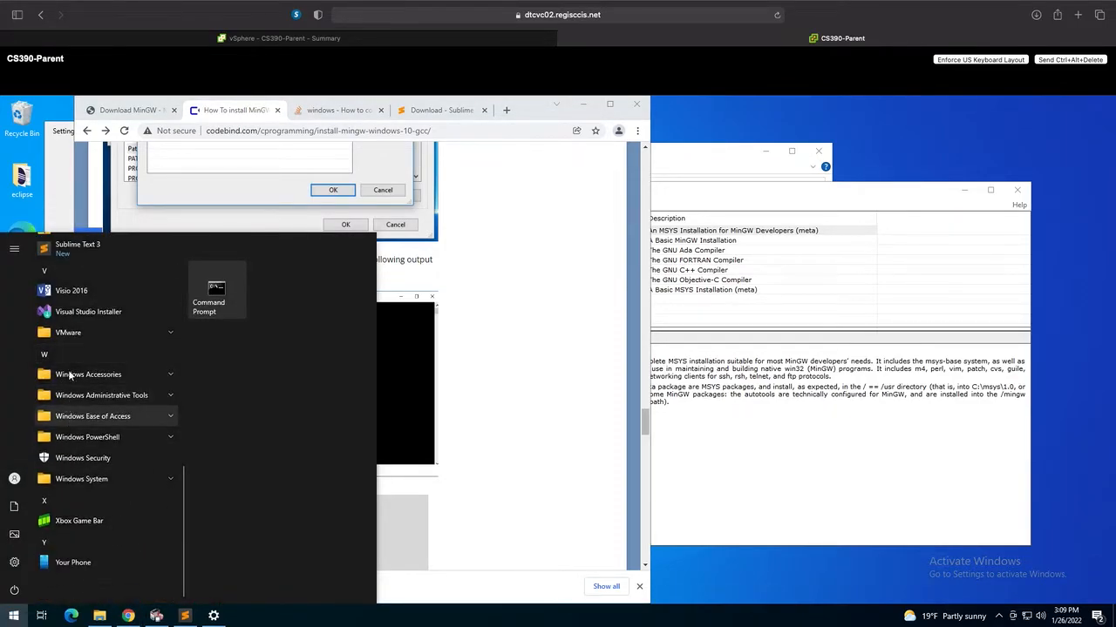
pyautogui.click(78, 482)
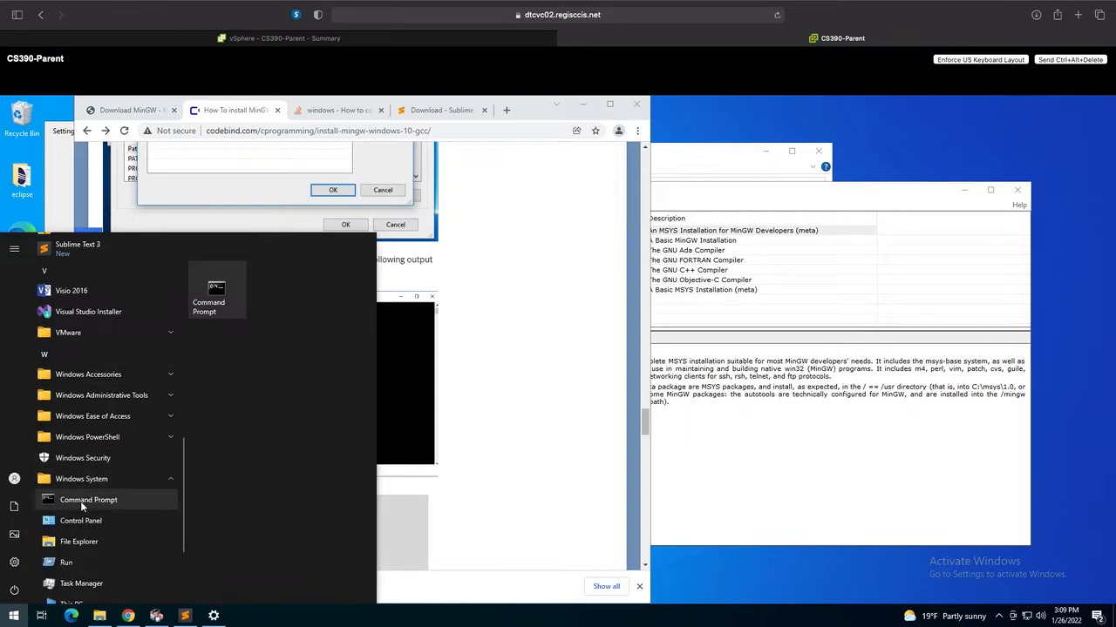
pyautogui.click(80, 501)
pyautogui.write('gcc')
pyautogui.press('Return')
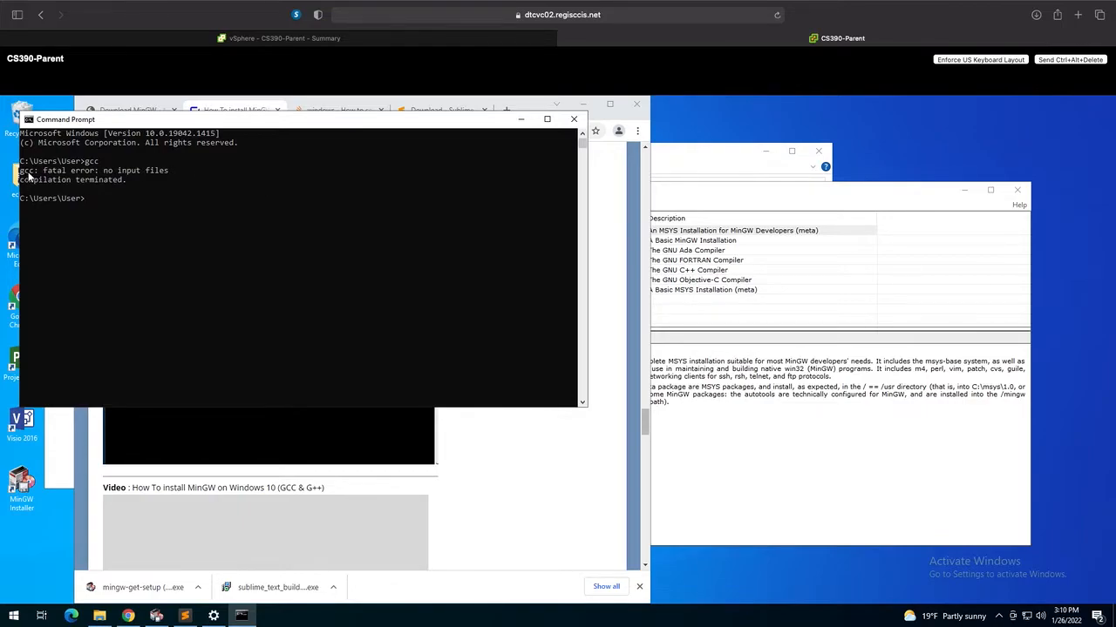
# Step: Move the Command Prompt window aside to compare its output with the guide's example, and close it
pyautogui.moveTo(114, 121); pyautogui.dragTo(317, 130)
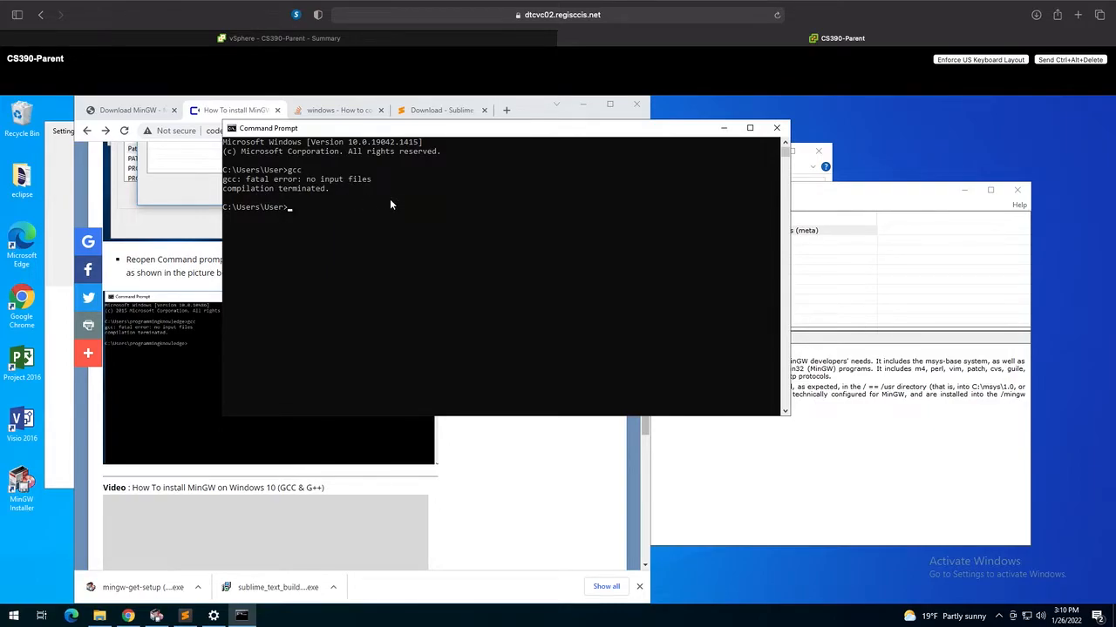
pyautogui.moveTo(419, 136); pyautogui.dragTo(489, 138)
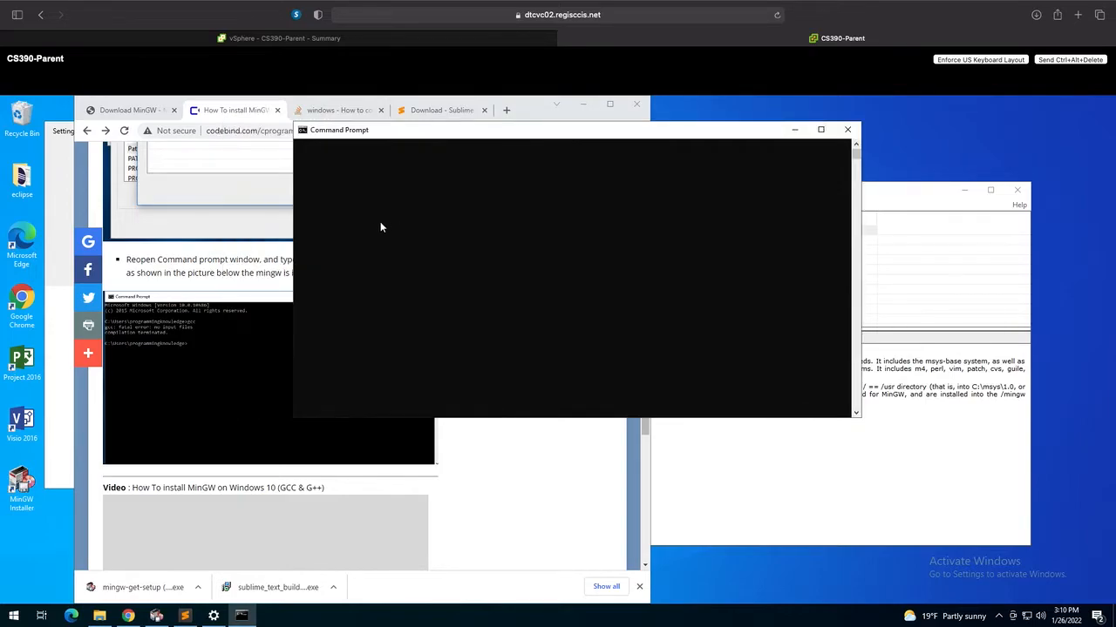
pyautogui.click(375, 179)
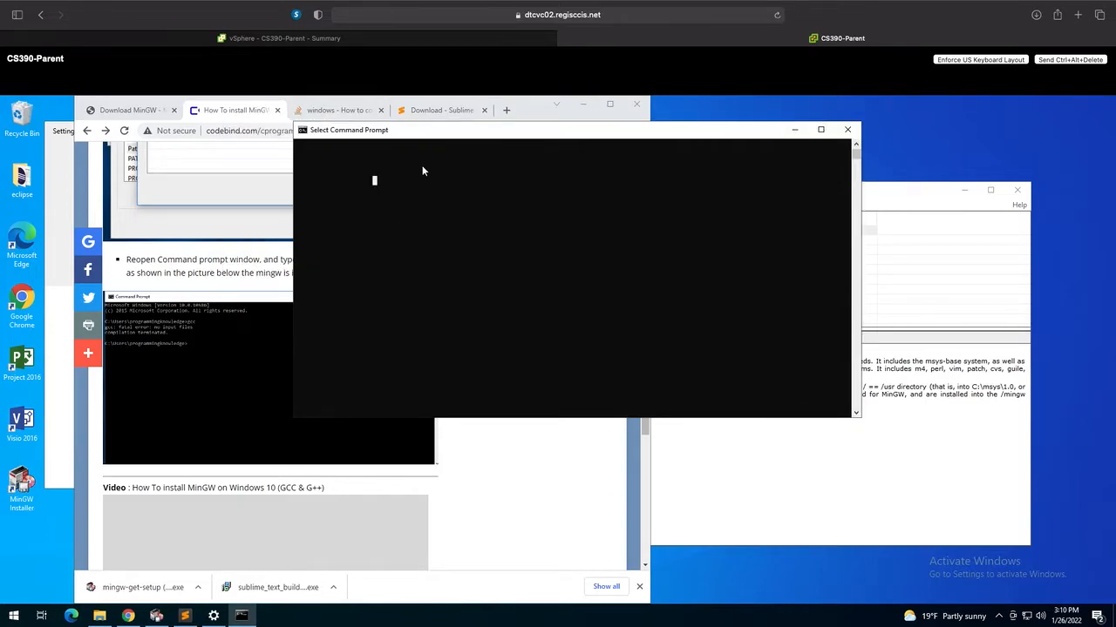
pyautogui.click(847, 130)
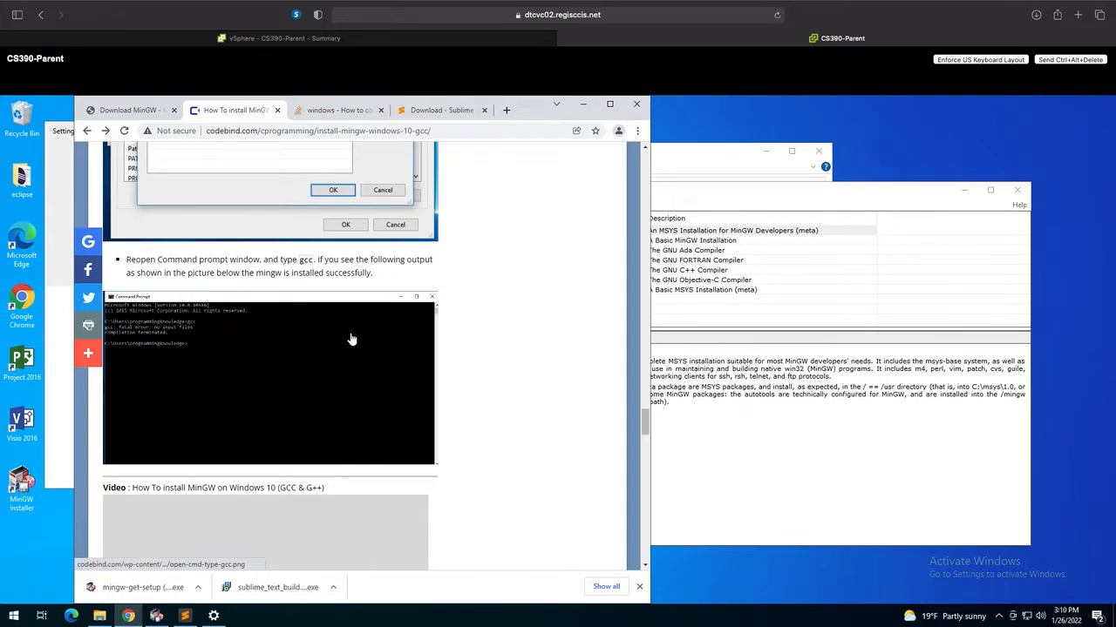
pyautogui.click(15, 616)
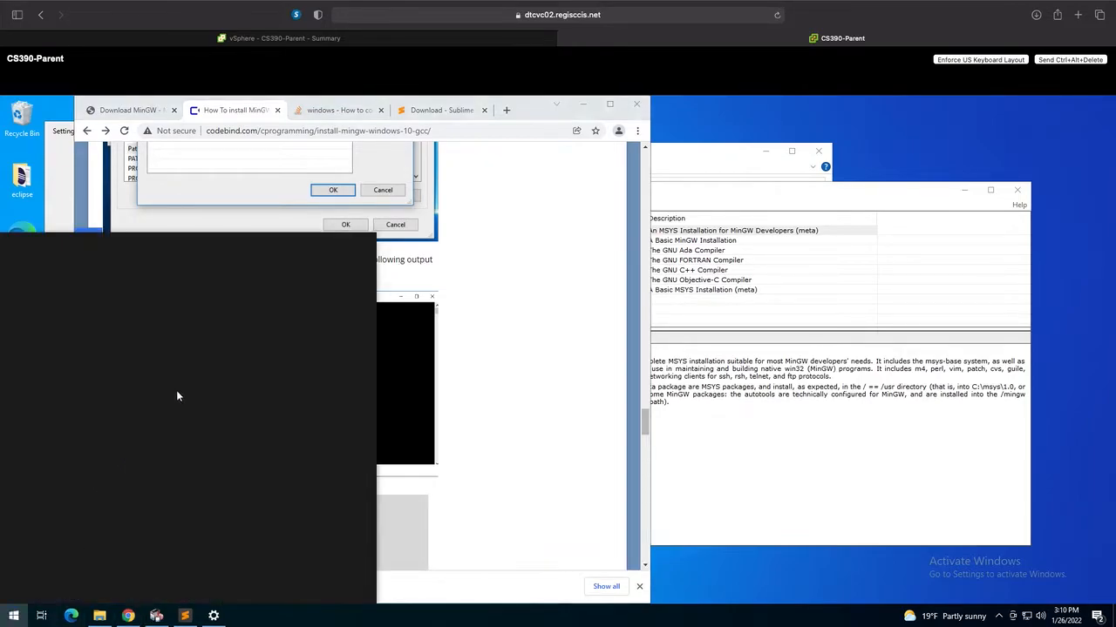
pyautogui.click(17, 618)
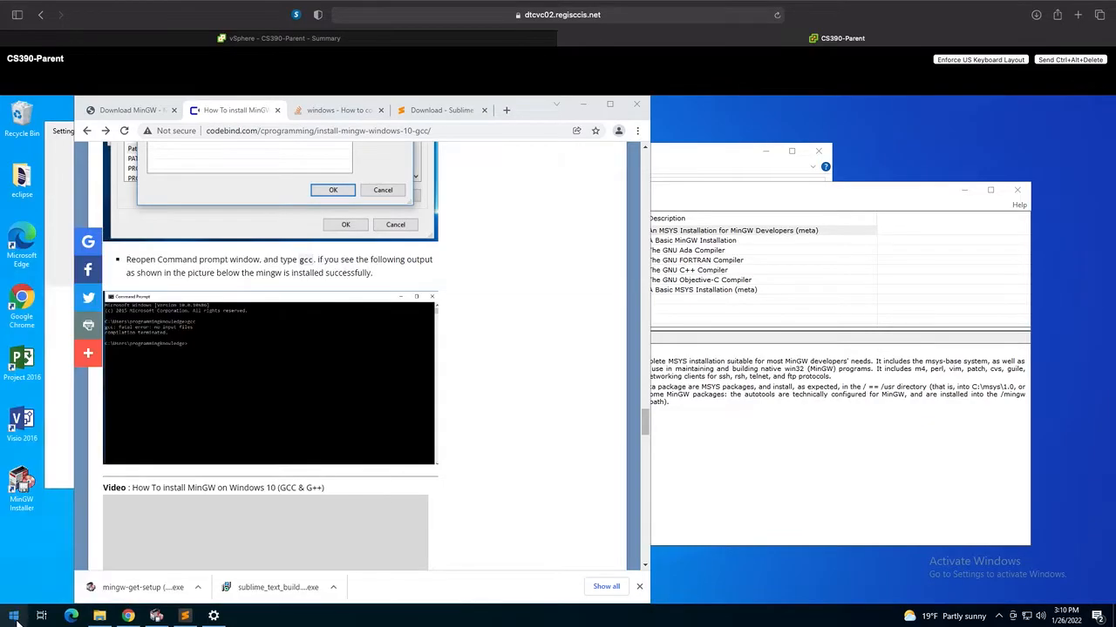
pyautogui.click(644, 415)
pyautogui.moveTo(644, 414); pyautogui.dragTo(607, 379)
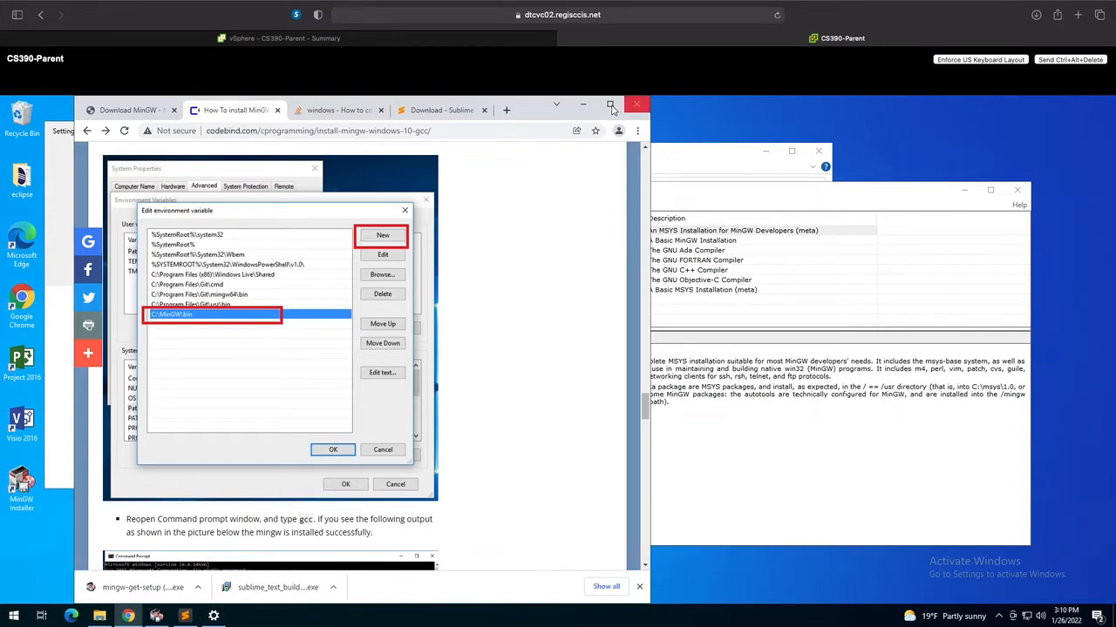
# Step: Clear the desktop by minimizing the browser and closing Settings, and reposition the MinGW Installation Manager window
pyautogui.click(583, 104)
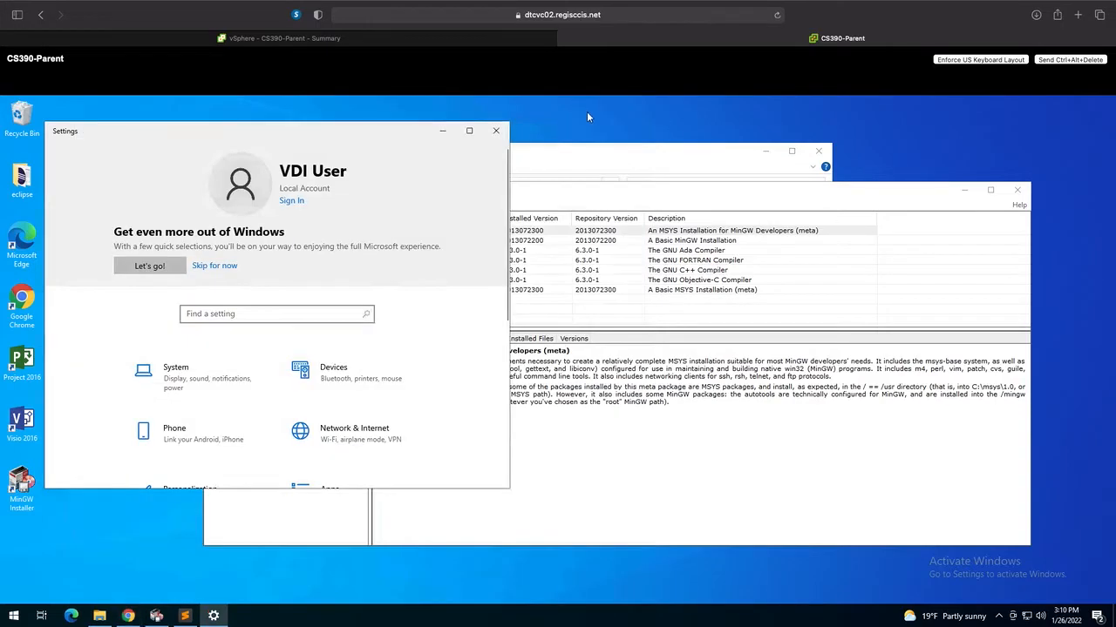
pyautogui.click(496, 131)
pyautogui.moveTo(508, 189); pyautogui.dragTo(468, 177)
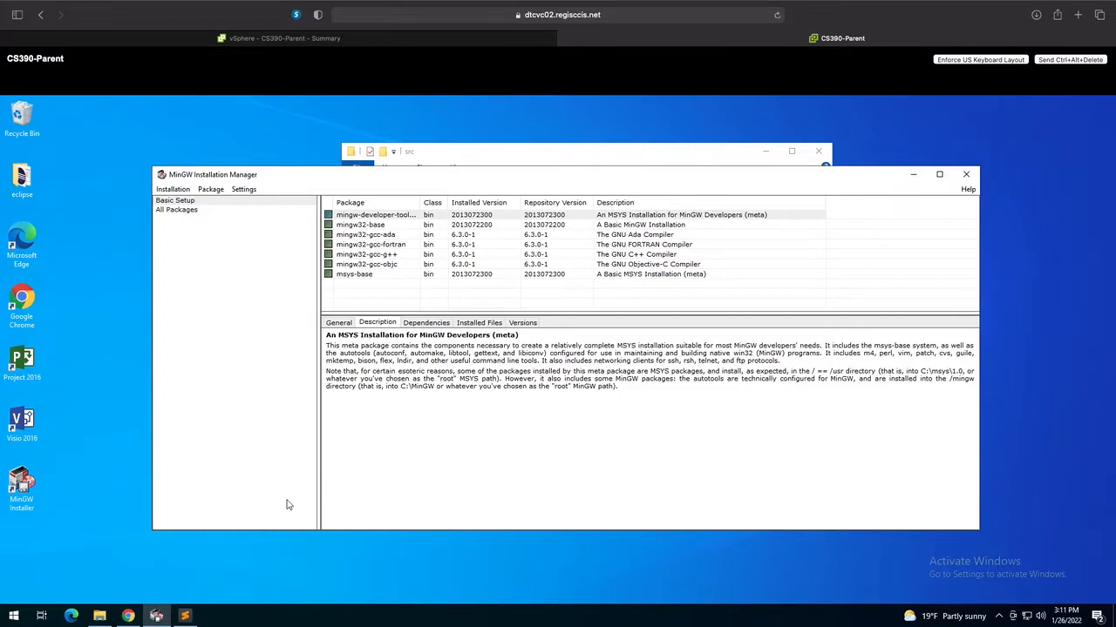
# Step: Switch to File Explorer and create a folder named dev in C:\Users\User
pyautogui.moveTo(199, 616)
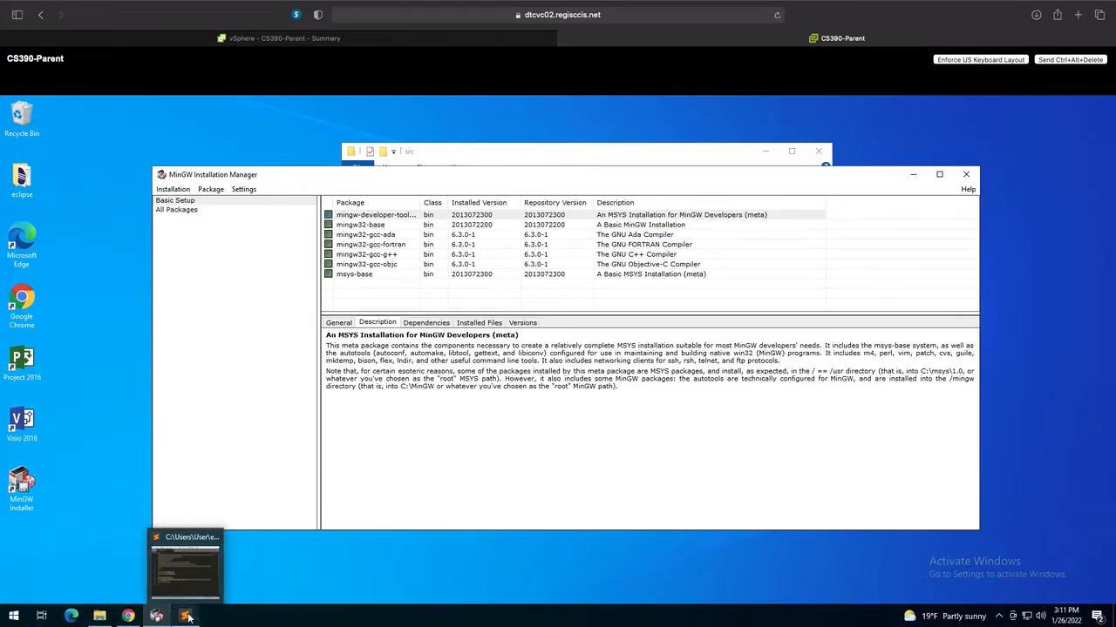
pyautogui.click(98, 616)
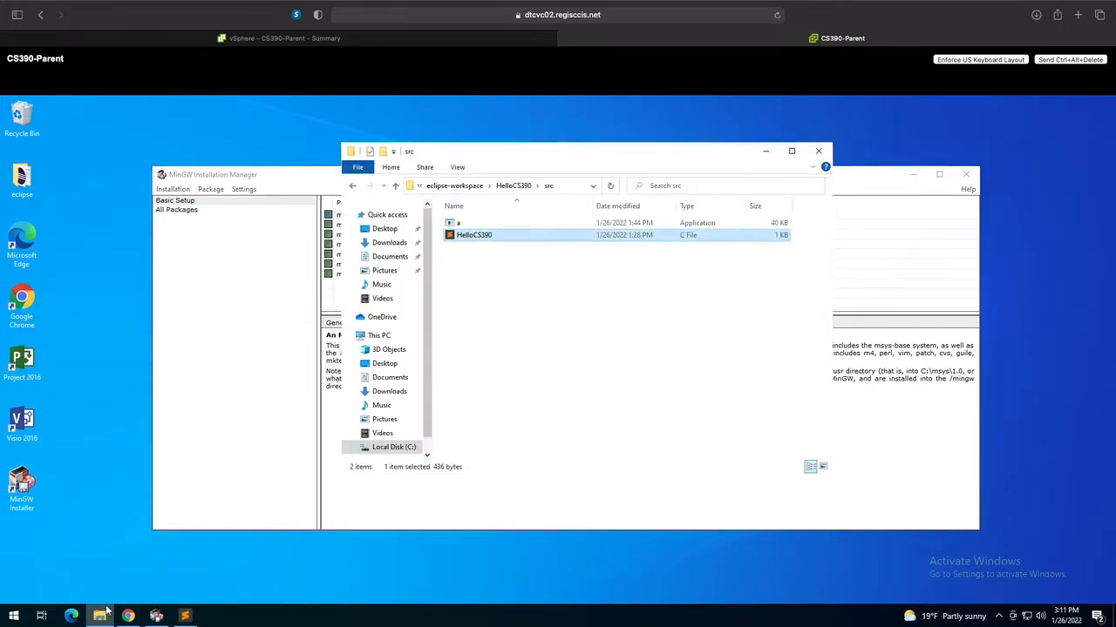
pyautogui.click(397, 448)
pyautogui.doubleClick(477, 273)
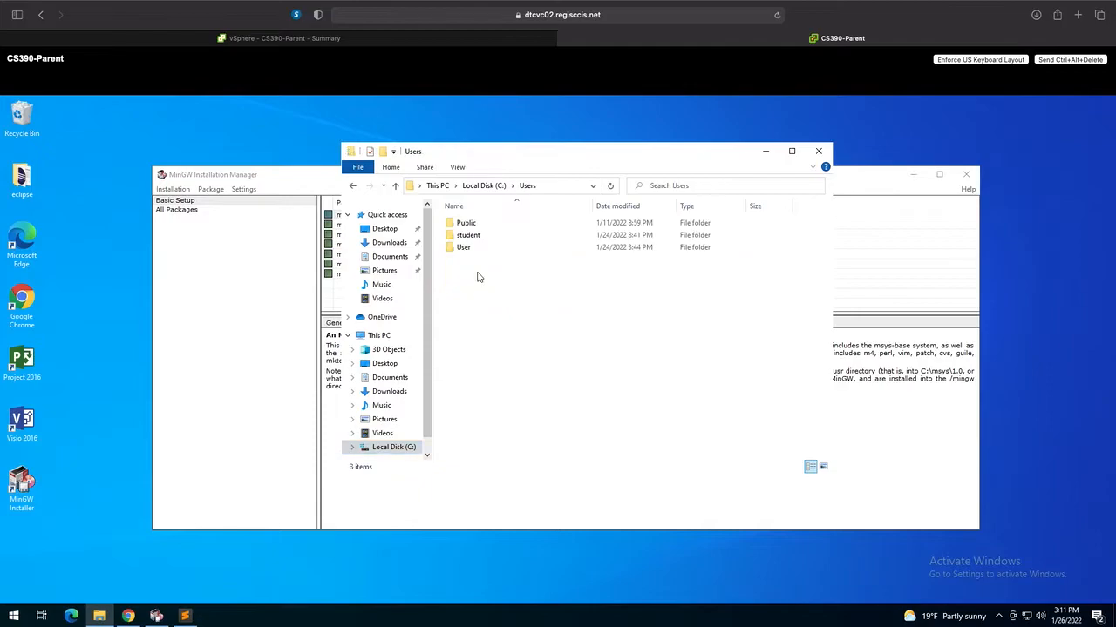
pyautogui.doubleClick(464, 248)
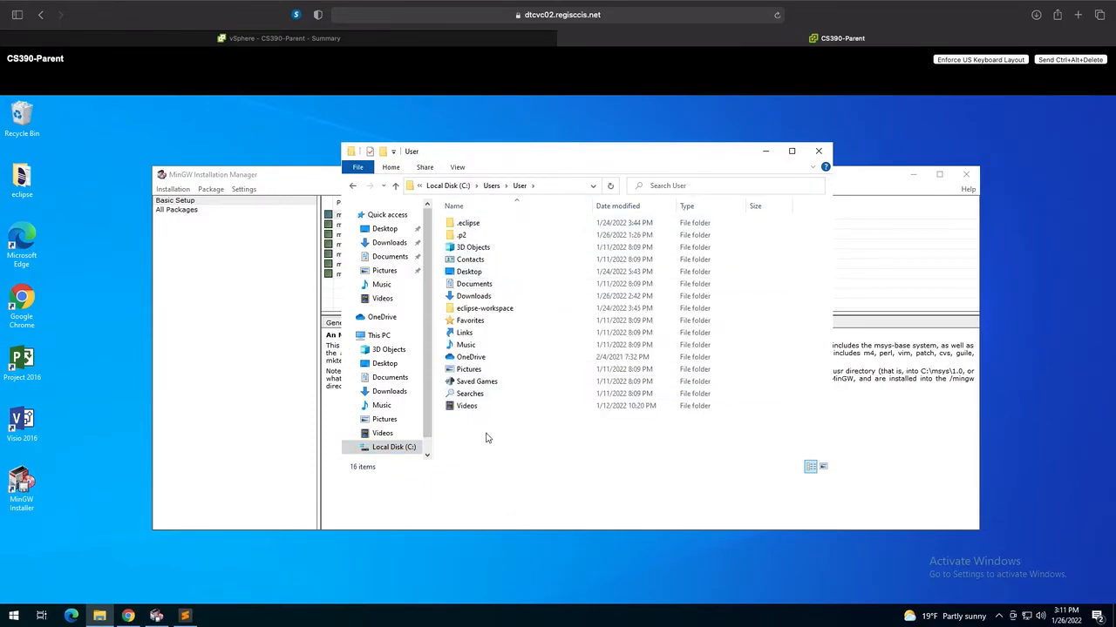
pyautogui.rightClick(466, 450)
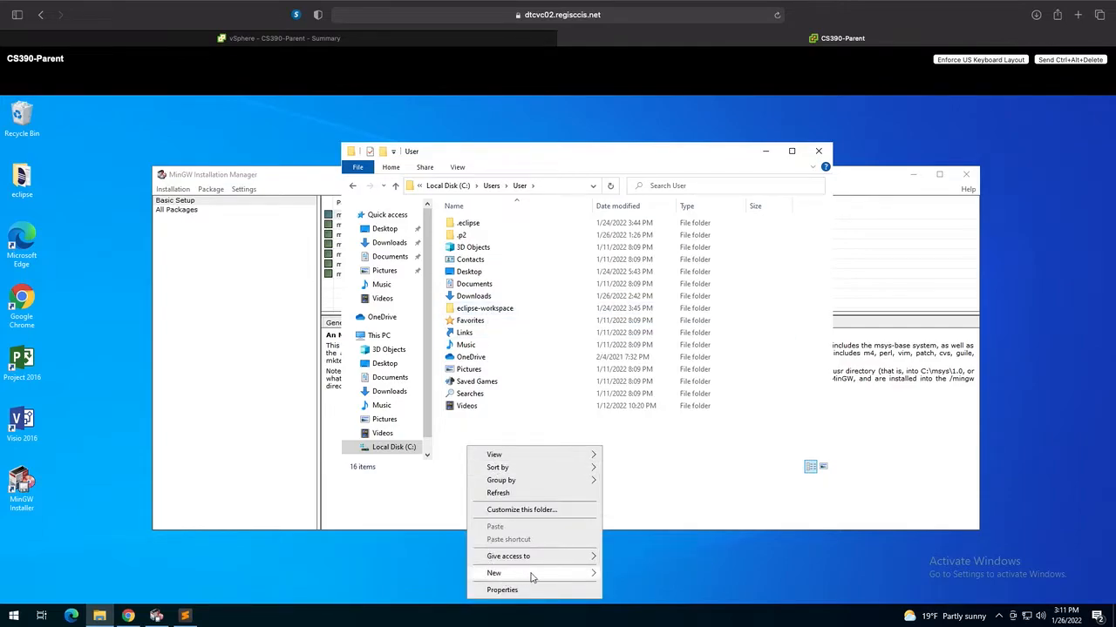
pyautogui.moveTo(493, 573)
pyautogui.click(637, 481)
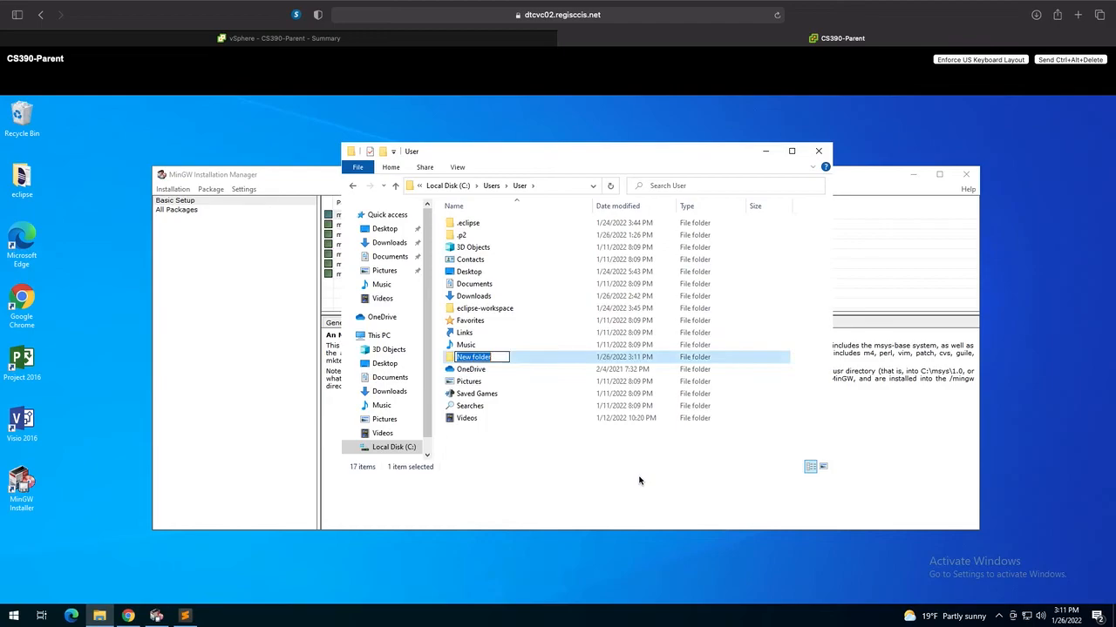
pyautogui.write('dev')
pyautogui.press('Return')
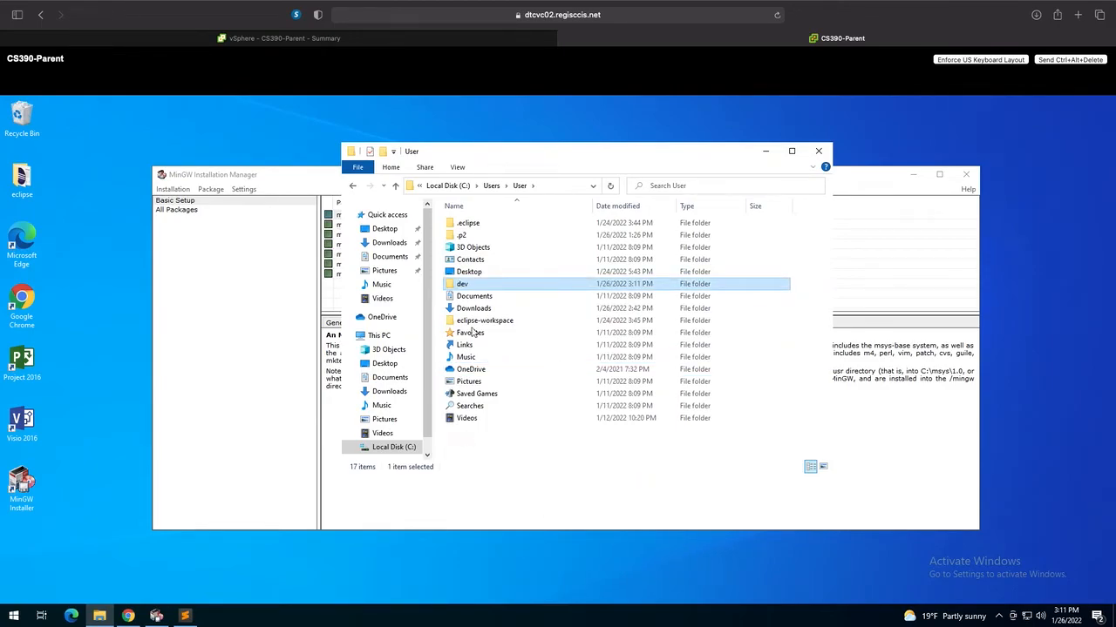
# Step: Open the dev folder and create a subfolder named C inside it
pyautogui.doubleClick(467, 285)
pyautogui.rightClick(480, 287)
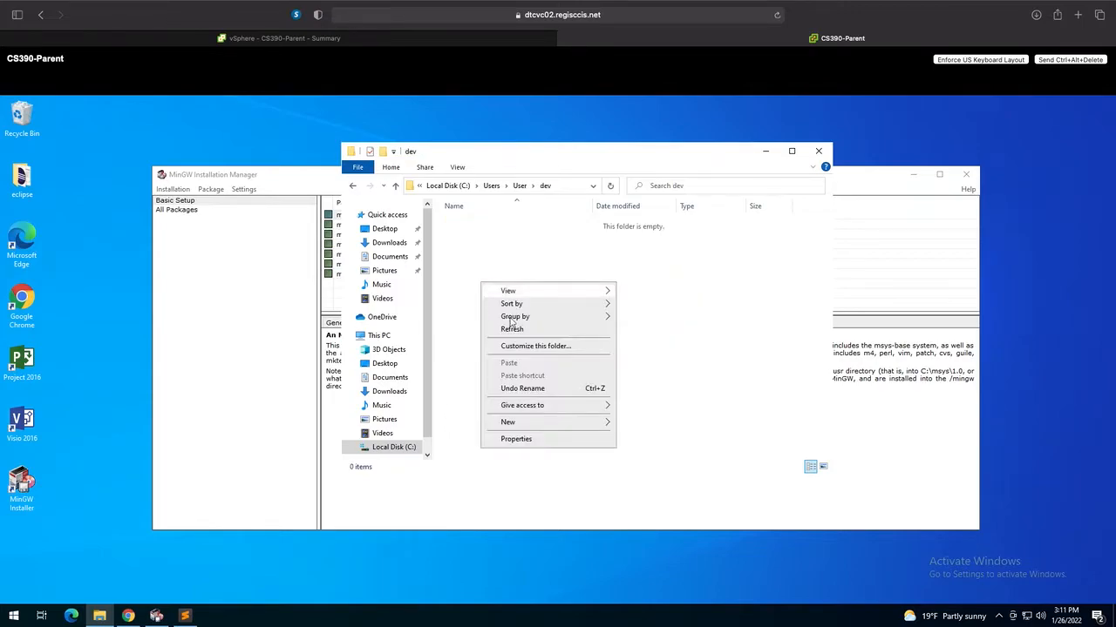
pyautogui.click(637, 426)
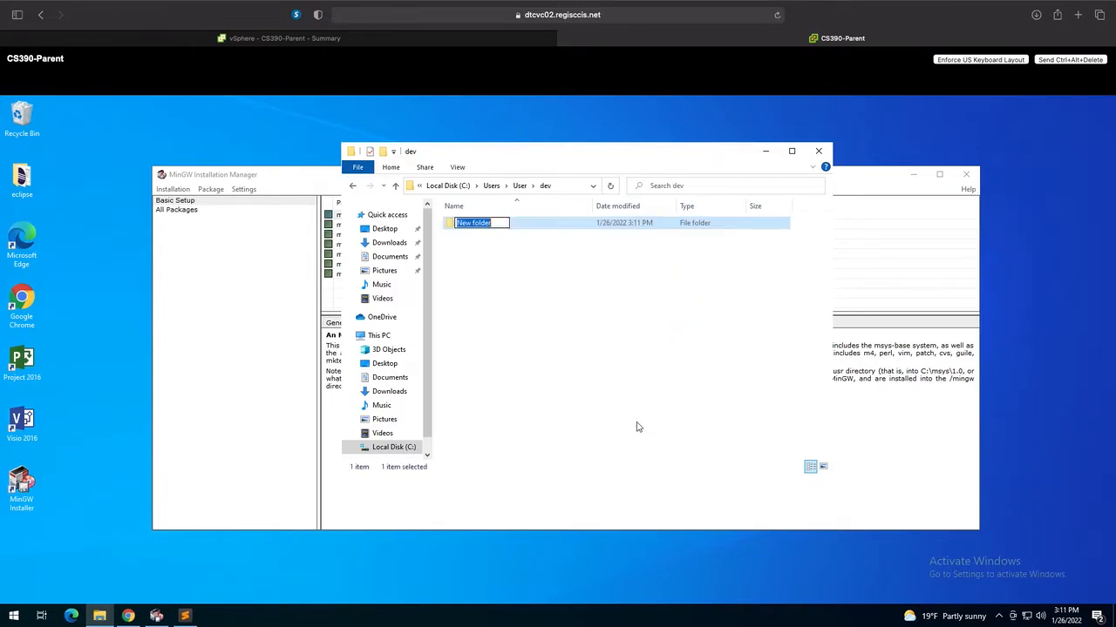
pyautogui.write('C')
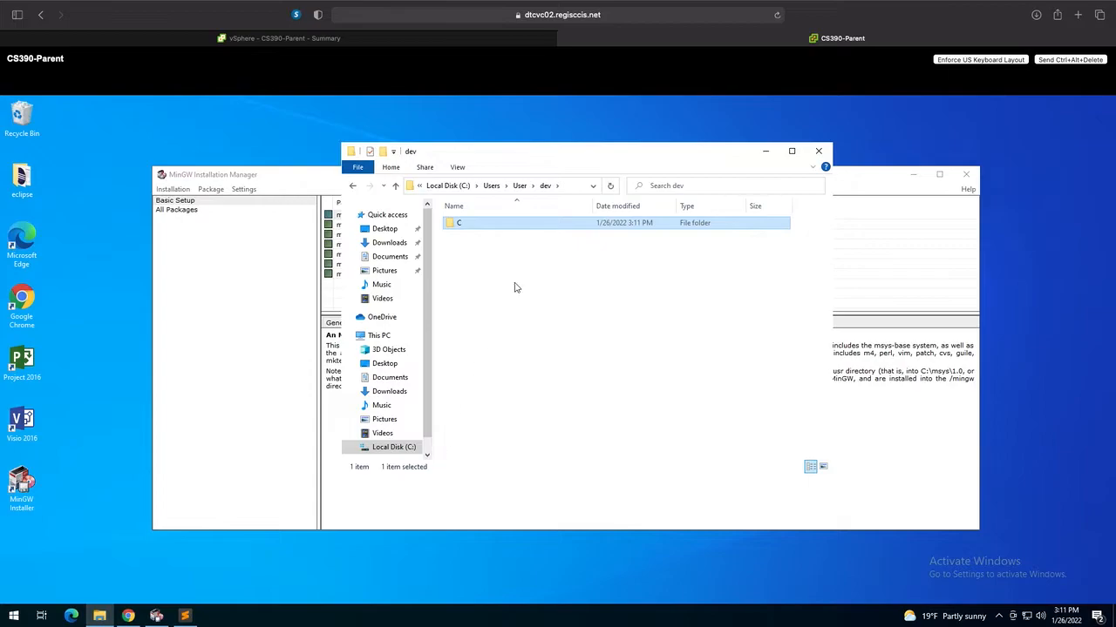
# Step: Switch to Sublime Text and start a new empty file
pyautogui.click(184, 616)
pyautogui.click(105, 210)
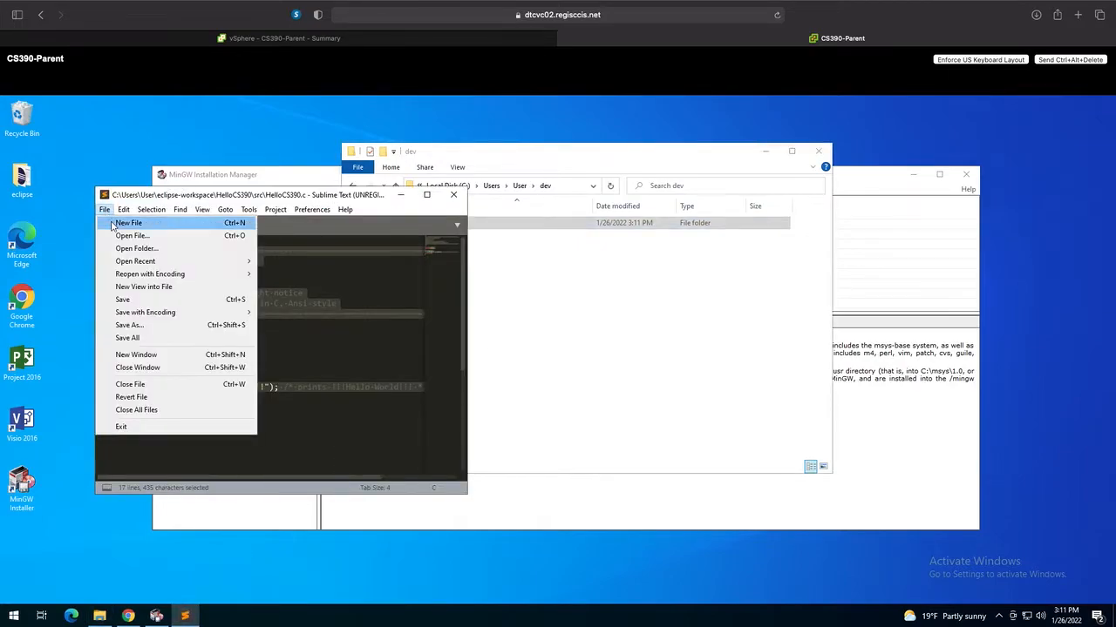
pyautogui.click(120, 221)
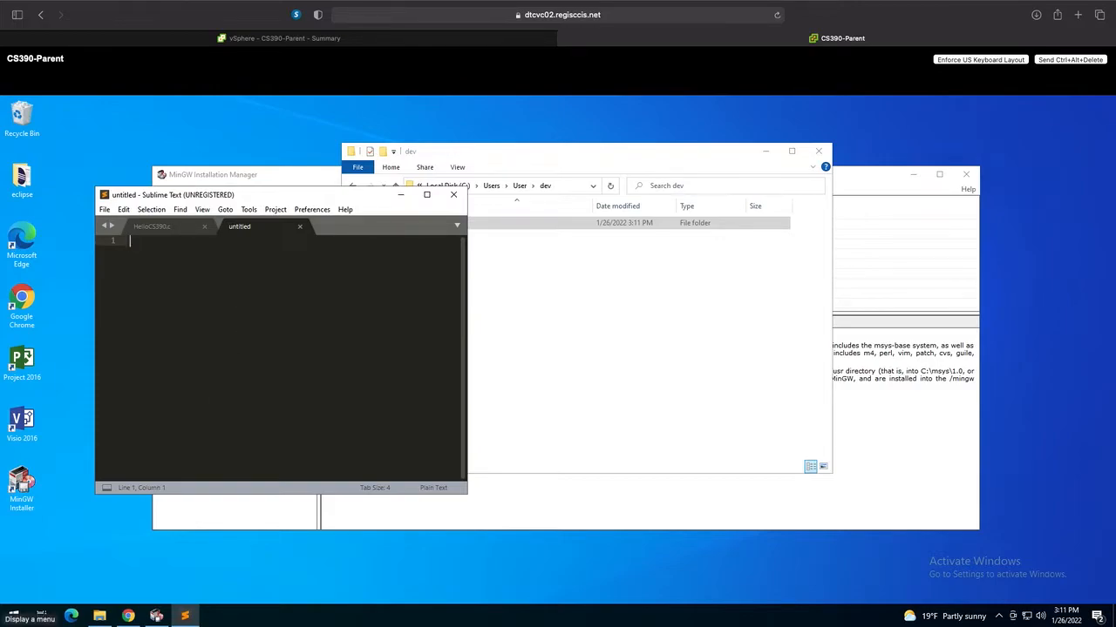
# Step: Save the new file as helloCS390.c in the C folder inside the VDI User's dev folder
pyautogui.hotkey('ctrl', 's')
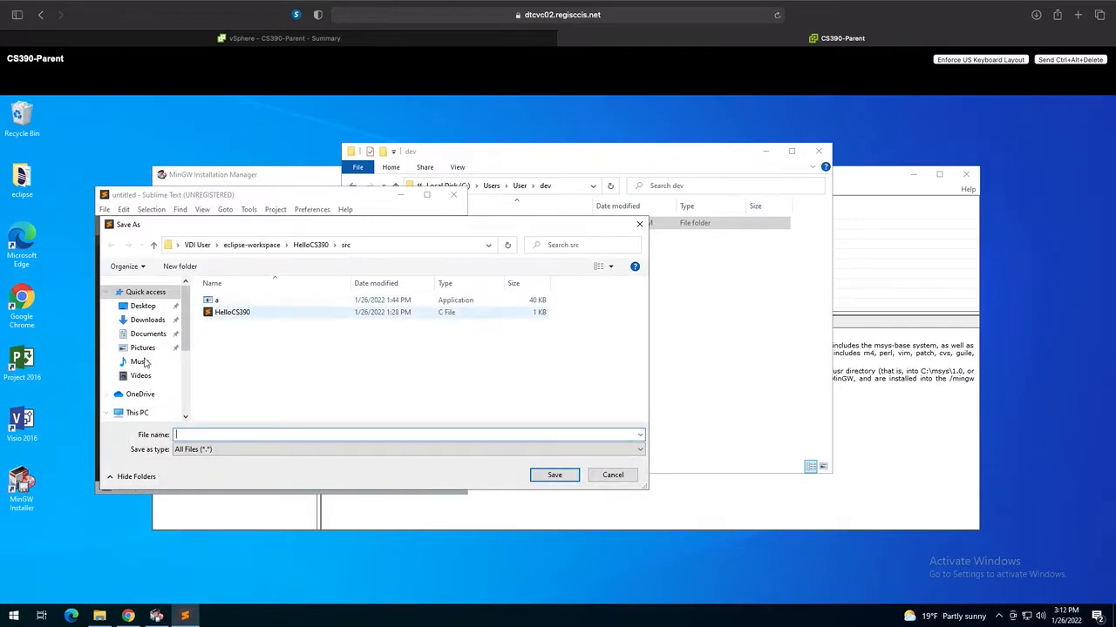
pyautogui.scroll(-3, 149, 360)
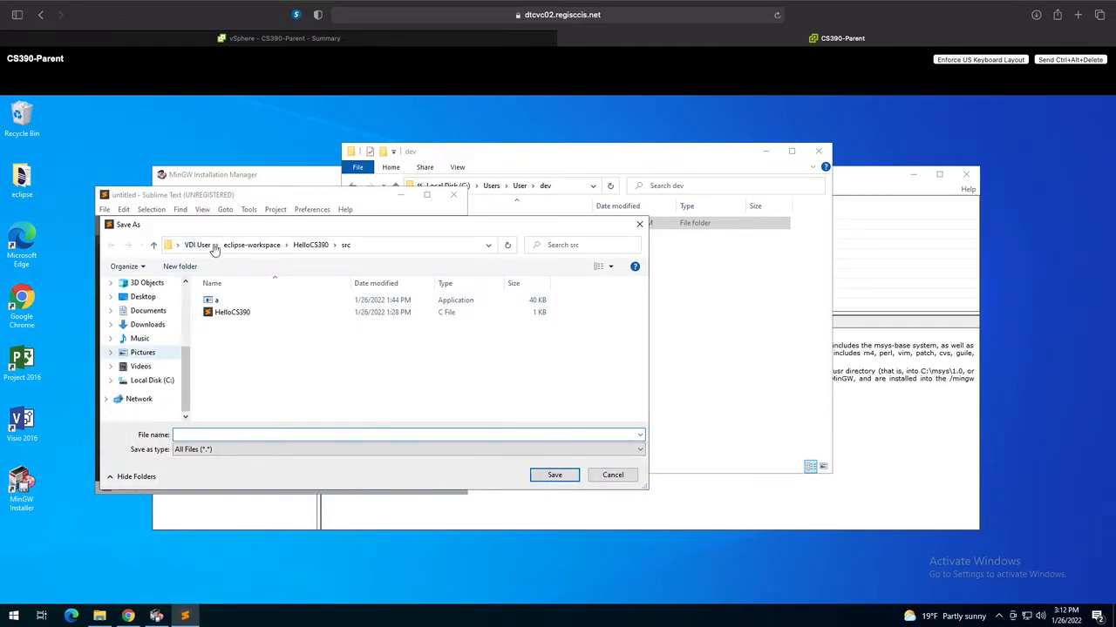
pyautogui.click(193, 245)
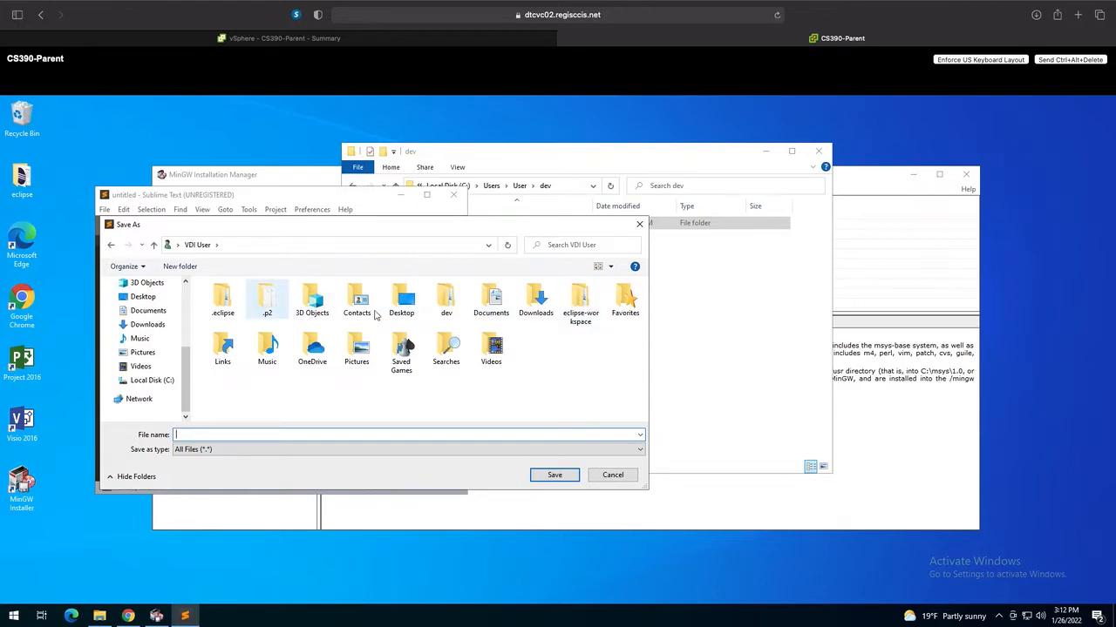
pyautogui.doubleClick(446, 299)
pyautogui.click(218, 302)
pyautogui.doubleClick(218, 301)
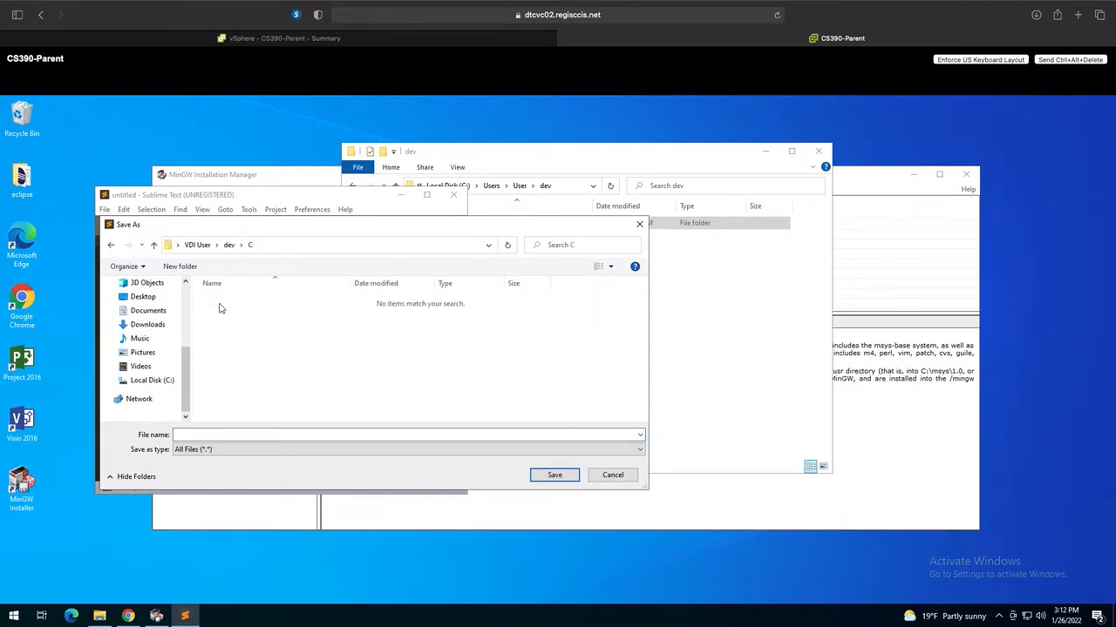
pyautogui.click(245, 434)
pyautogui.write('helloCS390.c')
pyautogui.click(543, 475)
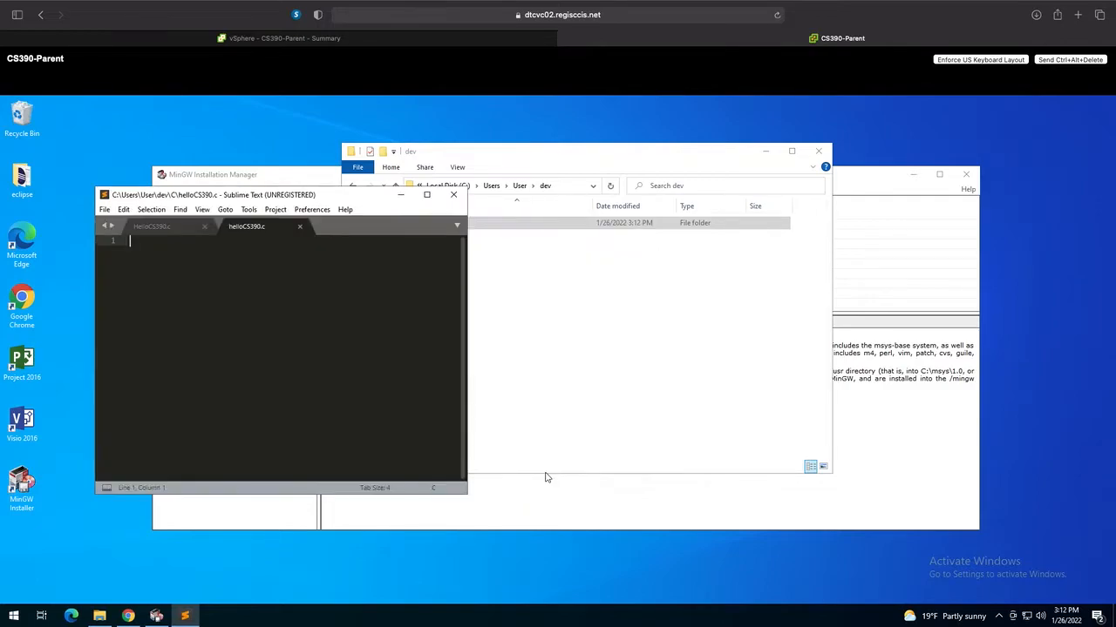
# Step: Paste the copied Hello CS 390 program code into helloCS390.c and save the file
pyautogui.moveTo(281, 199); pyautogui.dragTo(513, 182)
pyautogui.hotkey('ctrl', 'v')
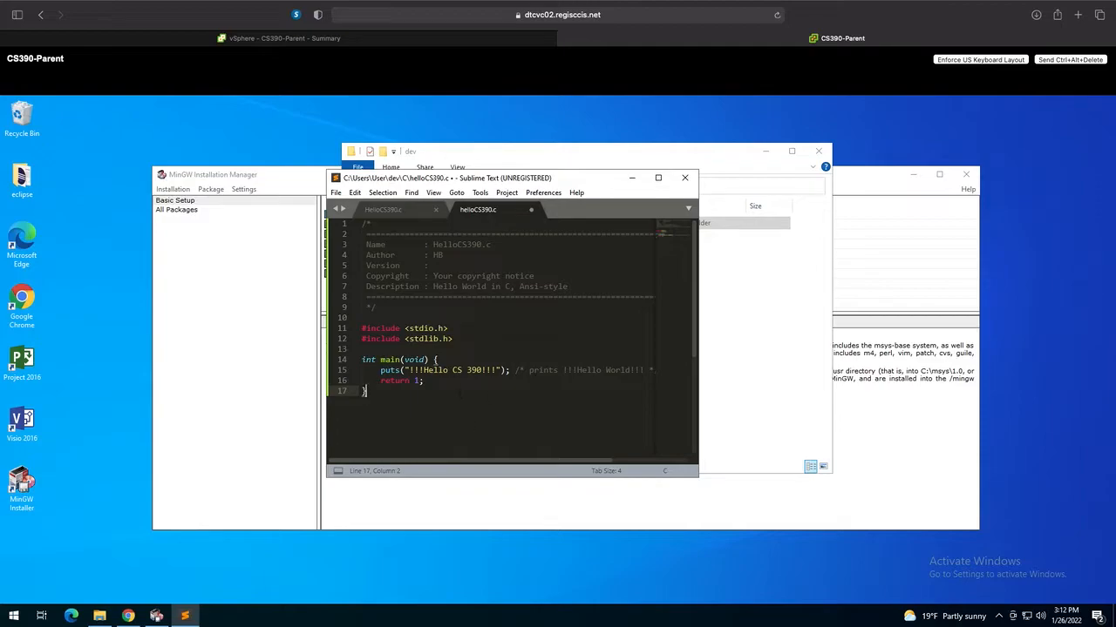
pyautogui.click(482, 371)
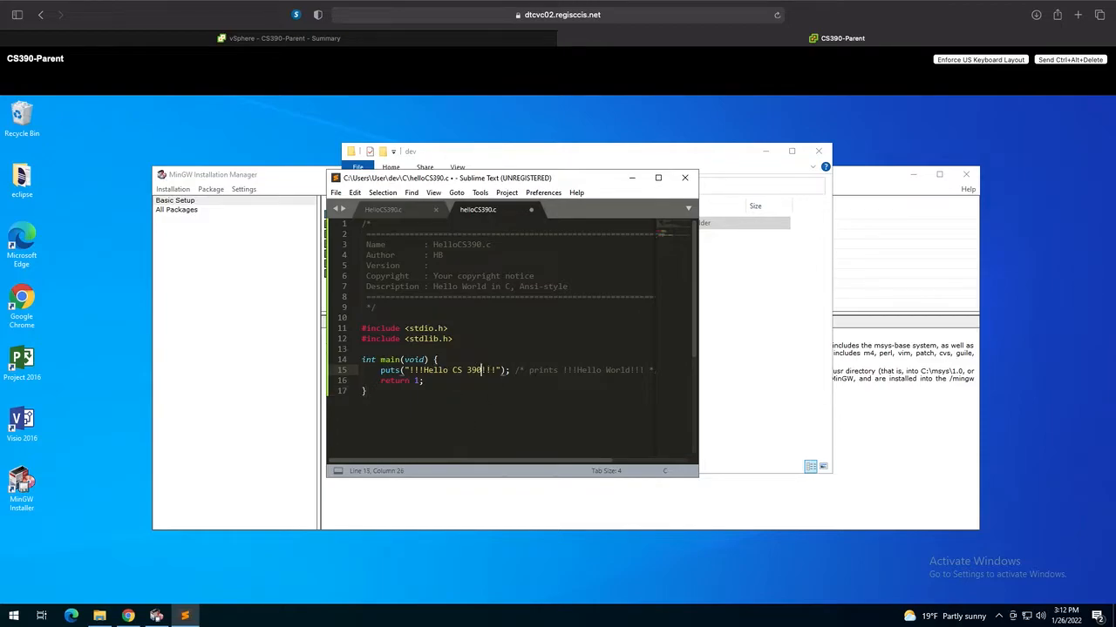
pyautogui.hotkey('ctrl', 's')
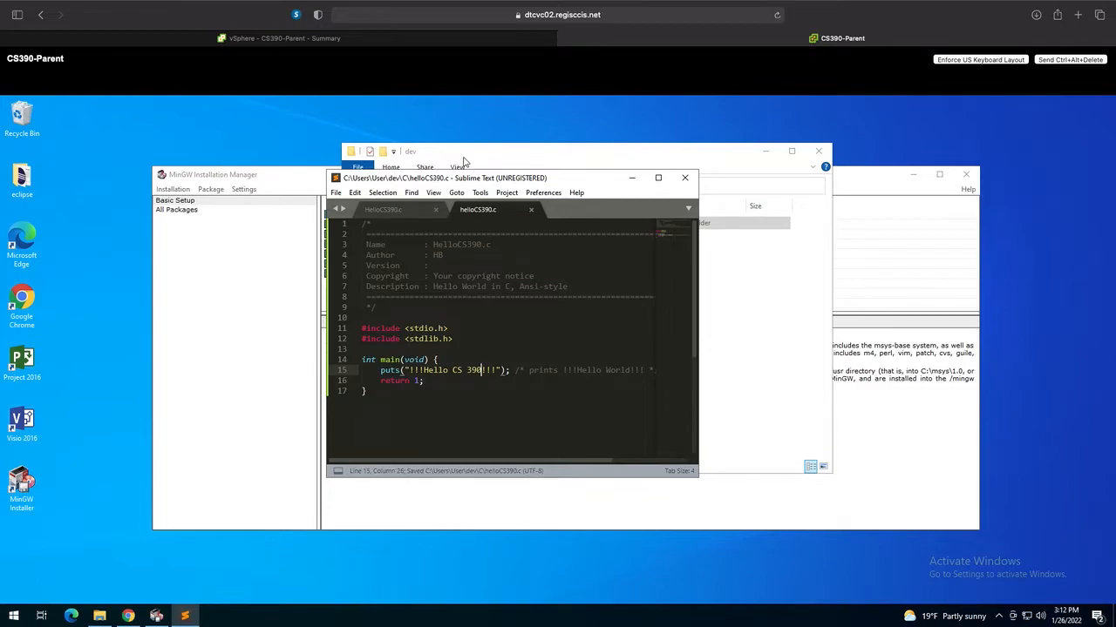
# Step: Open a new Command Prompt and position its window below the Sublime Text title bar
pyautogui.click(13, 617)
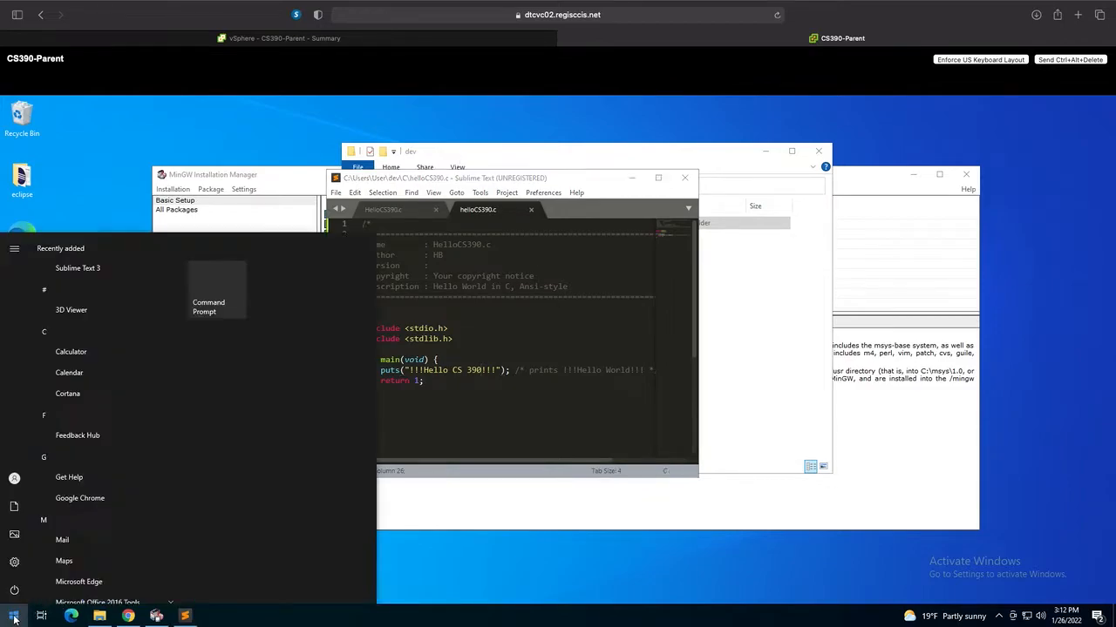
pyautogui.click(218, 299)
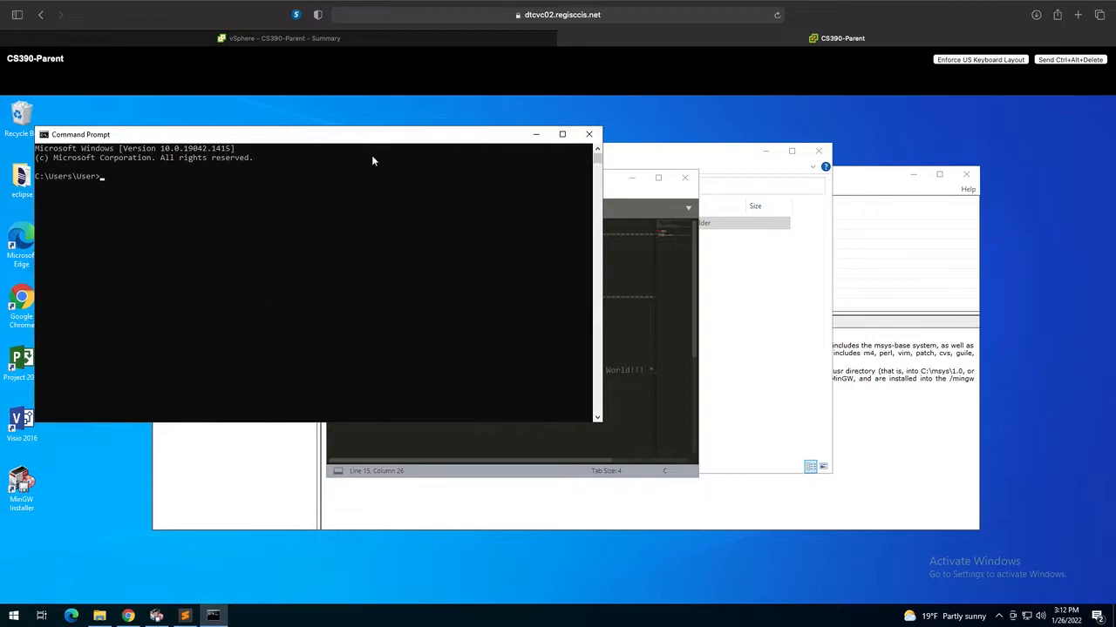
pyautogui.moveTo(302, 137); pyautogui.dragTo(583, 230)
# Step: Change the working directory to dev and into its C subfolder, and list the files there
pyautogui.write('cd')
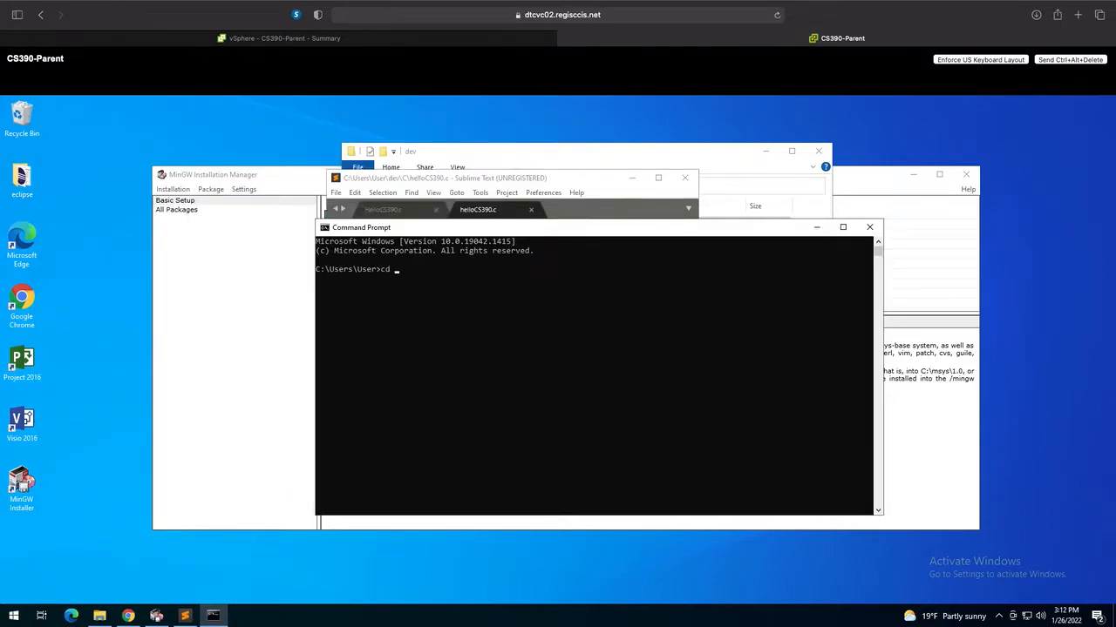
pyautogui.write(' dev')
pyautogui.press('Return')
pyautogui.write('cd C')
pyautogui.press('Return')
pyautogui.write('dir')
pyautogui.press('Return')
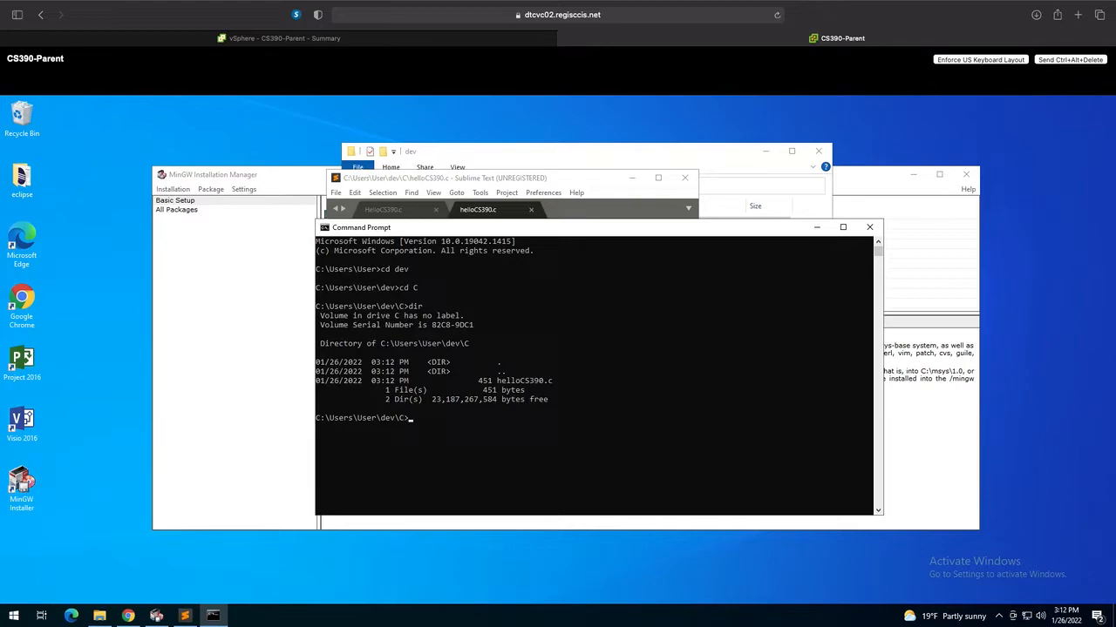
# Step: Compile helloCS390.c with gcc, and run the a.exe program listed in the folder
pyautogui.write('gcc he')
pyautogui.press('Tab')
pyautogui.press('Return')
pyautogui.write('dir')
pyautogui.press('Return')
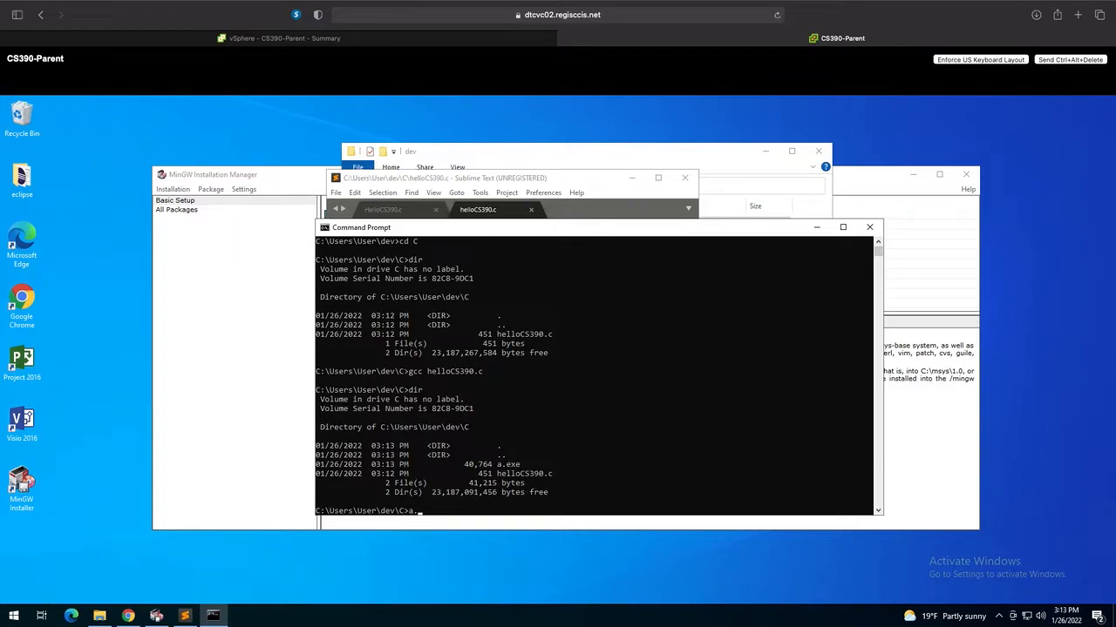
pyautogui.press('Return')
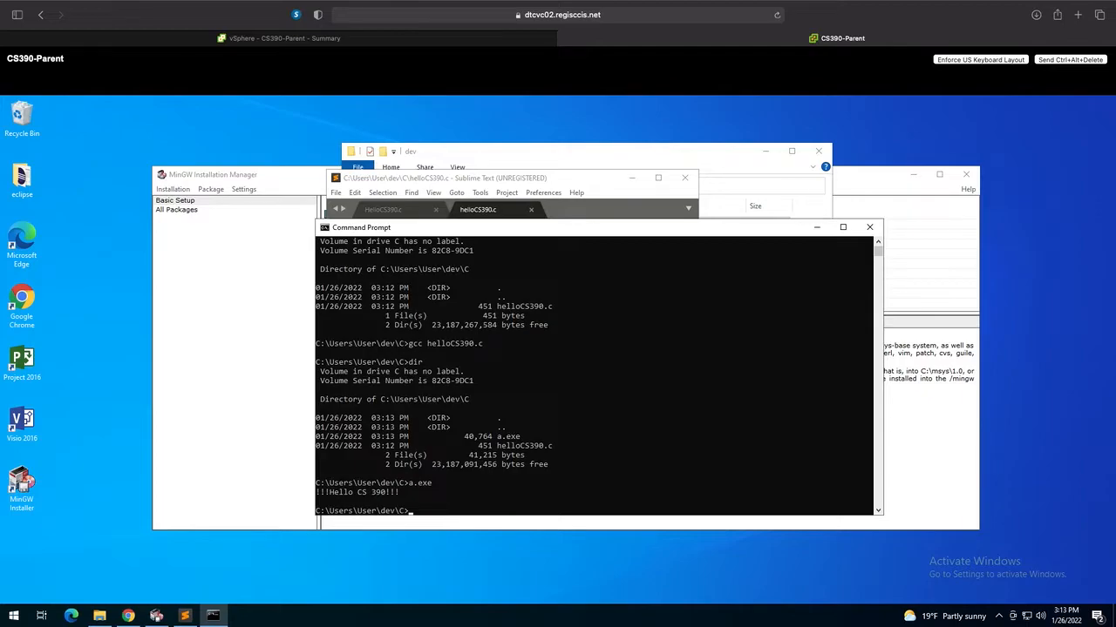
# Step: Arrange the Sublime Text and Command Prompt windows side by side so the code and the program output can be compared
pyautogui.click(566, 178)
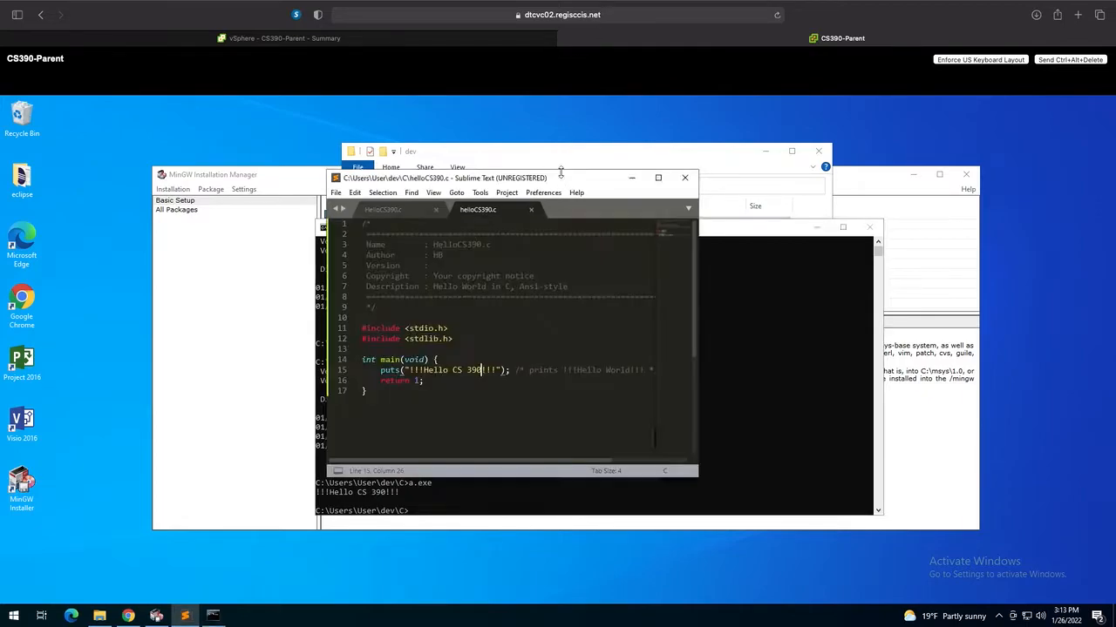
pyautogui.moveTo(588, 181); pyautogui.dragTo(736, 169)
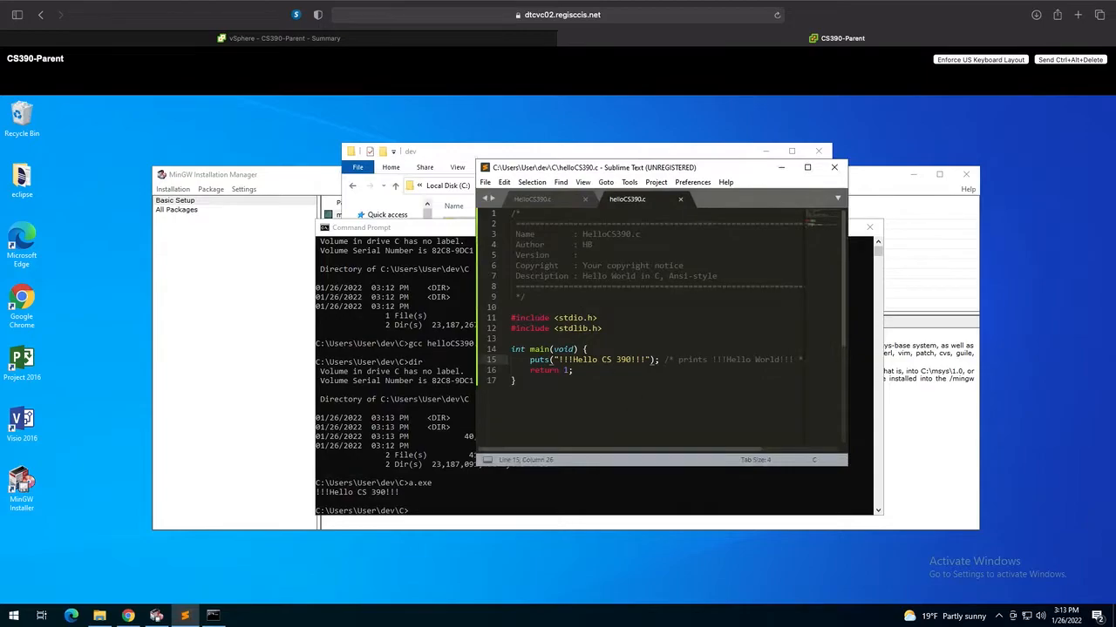
pyautogui.click(433, 507)
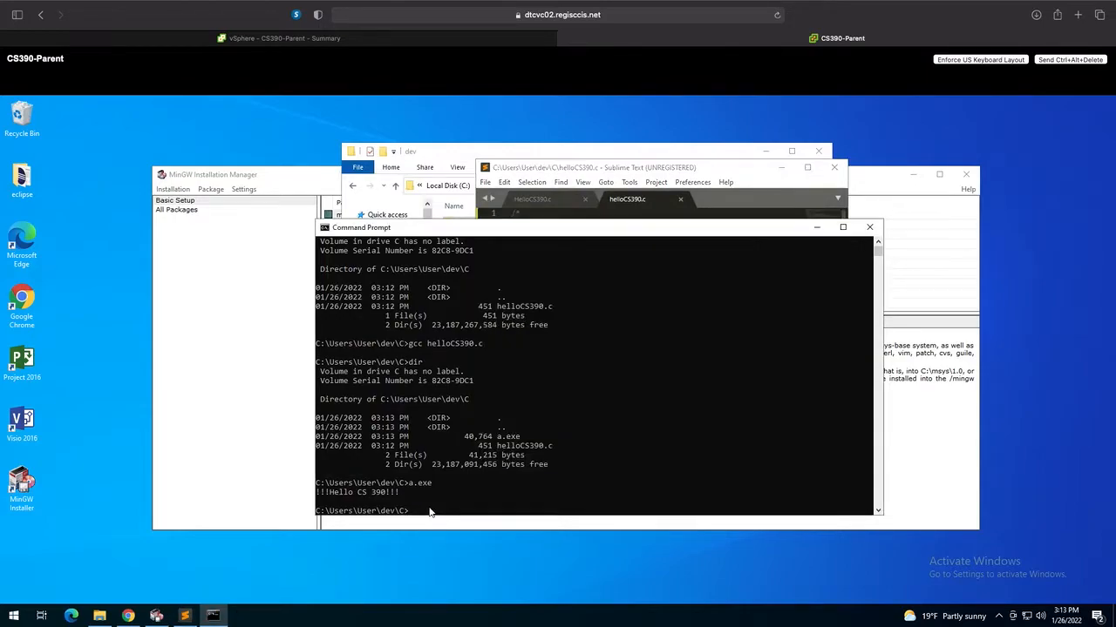
pyautogui.click(425, 510)
pyautogui.moveTo(572, 231); pyautogui.dragTo(384, 193)
pyautogui.moveTo(742, 165); pyautogui.dragTo(835, 168)
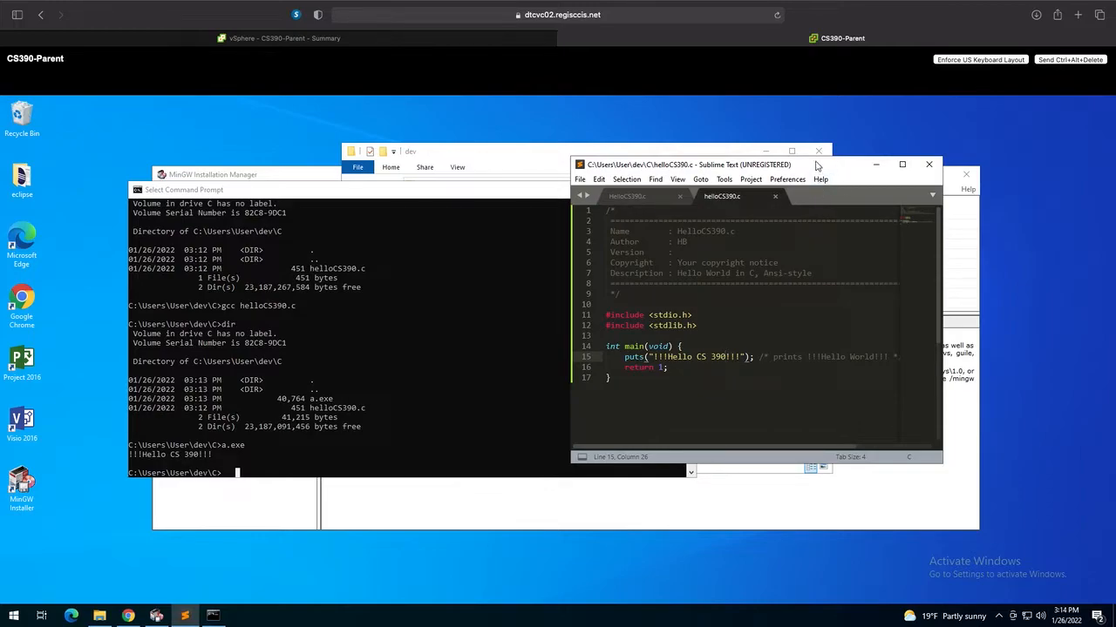
pyautogui.doubleClick(818, 165)
pyautogui.scroll(-5, 857, 165)
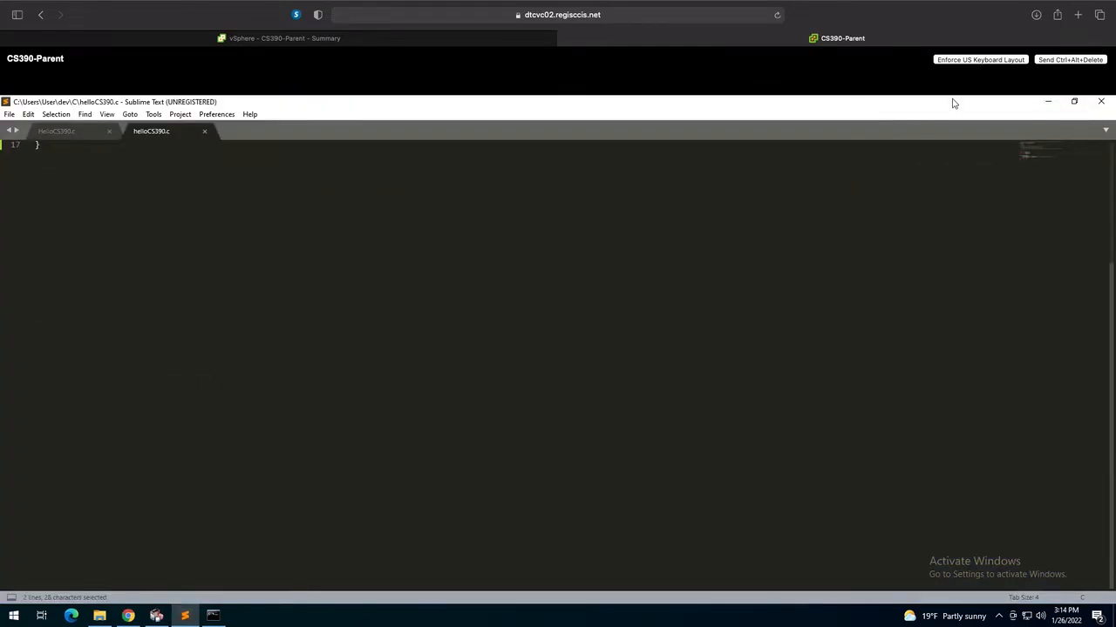
pyautogui.click(1074, 101)
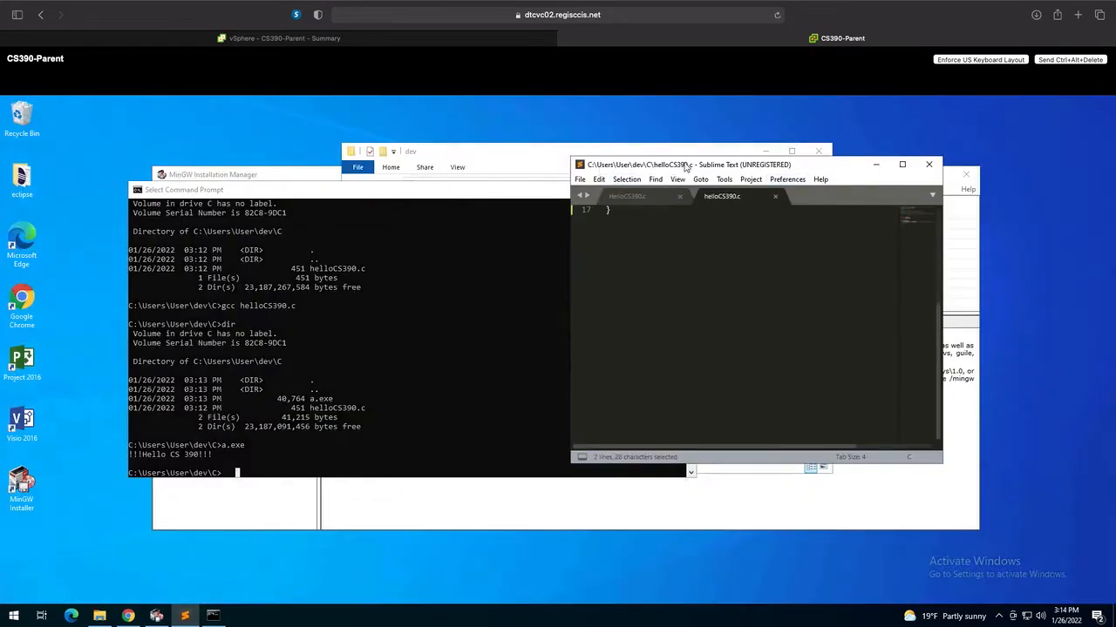
# Step: Shift the editor and Command Prompt windows slightly further apart and higher, and bring Sublime Text to the front
pyautogui.moveTo(826, 170); pyautogui.dragTo(849, 158)
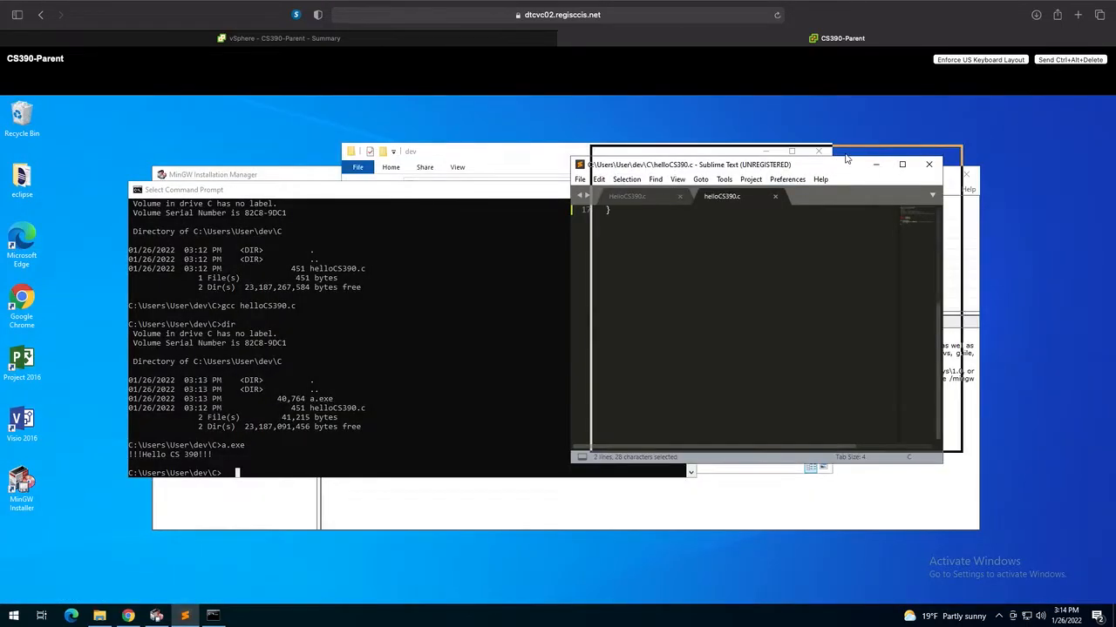
pyautogui.click(363, 469)
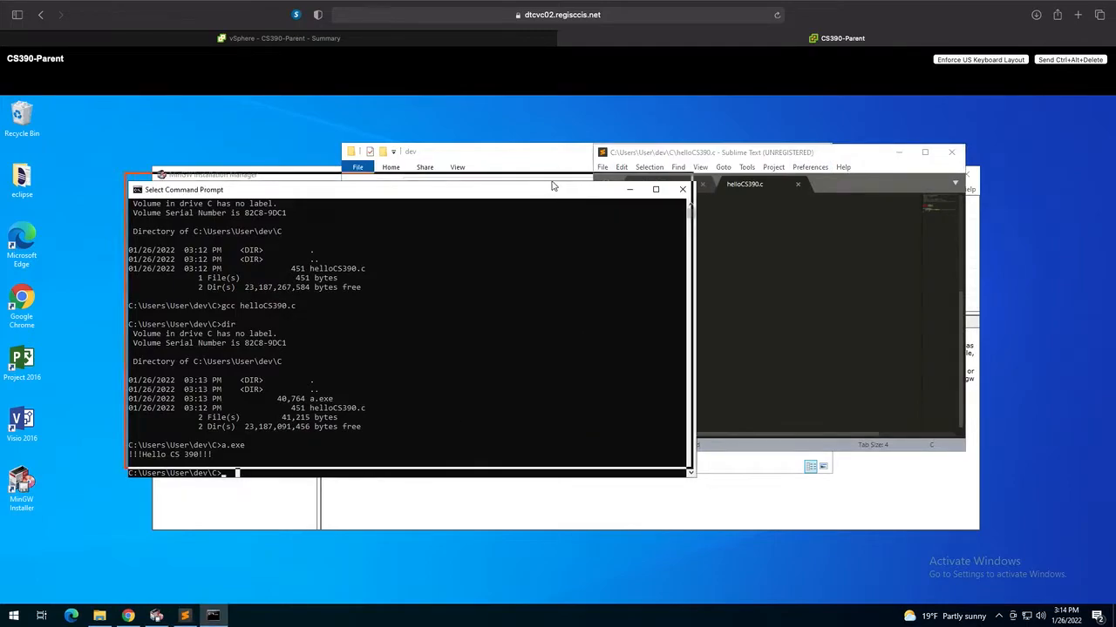
pyautogui.moveTo(552, 185); pyautogui.dragTo(538, 155)
pyautogui.click(863, 152)
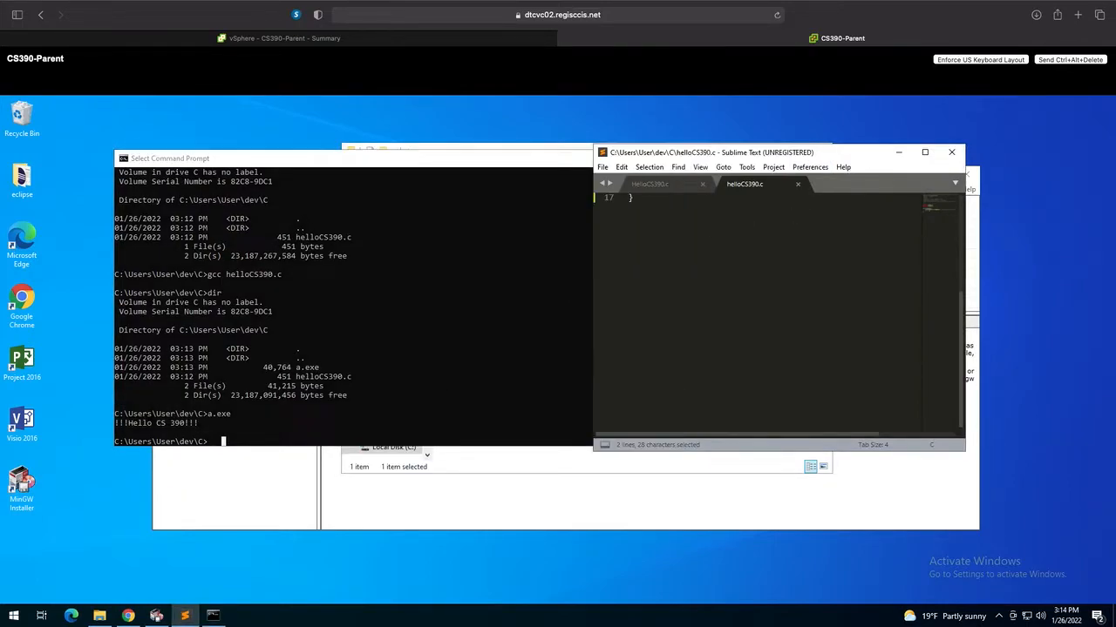
# Step: Close the older HelloCS390.c file from the Eclipse workspace and save helloCS390.c from the dev\C folder
pyautogui.click(661, 184)
pyautogui.click(756, 189)
pyautogui.scroll(5, 743, 304)
pyautogui.click(710, 313)
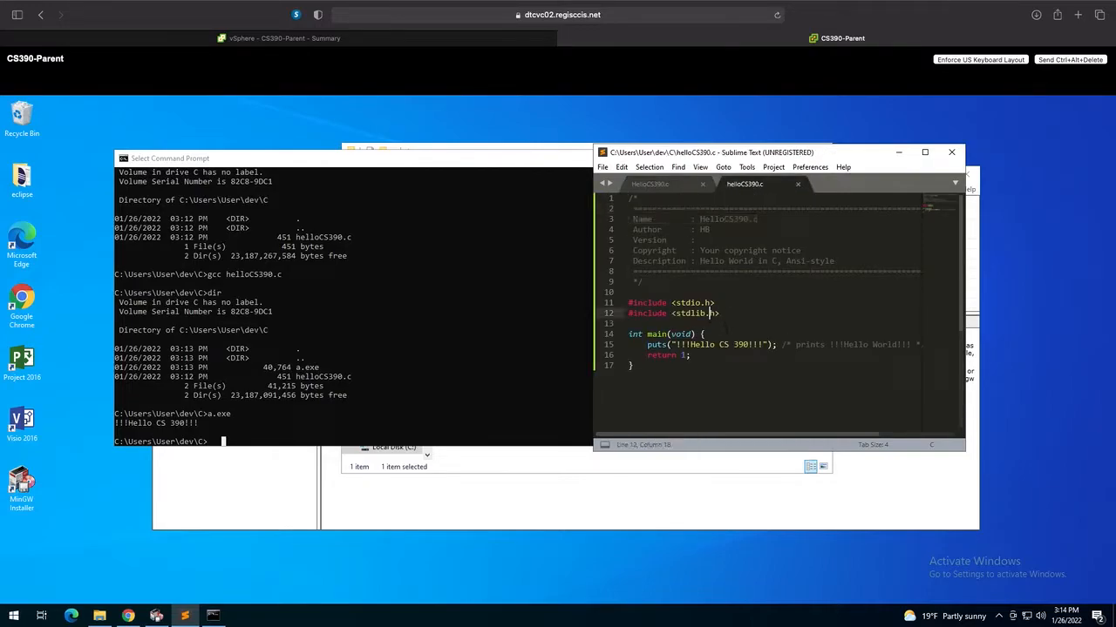
pyautogui.click(703, 183)
pyautogui.click(635, 365)
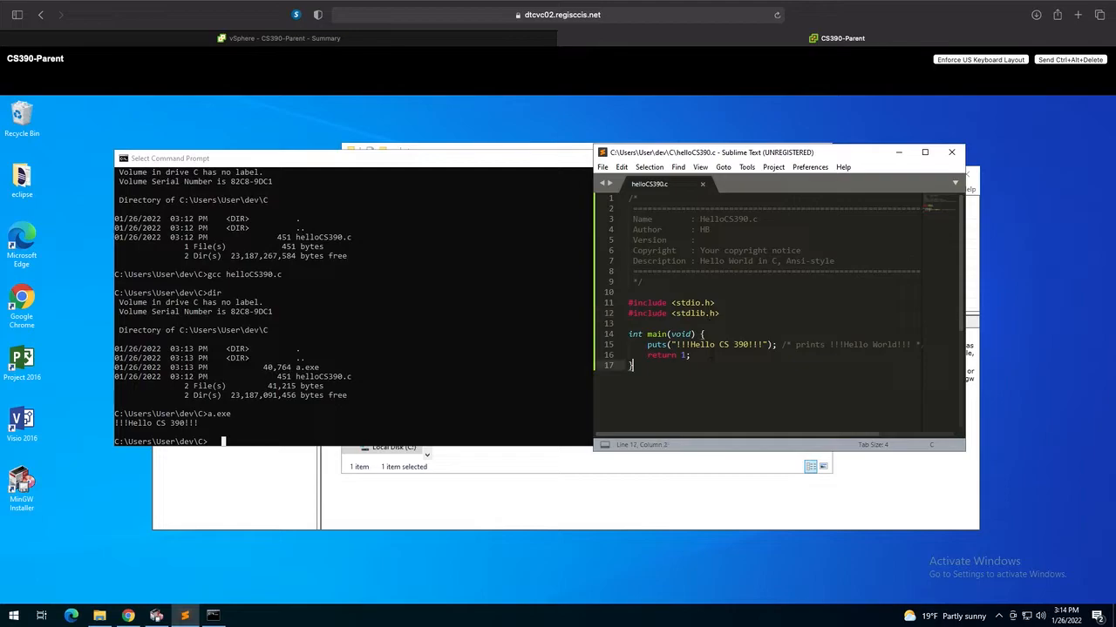
pyautogui.hotkey('ctrl', 's')
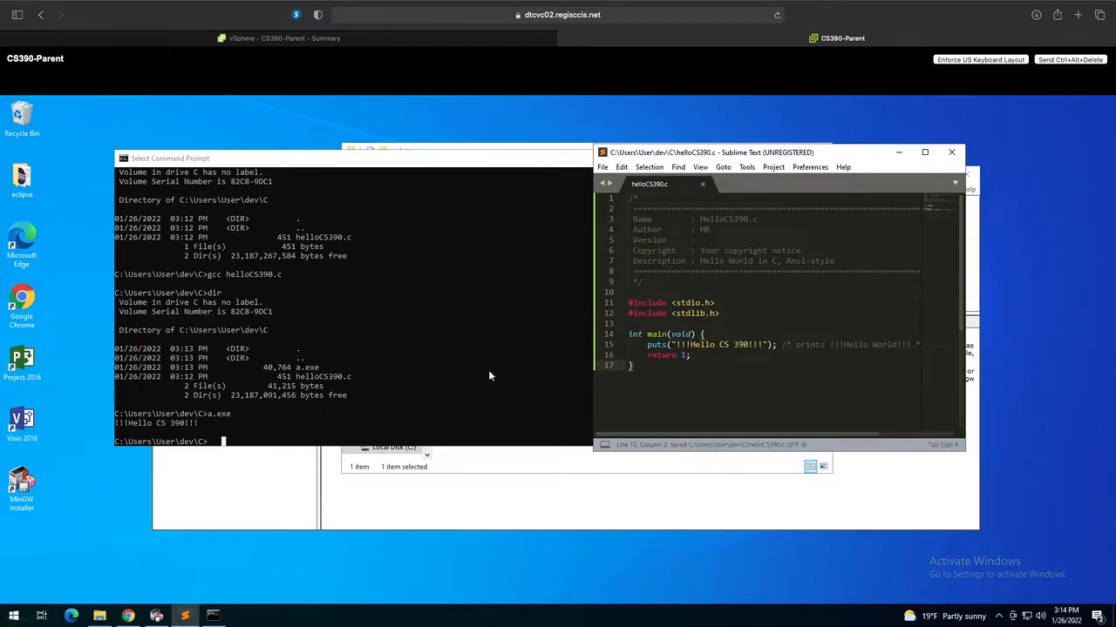
# Step: Introduce a typo on line 16 by shortening return to retur, and save helloCS390.c
pyautogui.moveTo(678, 344); pyautogui.dragTo(677, 356)
pyautogui.click(676, 355)
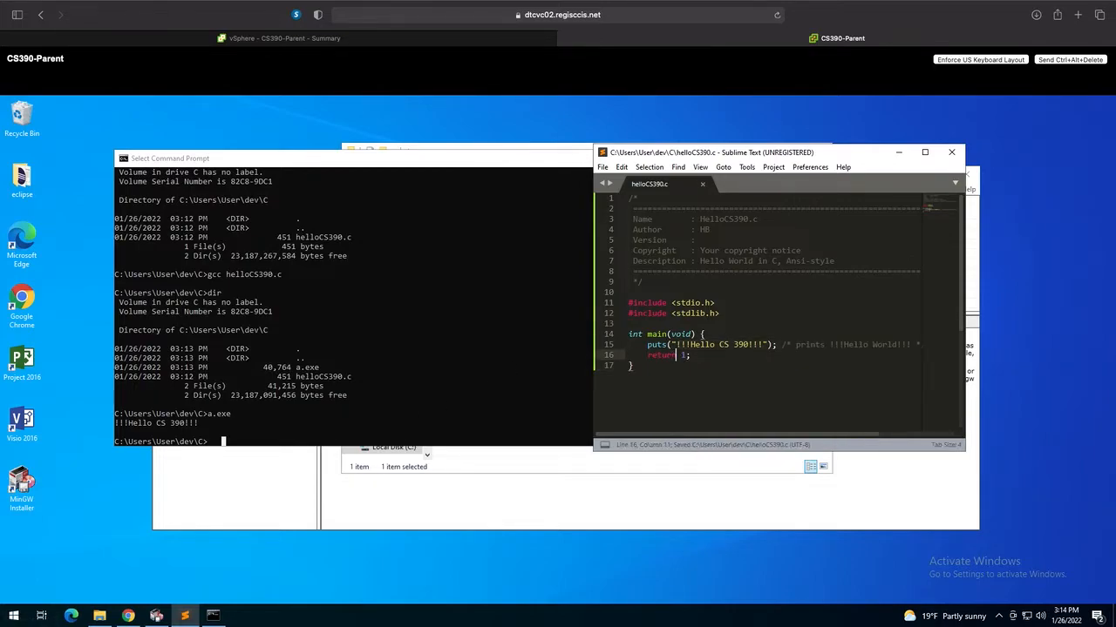
pyautogui.press('BackSpace')
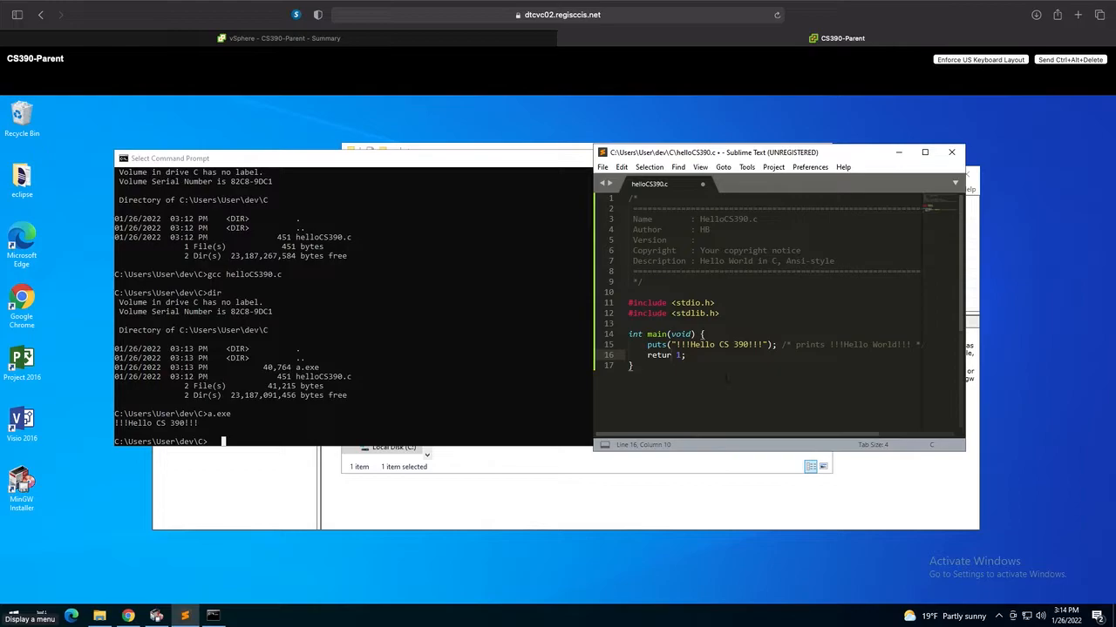
pyautogui.hotkey('ctrl', 's')
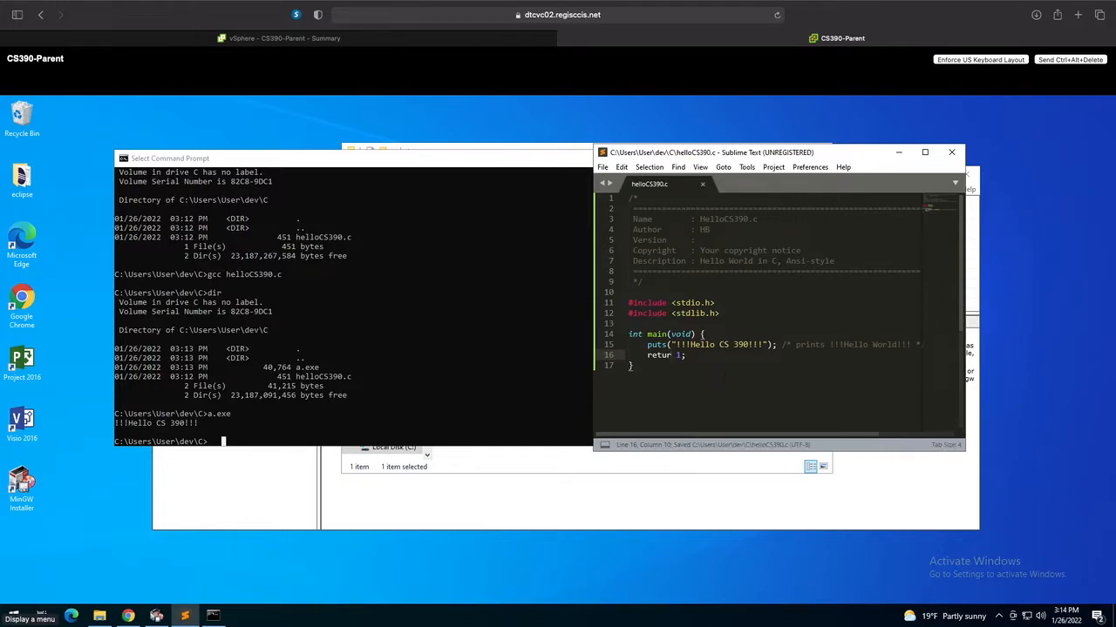
# Step: Run the existing a.exe again in Command Prompt without recompiling the edited source
pyautogui.click(292, 440)
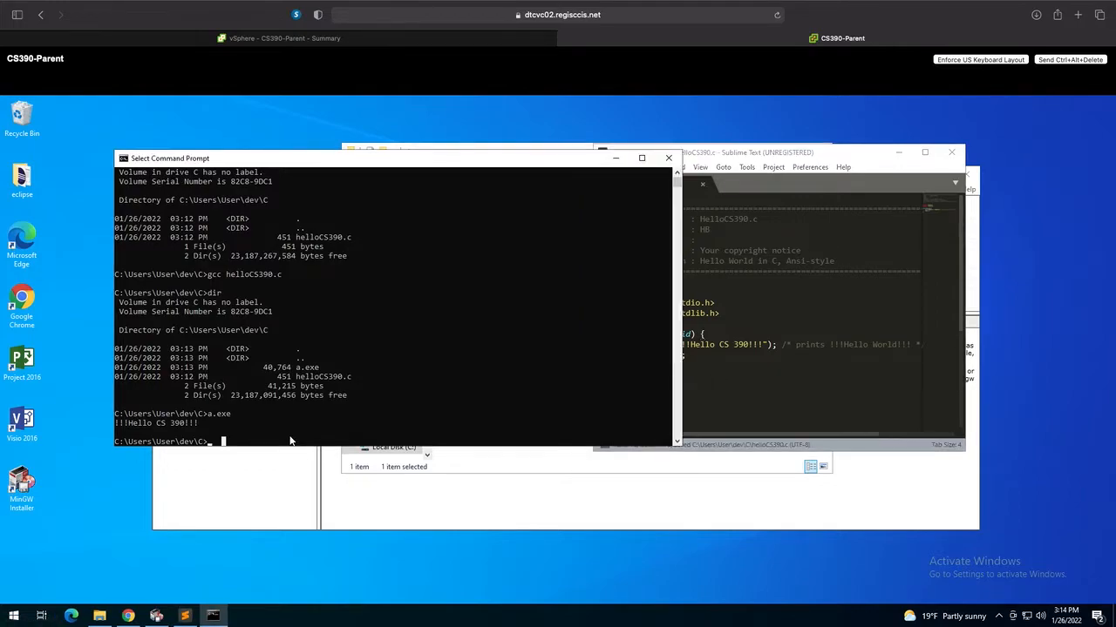
pyautogui.write('a.exe')
pyautogui.press('Return')
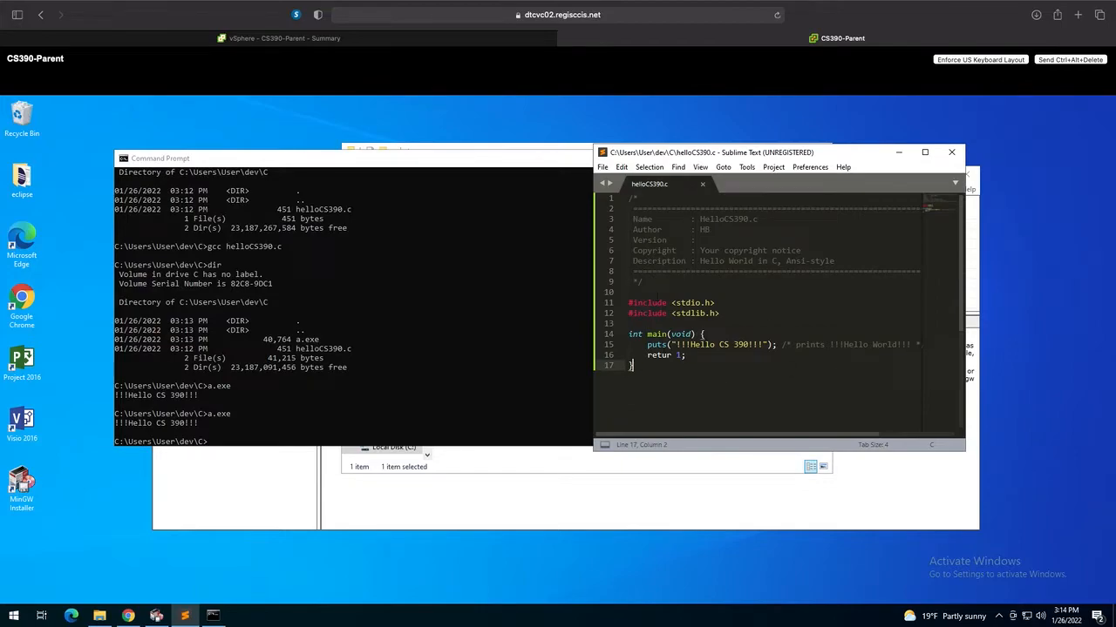
# Step: Compile the edited helloCS390.c with gcc in Command Prompt
pyautogui.moveTo(627, 303); pyautogui.dragTo(661, 375)
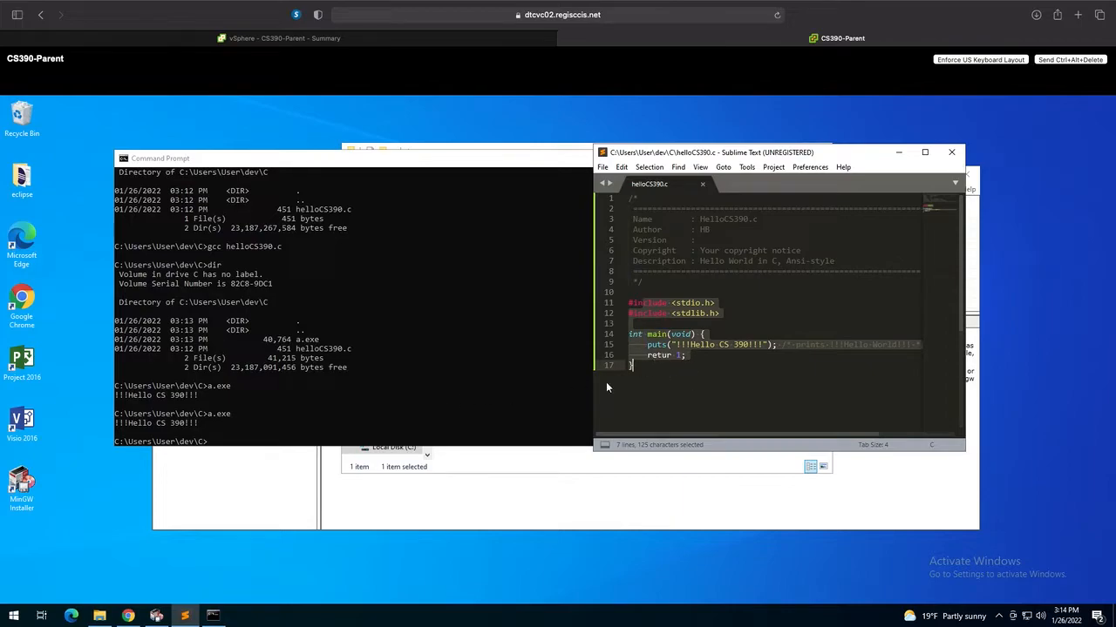
pyautogui.click(221, 447)
pyautogui.click(222, 447)
pyautogui.hotkey('alt', 'Tab')
pyautogui.click(222, 442)
pyautogui.press('Escape')
pyautogui.press('Up')
pyautogui.press('Up')
pyautogui.press('Up')
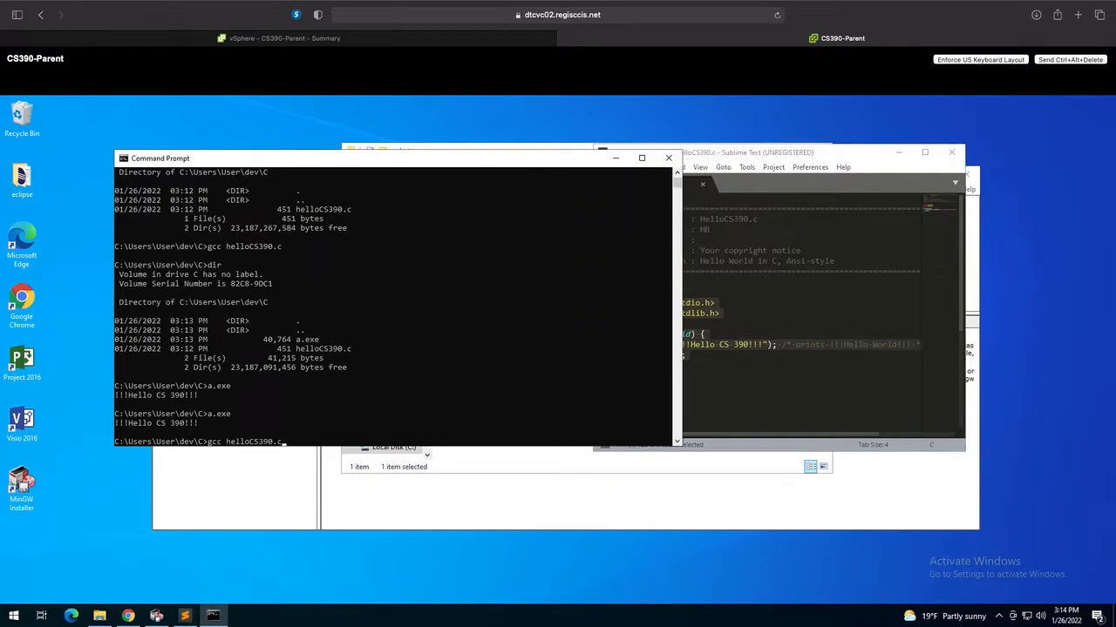
pyautogui.press('Return')
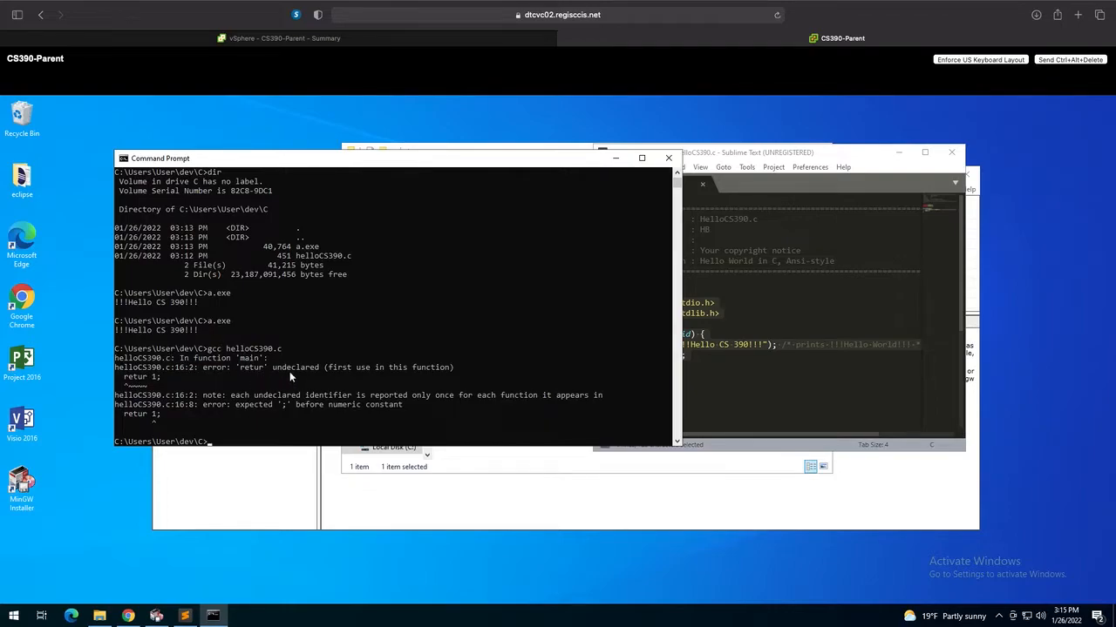
# Step: Correct retur to return on line 16 of helloCS390.c in Sublime Text and save the file
pyautogui.click(763, 386)
pyautogui.click(659, 354)
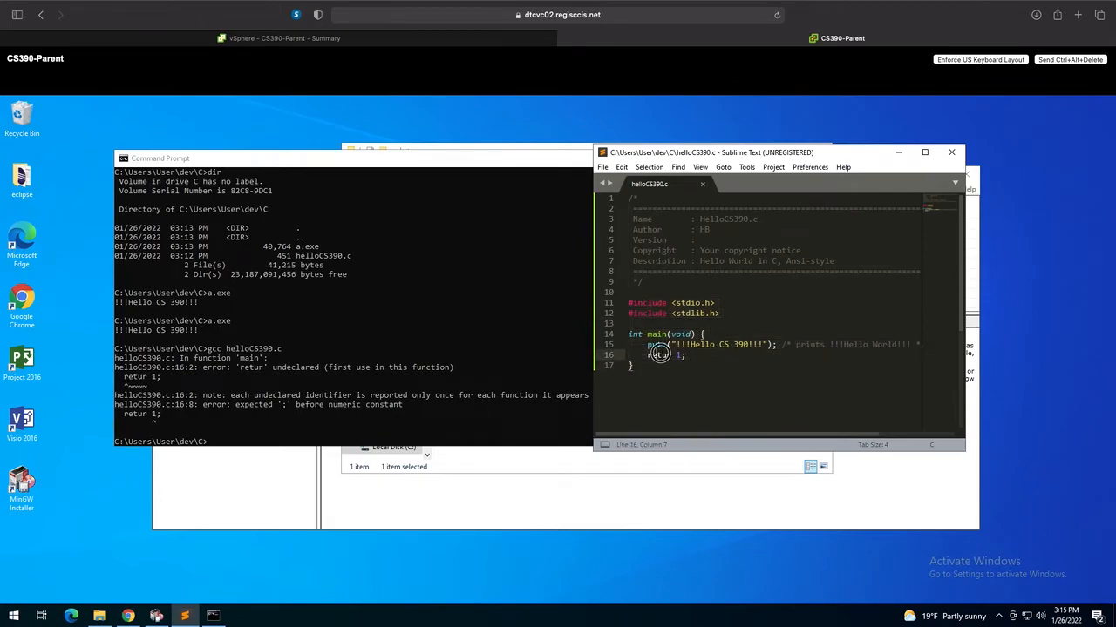
pyautogui.click(671, 355)
pyautogui.write('n')
pyautogui.hotkey('ctrl', 's')
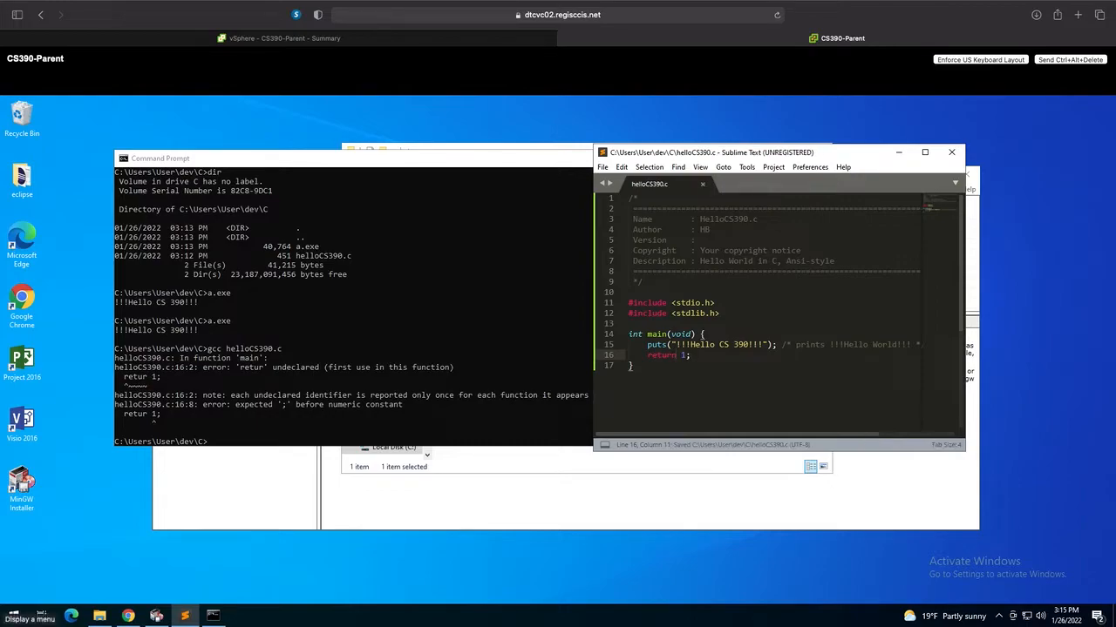
# Step: Clear the Command Prompt screen with cls and recompile the corrected source with gcc helloCS390.c
pyautogui.click(332, 443)
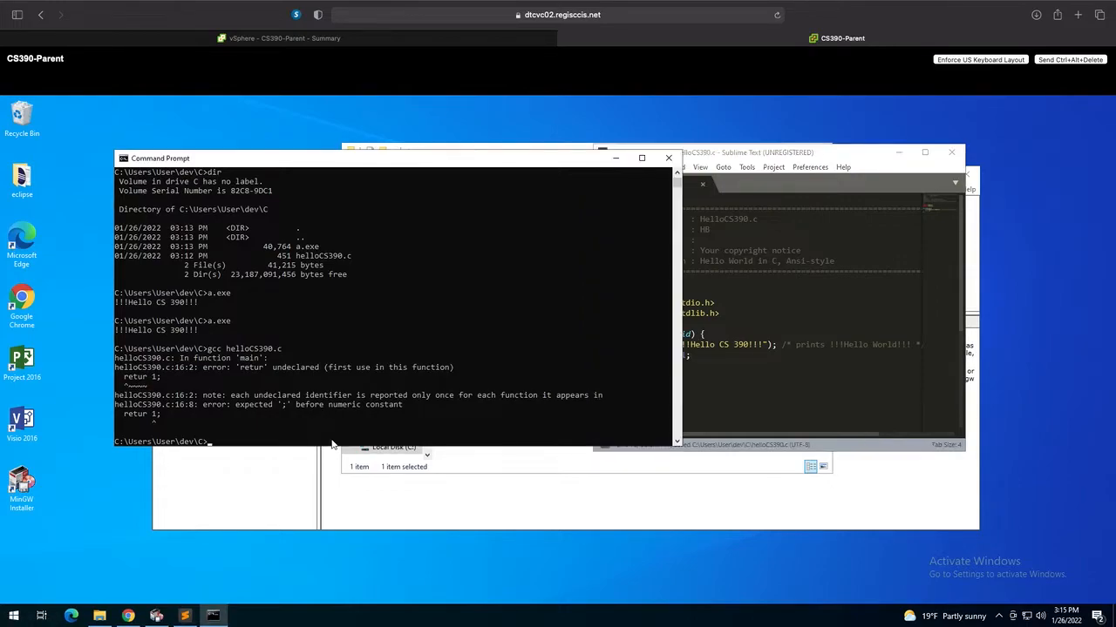
pyautogui.write('cls')
pyautogui.press('Return')
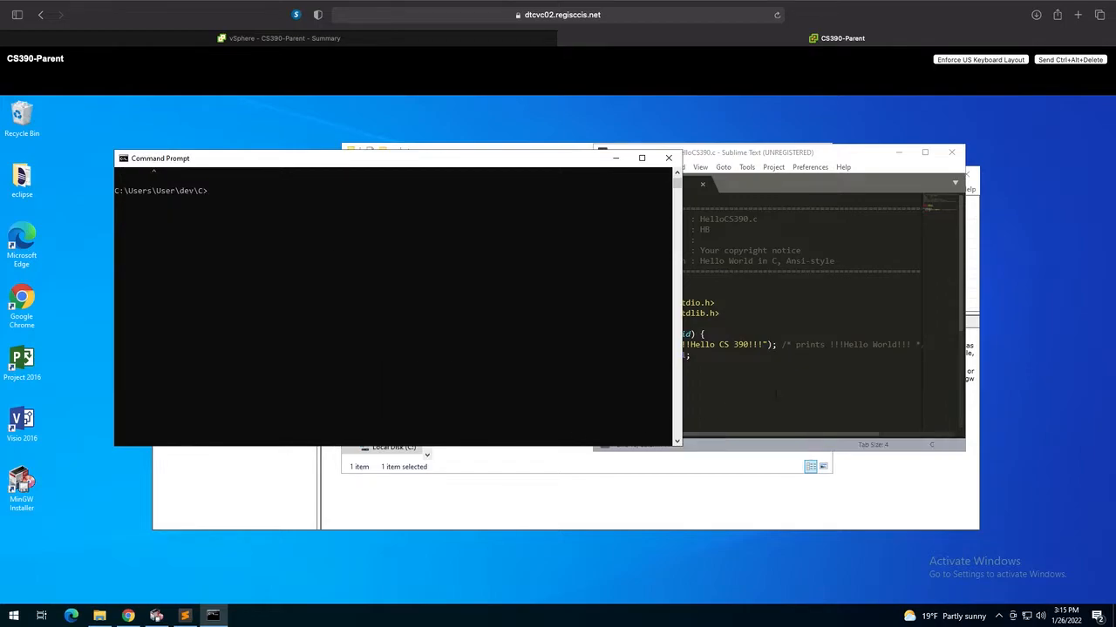
pyautogui.press('Up')
pyautogui.press('Up')
pyautogui.press('Down')
pyautogui.press('Up')
pyautogui.press('Return')
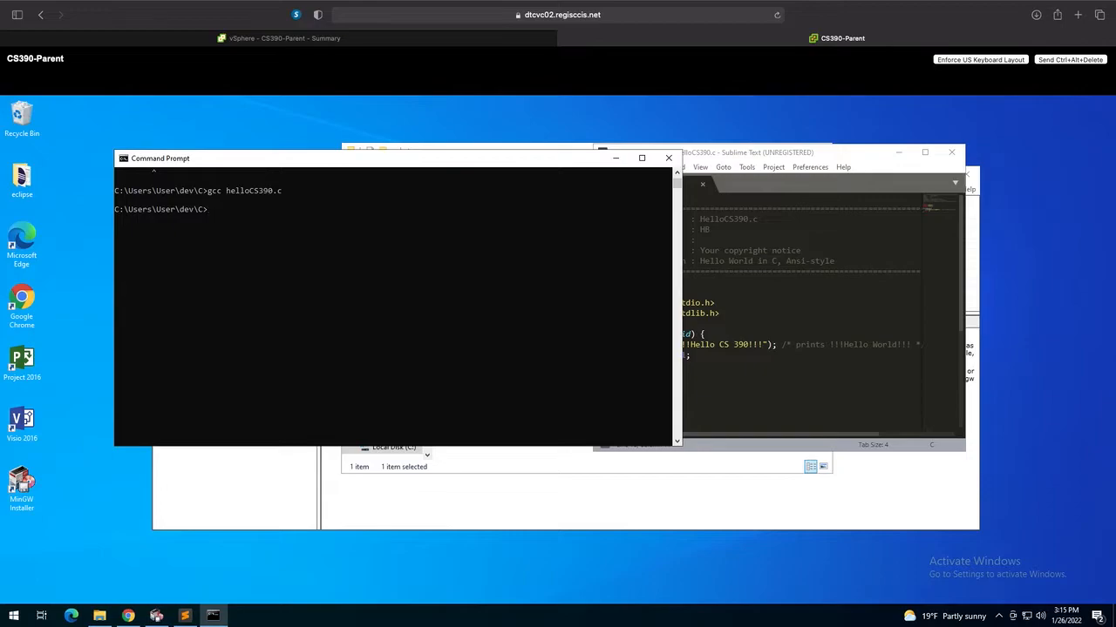
# Step: Run the newly compiled a.exe from the dev\C folder
pyautogui.write('dir')
pyautogui.press('BackSpace')
pyautogui.press('BackSpace')
pyautogui.press('BackSpace')
pyautogui.write('cd dev')
pyautogui.press('Down')
pyautogui.press('Down')
pyautogui.press('Down')
pyautogui.press('Down')
pyautogui.press('Up')
pyautogui.press('Return')
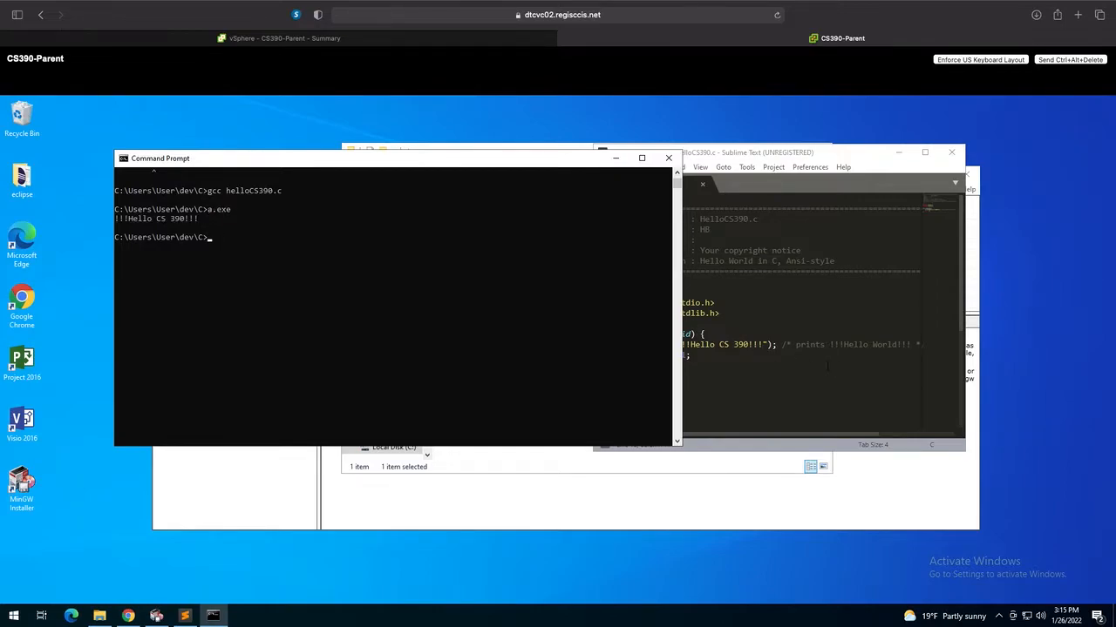
# Step: Change the puts message on line 15 of helloCS390.c to "!!!Hello World!!!" and save the file
pyautogui.click(827, 366)
pyautogui.click(749, 358)
pyautogui.hotkey('ctrl', 's')
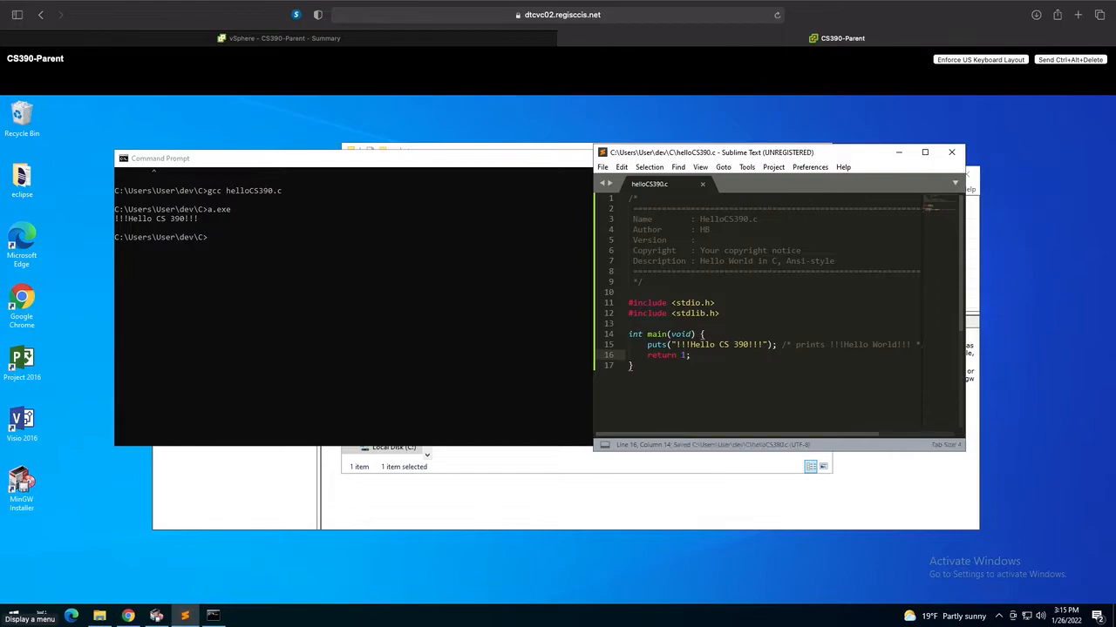
pyautogui.click(723, 344)
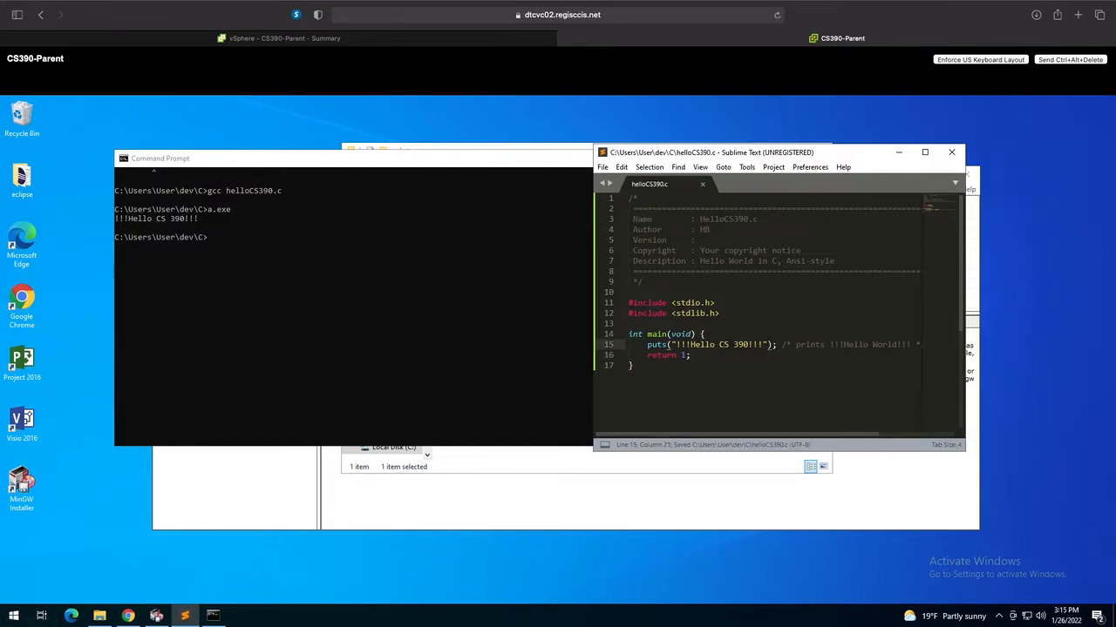
pyautogui.moveTo(719, 344); pyautogui.dragTo(751, 344)
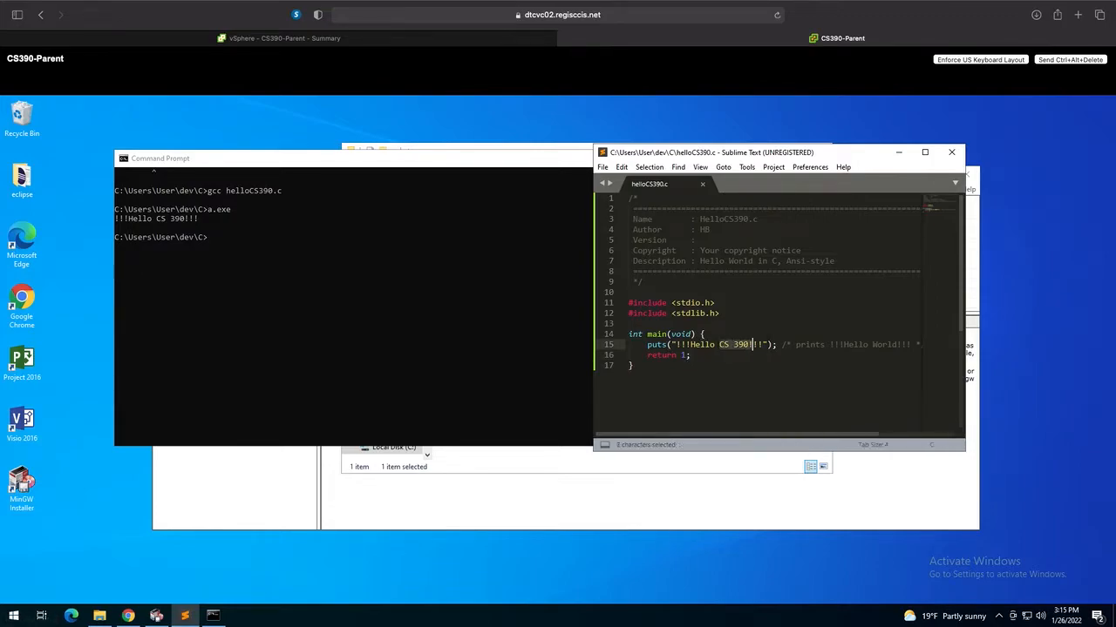
pyautogui.write('World')
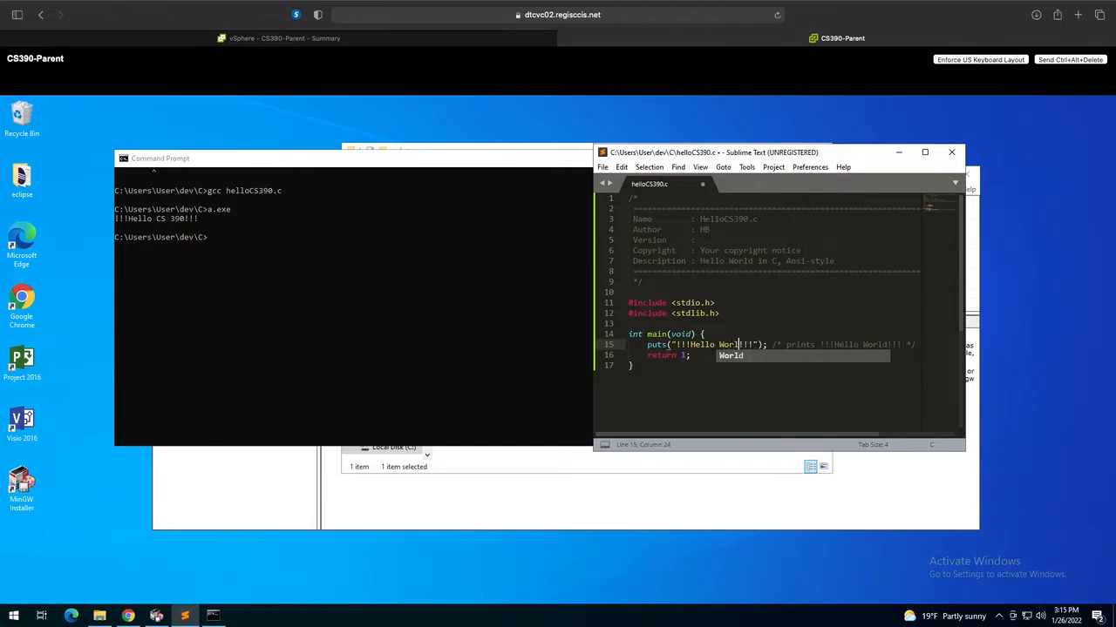
pyautogui.hotkey('ctrl', 's')
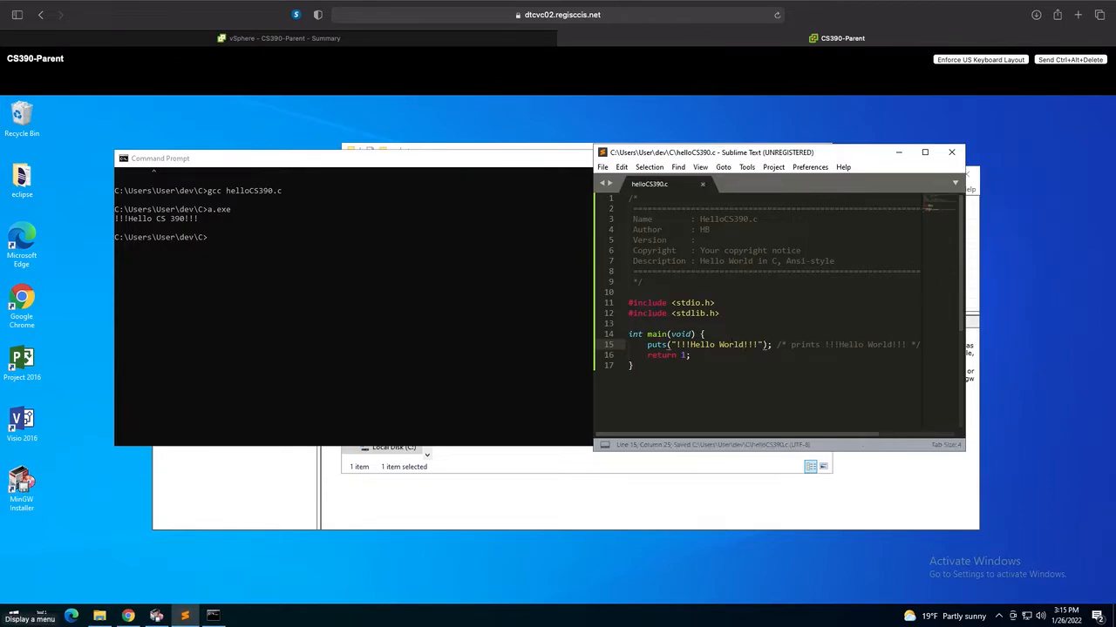
pyautogui.click(760, 376)
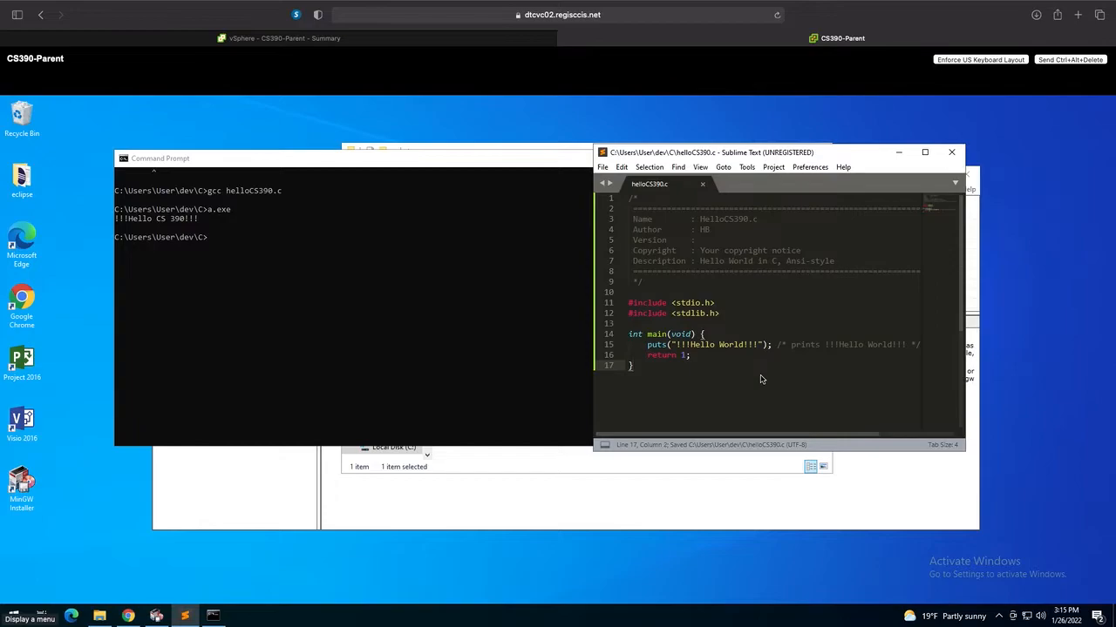
# Step: Run the existing a.exe in Command Prompt without recompiling the changed message
pyautogui.click(270, 255)
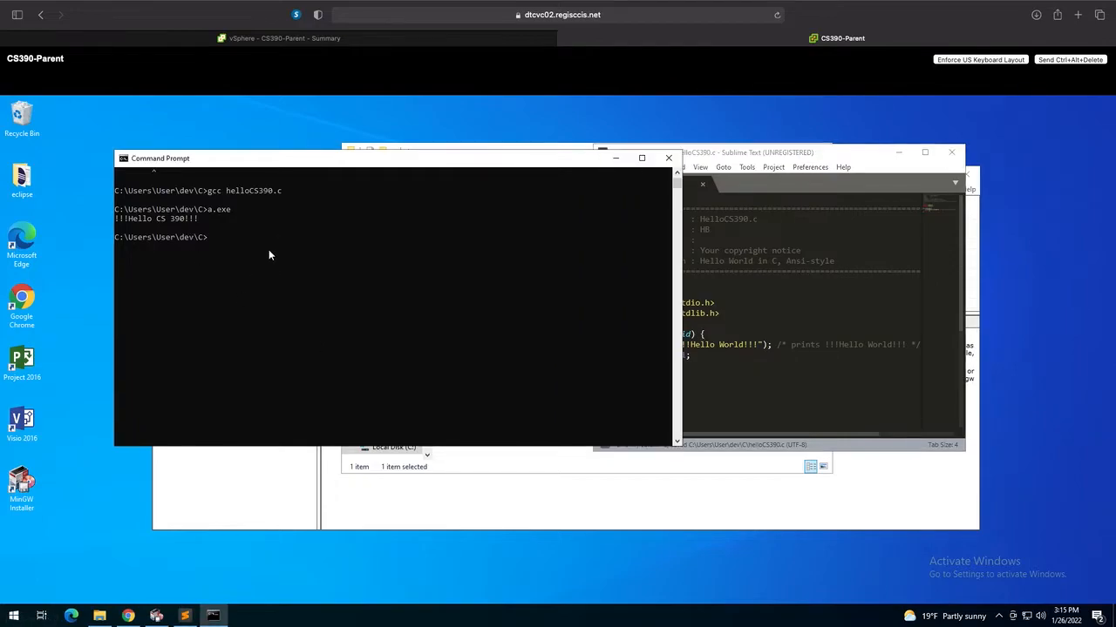
pyautogui.click(233, 242)
pyautogui.press('Up')
pyautogui.press('Return')
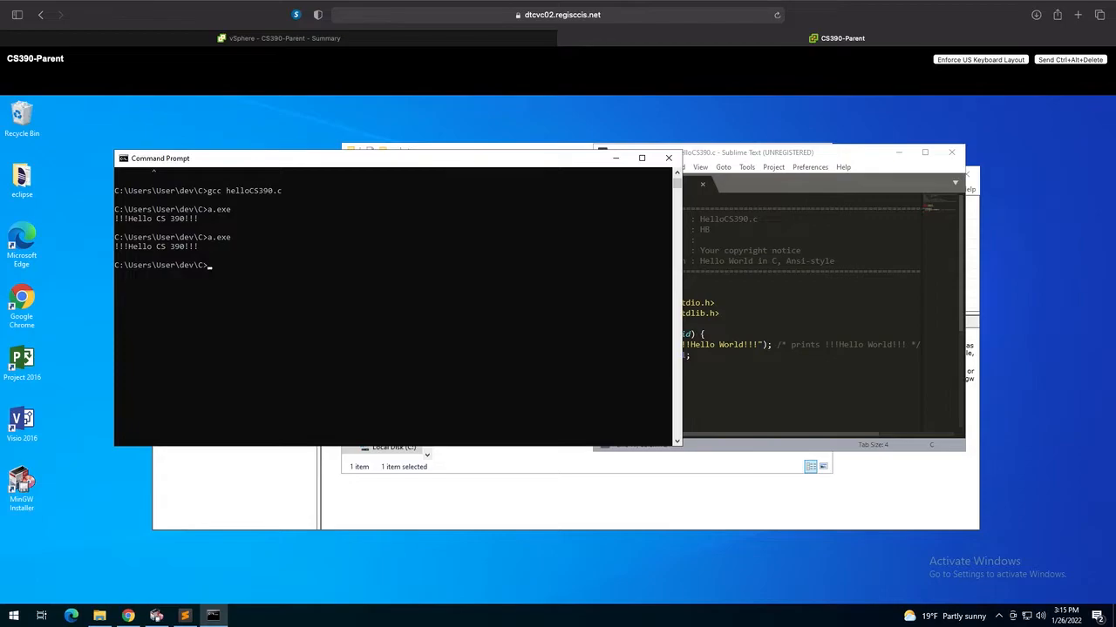
# Step: Recompile the source containing the new message with gcc helloCS390.c
pyautogui.press('Up')
pyautogui.press('Up')
pyautogui.press('Return')
# Step: Run the rebuilt a.exe to print the updated message
pyautogui.press('Up')
pyautogui.press('Escape')
pyautogui.write('dir')
pyautogui.press('BackSpace')
pyautogui.press('BackSpace')
pyautogui.press('BackSpace')
pyautogui.write('cd dev')
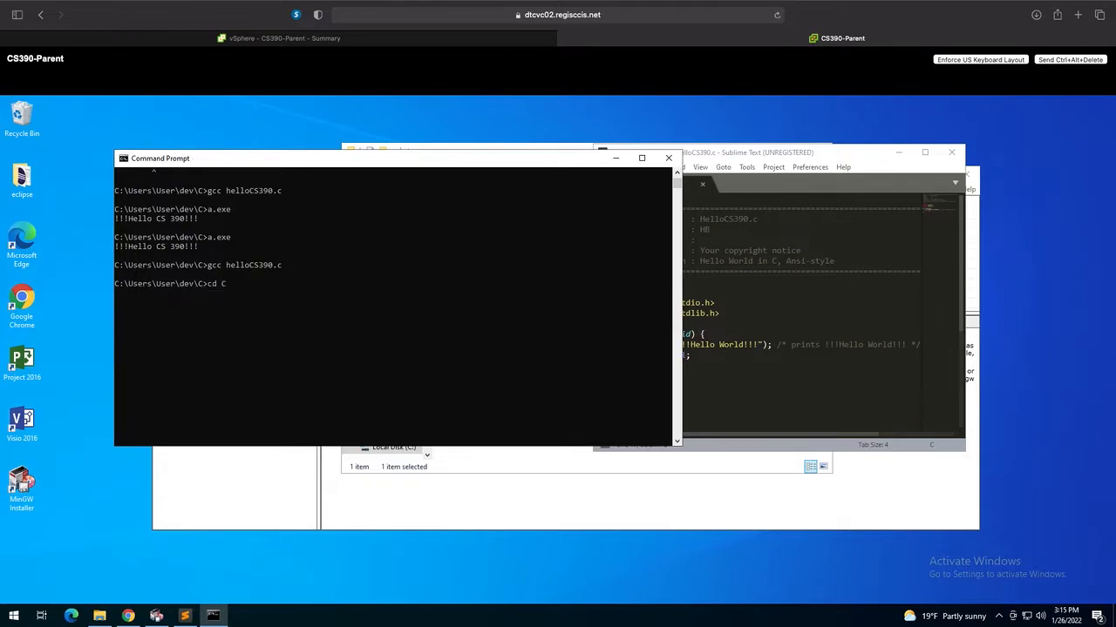
pyautogui.press('Down')
pyautogui.press('Down')
pyautogui.press('Down')
pyautogui.press('Down')
pyautogui.press('Return')
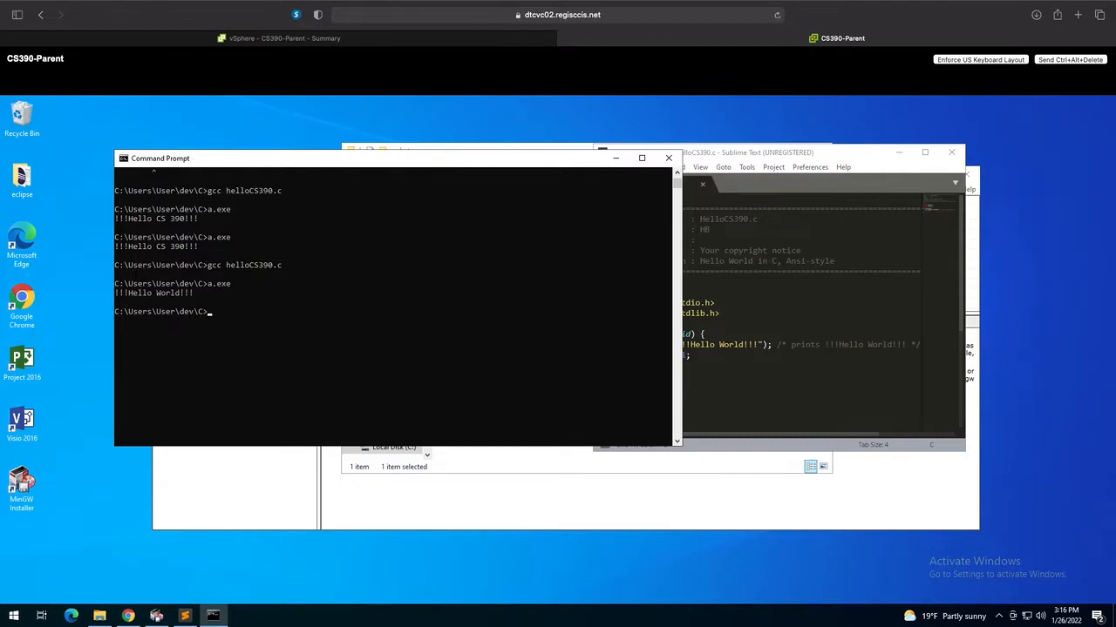
# Step: Review the earlier gcc errors, recompiles and program outputs in the Command Prompt history
pyautogui.scroll(10, 256, 274)
pyautogui.scroll(-15, 309, 308)
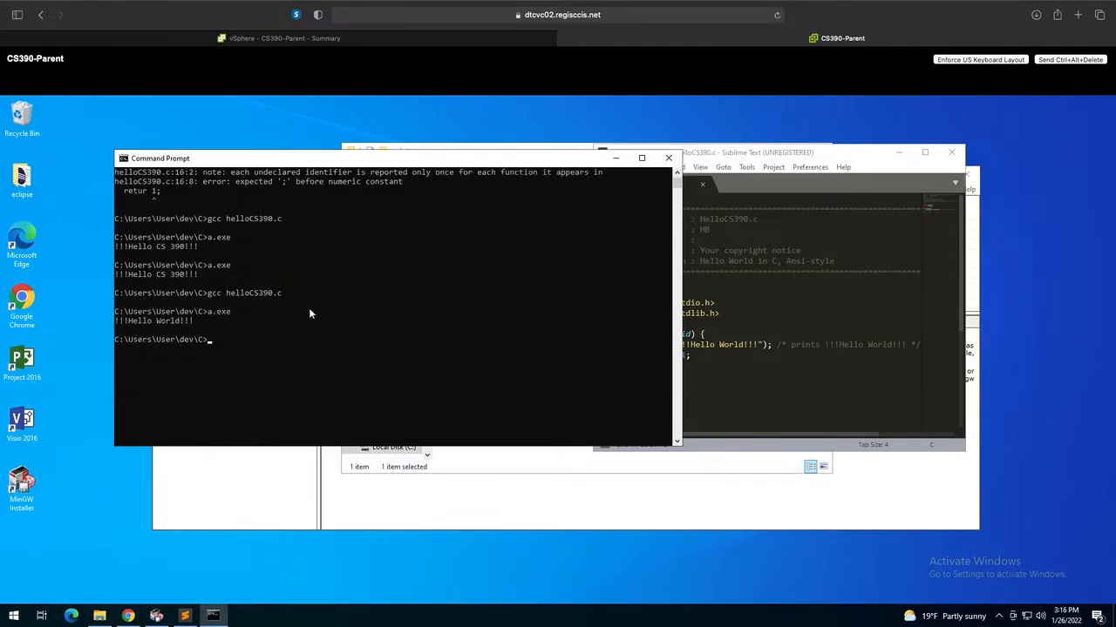
pyautogui.scroll(10, 309, 308)
pyautogui.scroll(-10, 309, 307)
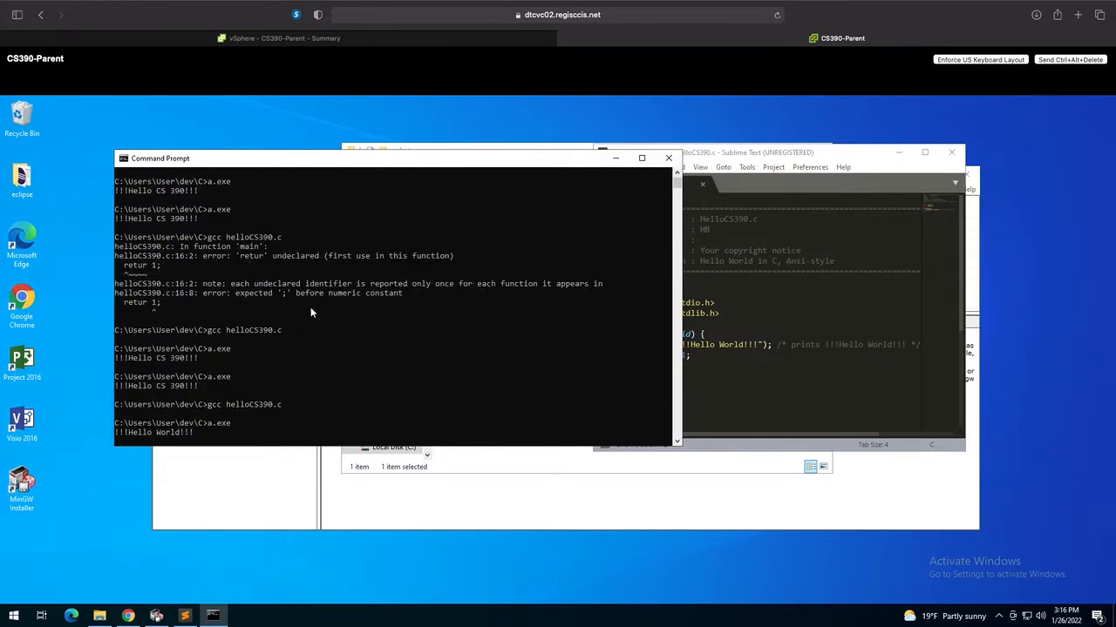
pyautogui.scroll(10, 309, 308)
pyautogui.scroll(-10, 309, 307)
pyautogui.scroll(1, 309, 308)
pyautogui.scroll(3, 310, 308)
# Step: Shorten return to retur on line 16 of helloCS390.c in Sublime Text
pyautogui.click(682, 373)
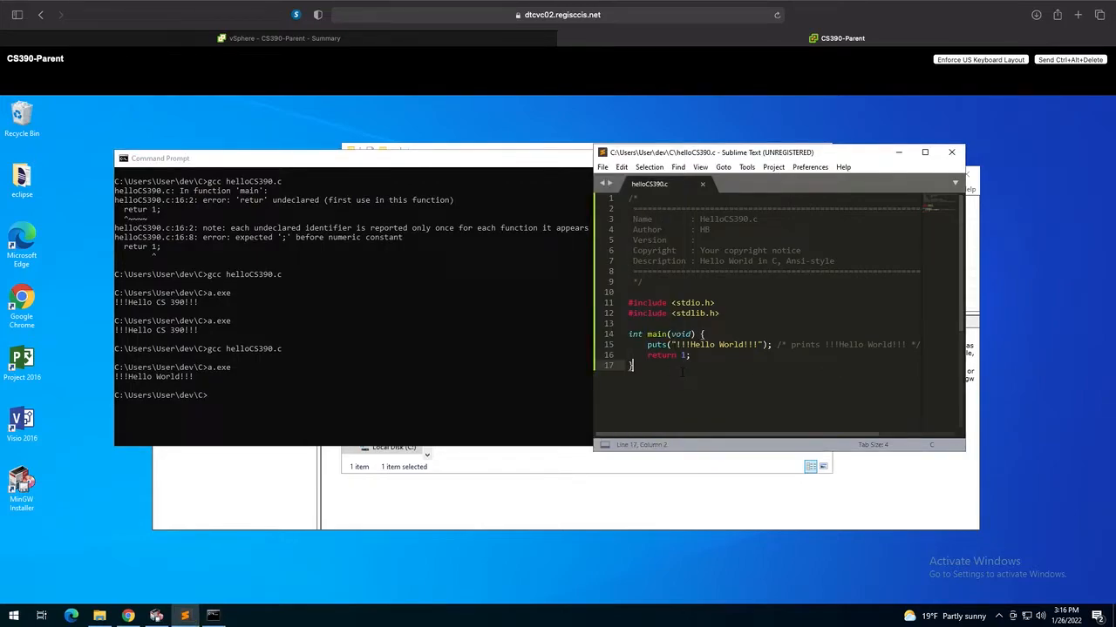
pyautogui.press('Up')
pyautogui.press('Right')
pyautogui.press('Right')
pyautogui.press('Right')
pyautogui.press('Right')
pyautogui.press('Right')
pyautogui.press('Right')
pyautogui.press('Right')
pyautogui.press('Up')
pyautogui.press('Down')
pyautogui.press('BackSpace')
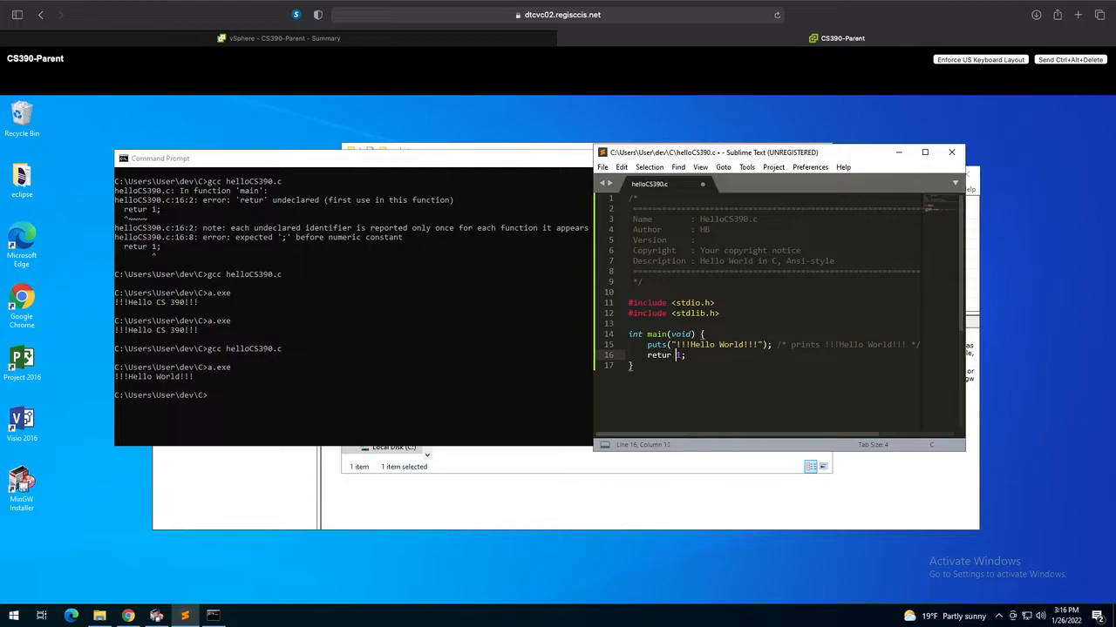
# Step: Restore return on line 16, save helloCS390.c and decline the licence purchase offer
pyautogui.click(671, 355)
pyautogui.write('n')
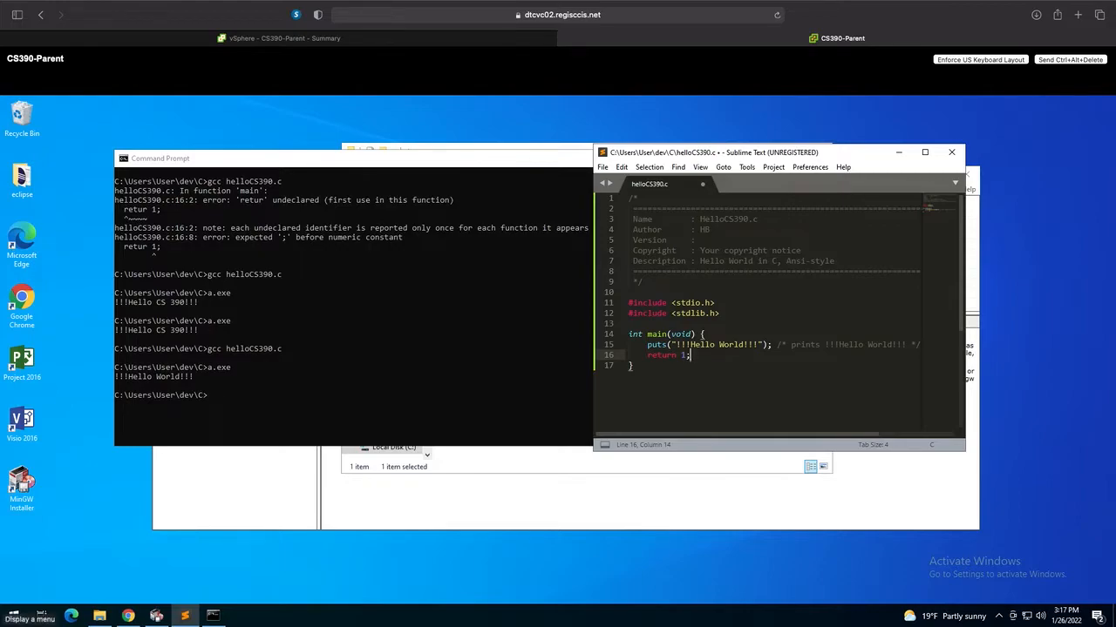
pyautogui.hotkey('ctrl', 's')
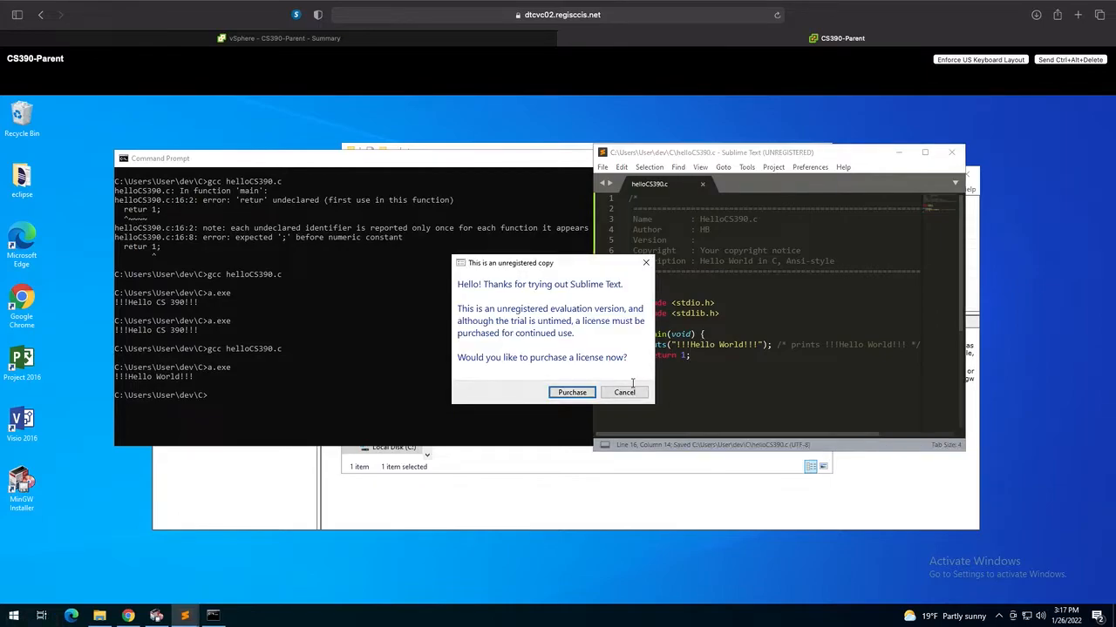
pyautogui.click(624, 392)
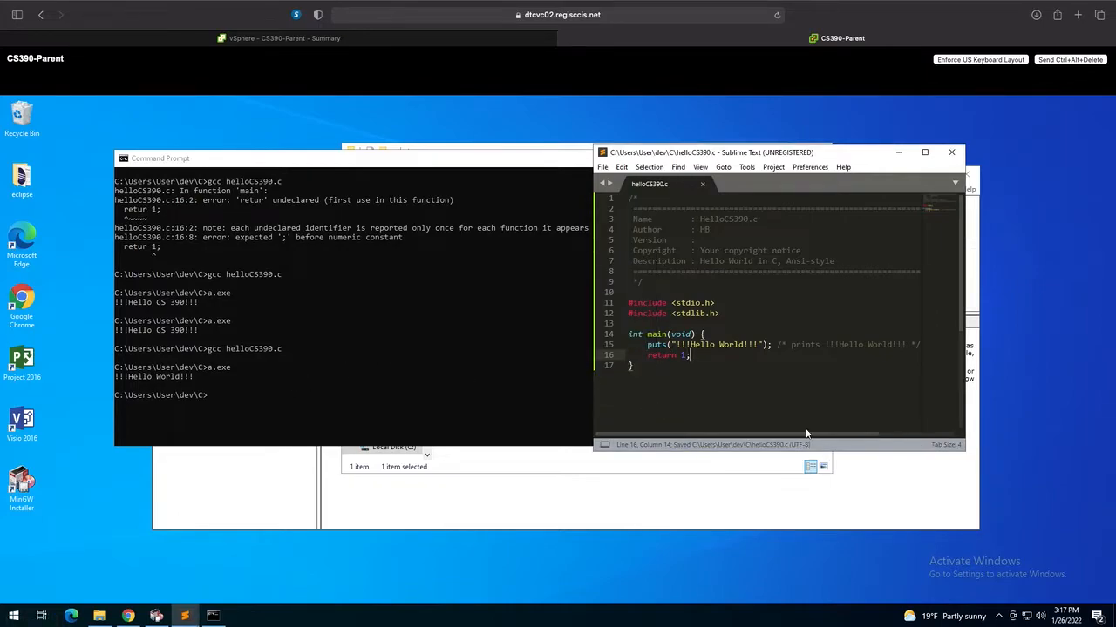
pyautogui.click(307, 382)
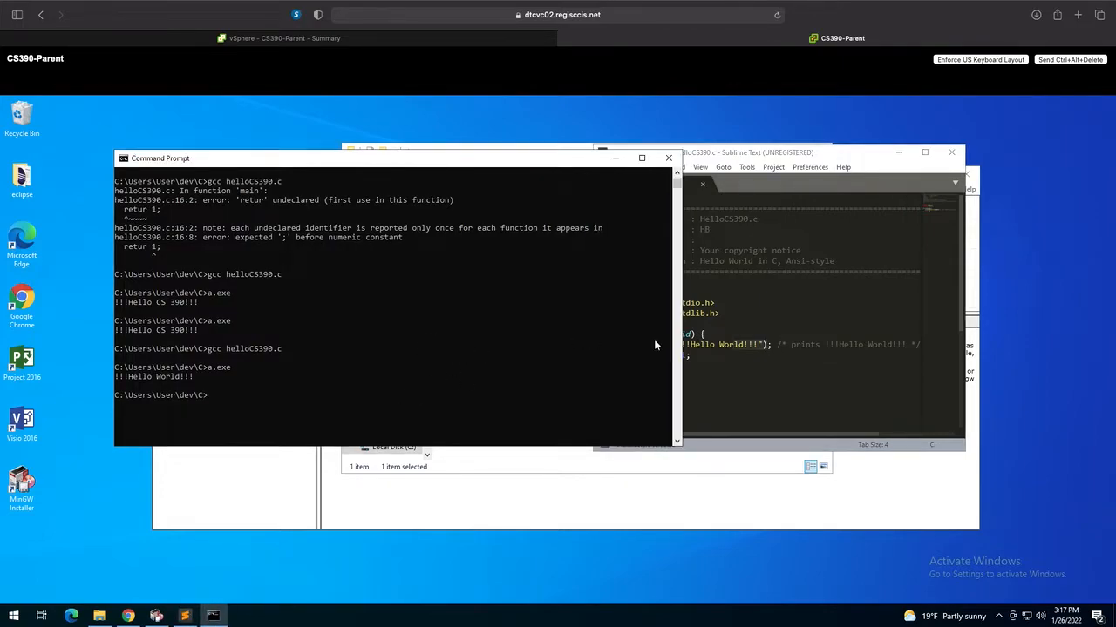
pyautogui.click(729, 346)
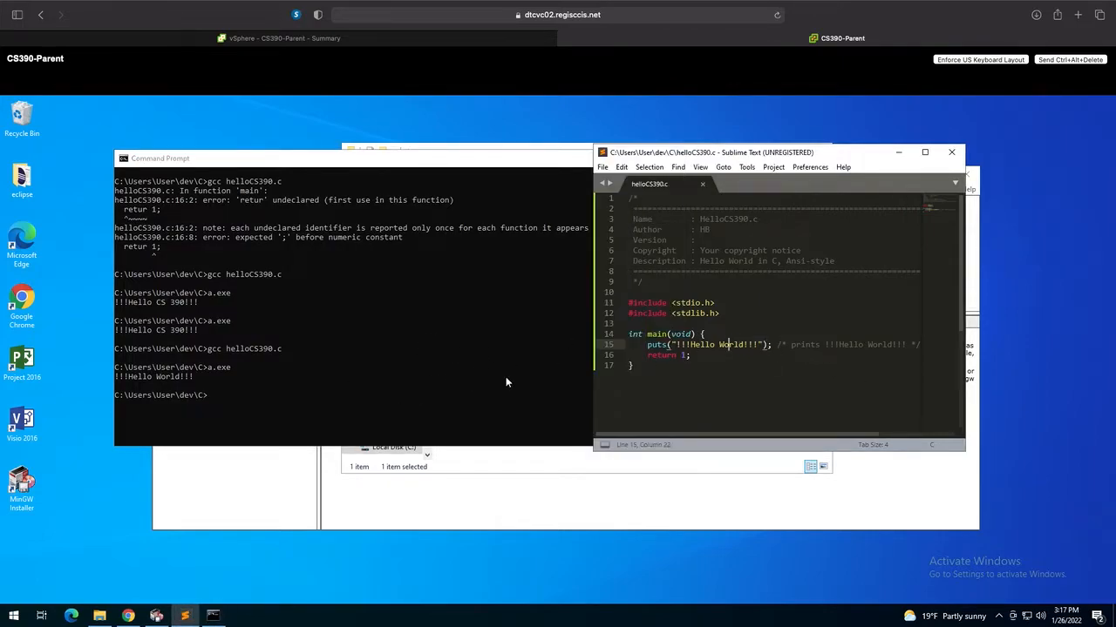
pyautogui.click(657, 366)
pyautogui.hotkey('ctrl', 's')
# Step: Switch to Chrome with the MinGW installation guide and move its window clear of the Command Prompt output
pyautogui.click(128, 616)
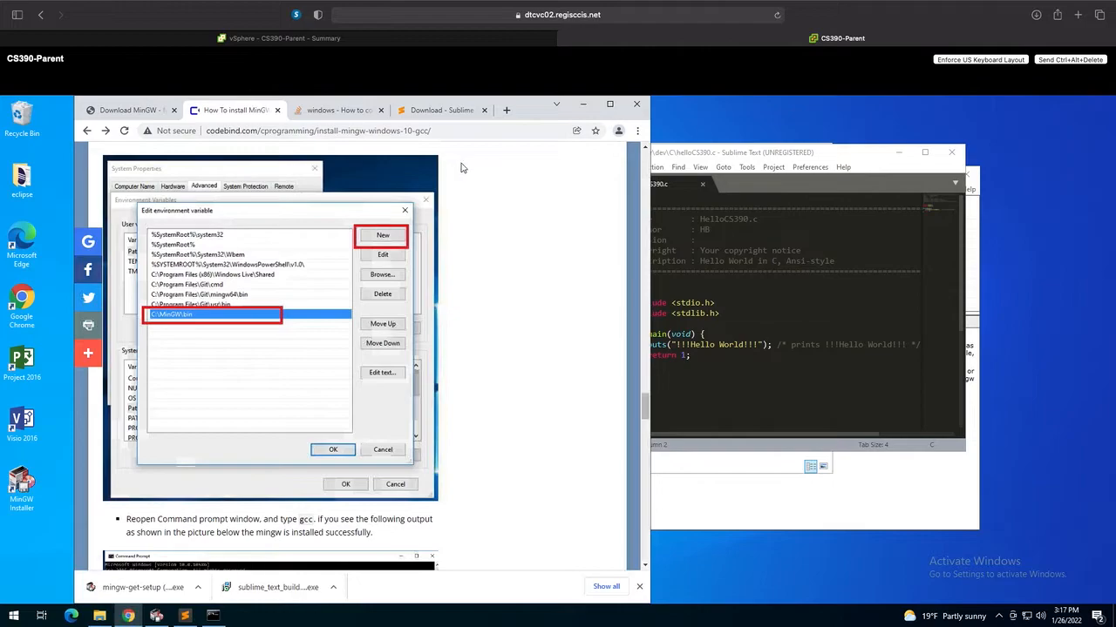
pyautogui.click(649, 452)
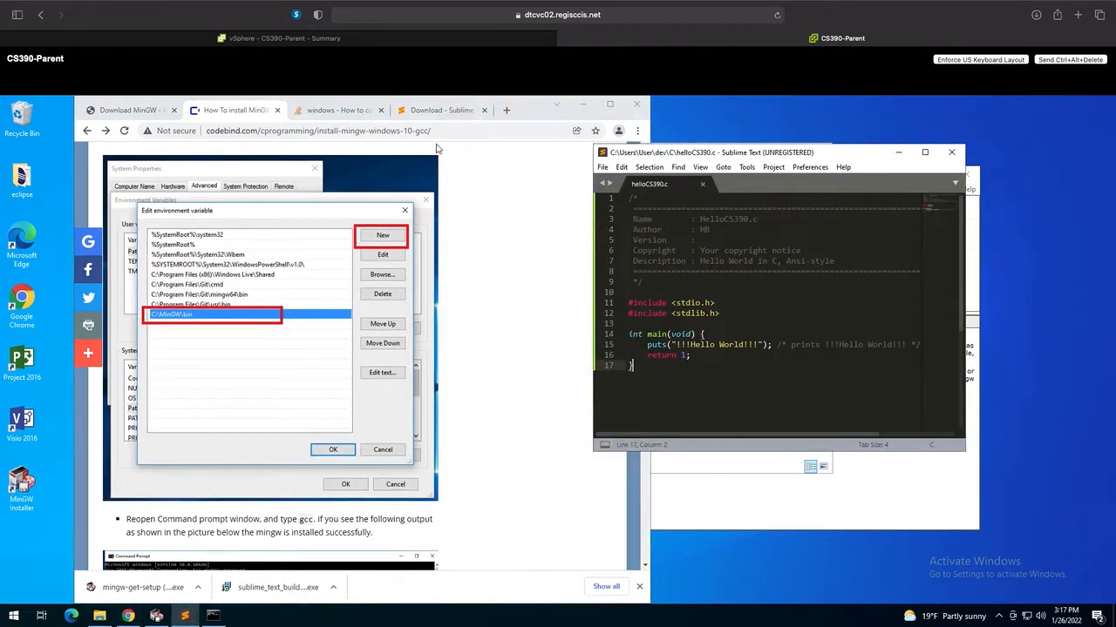
pyautogui.moveTo(540, 110); pyautogui.dragTo(823, 122)
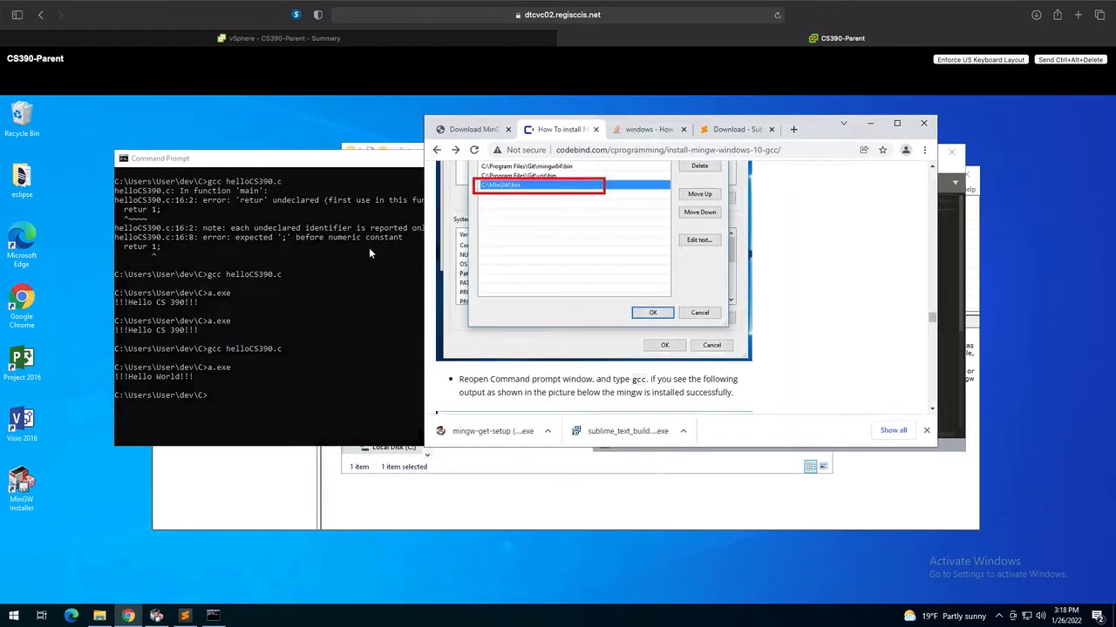
# Step: Bring the File Explorer, Command Prompt and Sublime Text windows in front of Chrome, with Sublime Text foremost
pyautogui.click(509, 466)
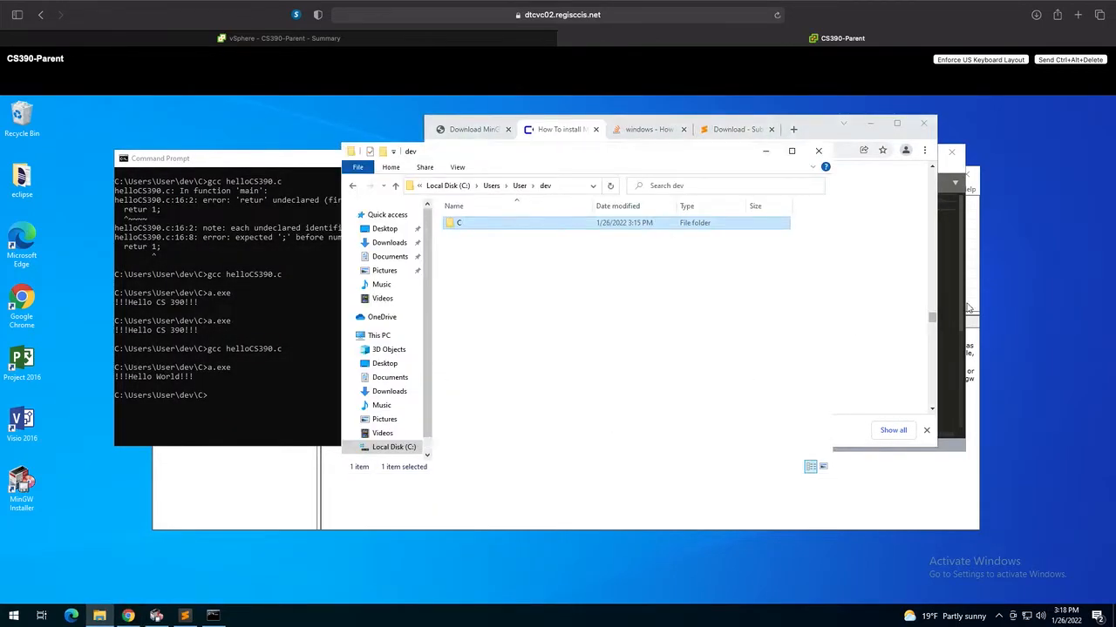
pyautogui.click(945, 206)
pyautogui.scroll(2, 777, 277)
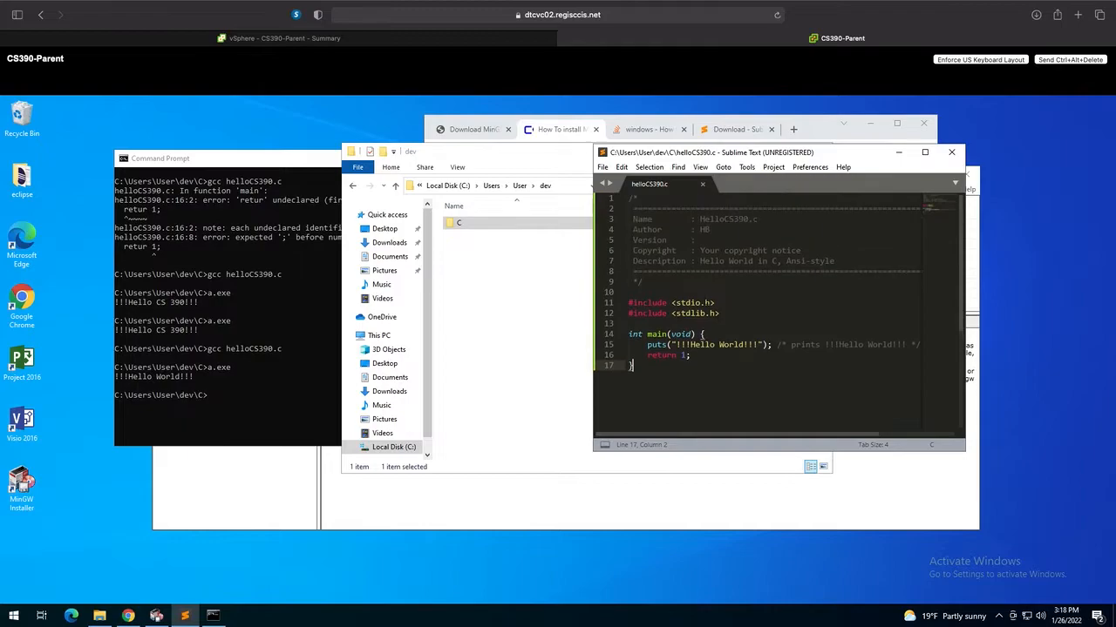
pyautogui.click(294, 333)
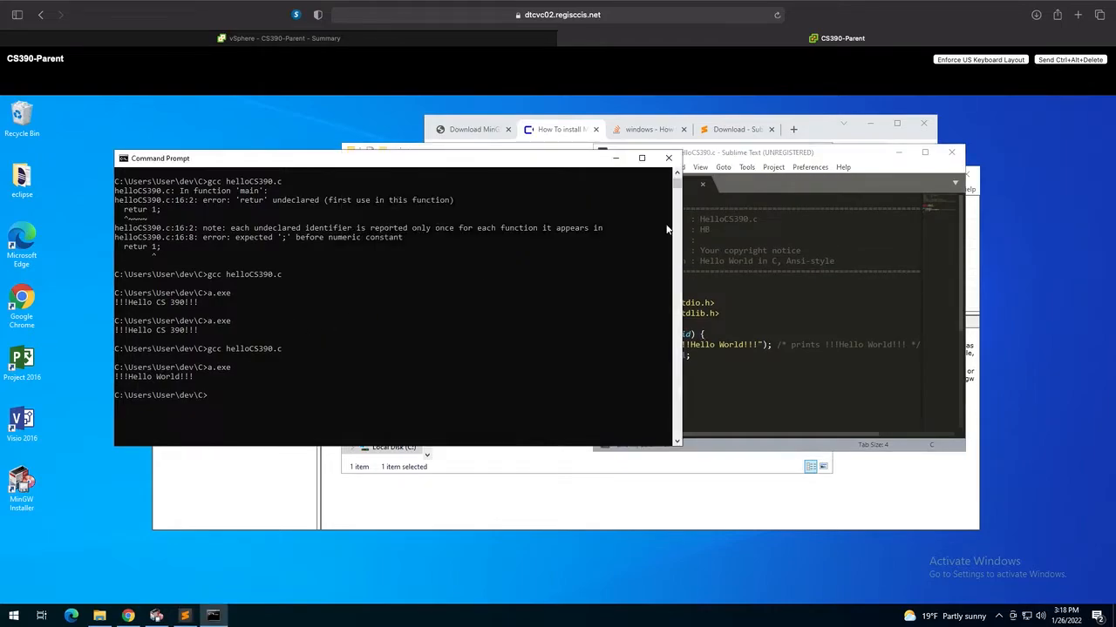
pyautogui.click(771, 289)
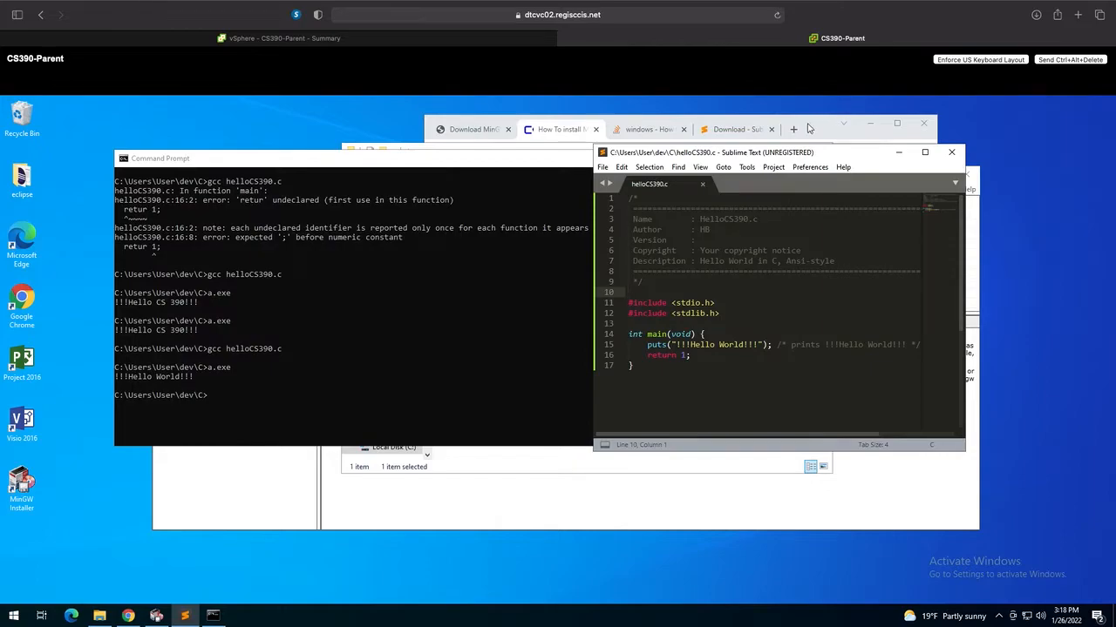
# Step: Search Google for "eclipse CDT IDE C C++" in a new Chrome tab
pyautogui.click(809, 128)
pyautogui.click(793, 129)
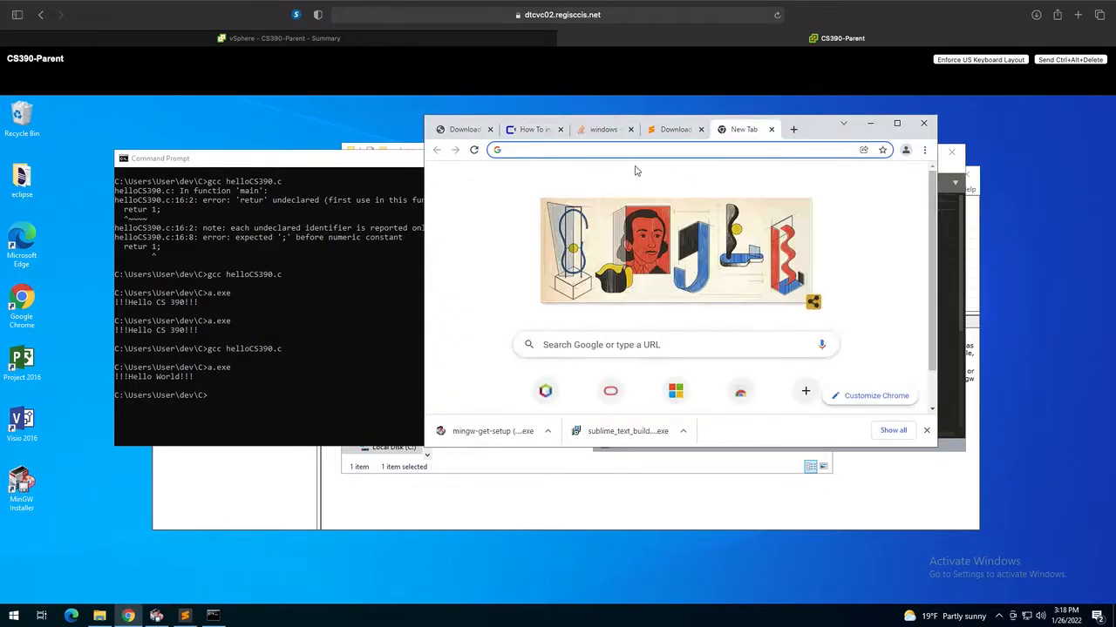
pyautogui.write('e')
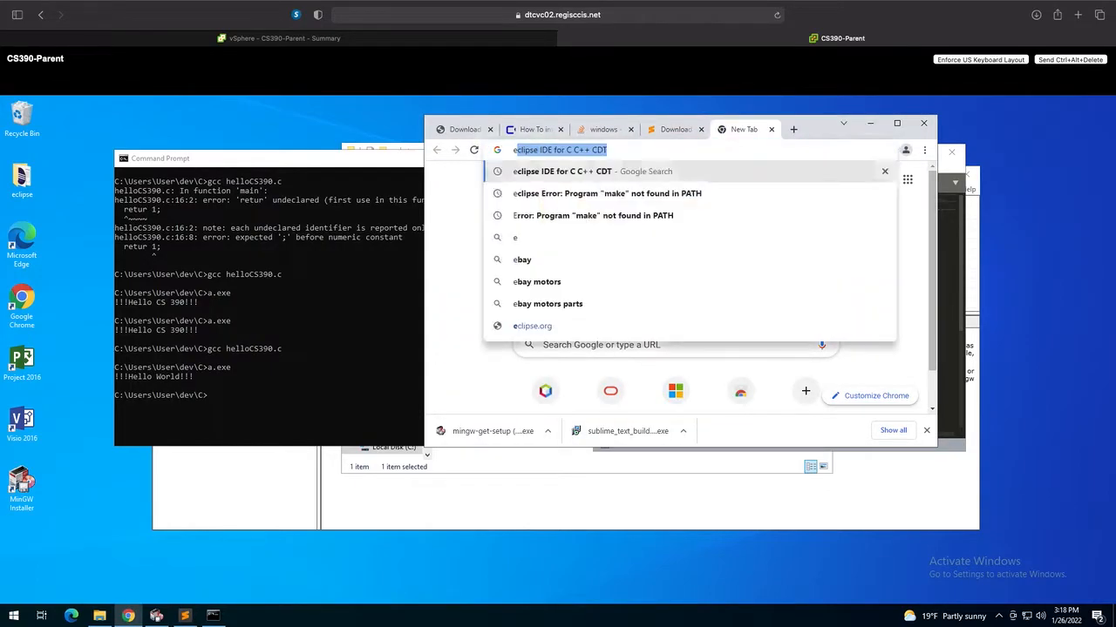
pyautogui.write('clipse')
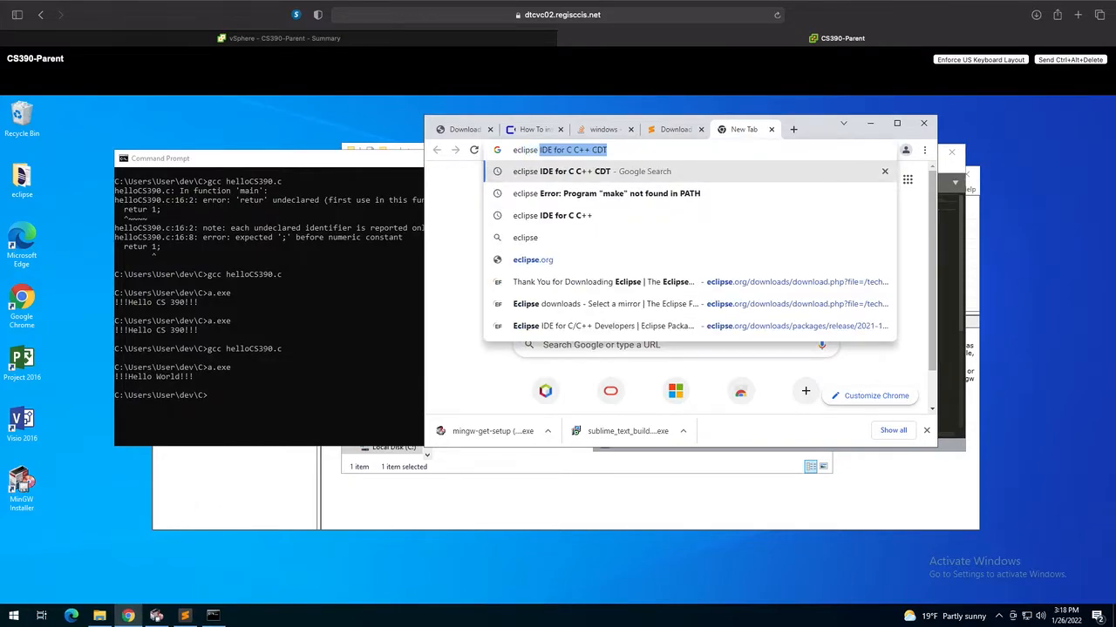
pyautogui.write(' CDT')
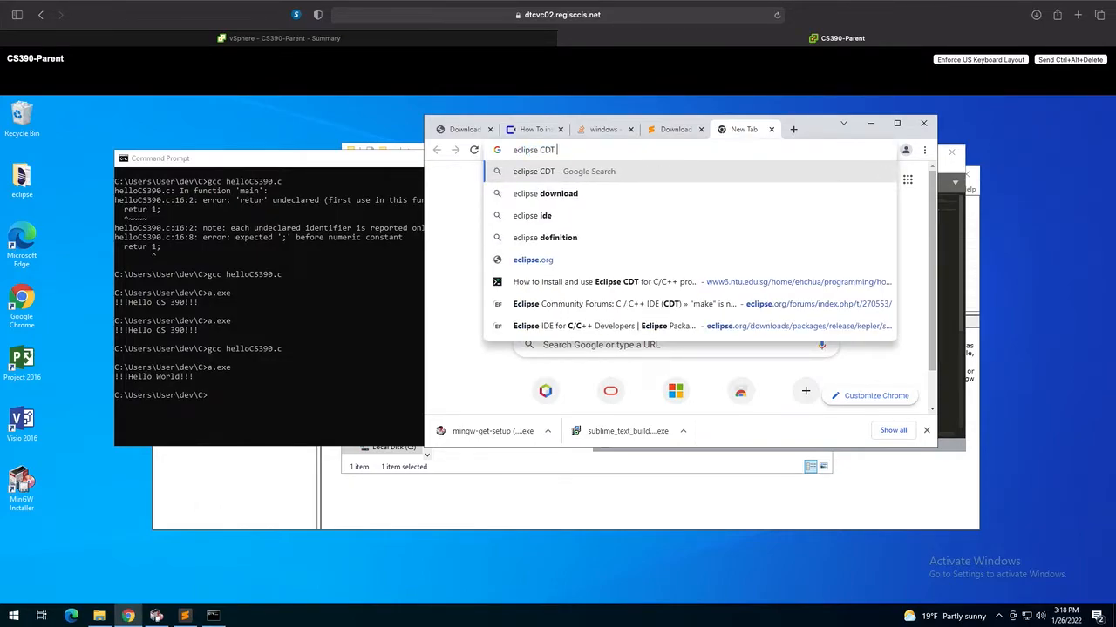
pyautogui.write(' IDE')
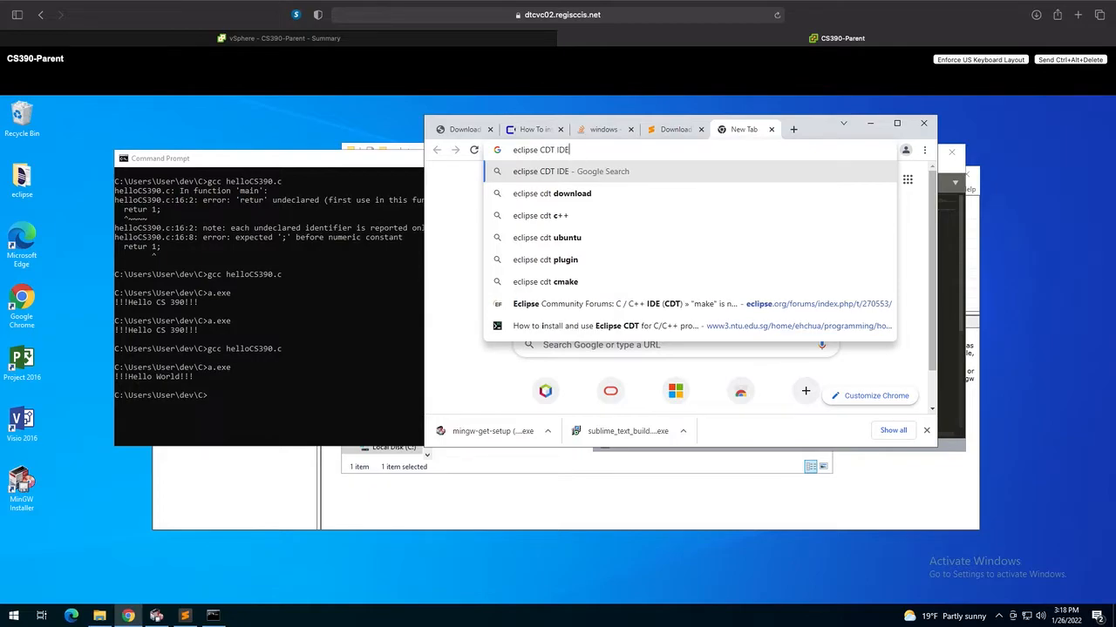
pyautogui.write(' C C++')
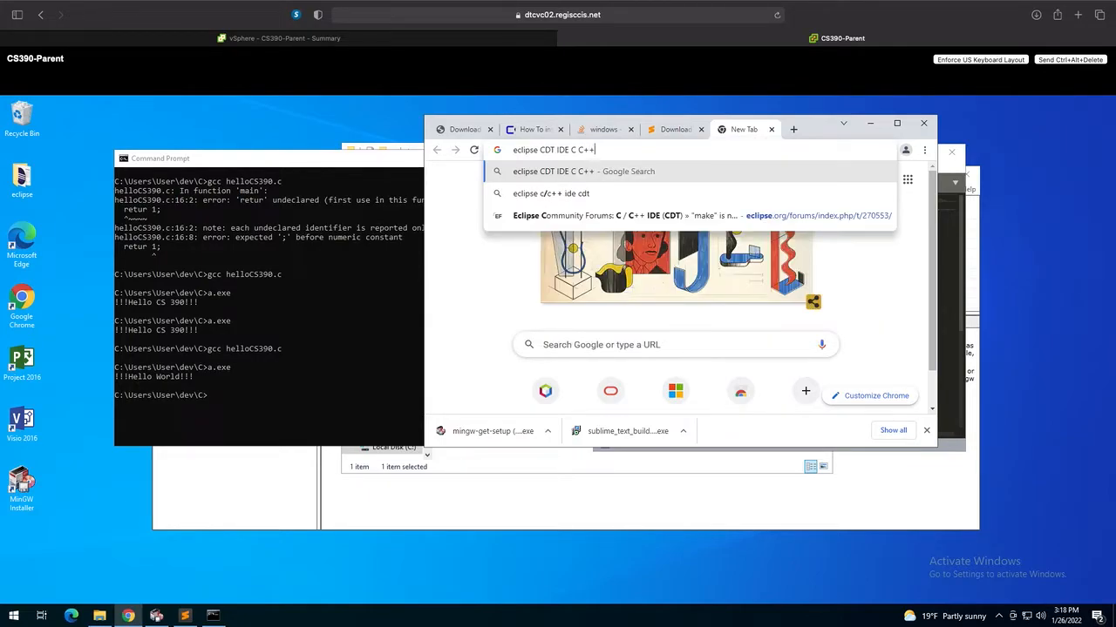
pyautogui.press('Return')
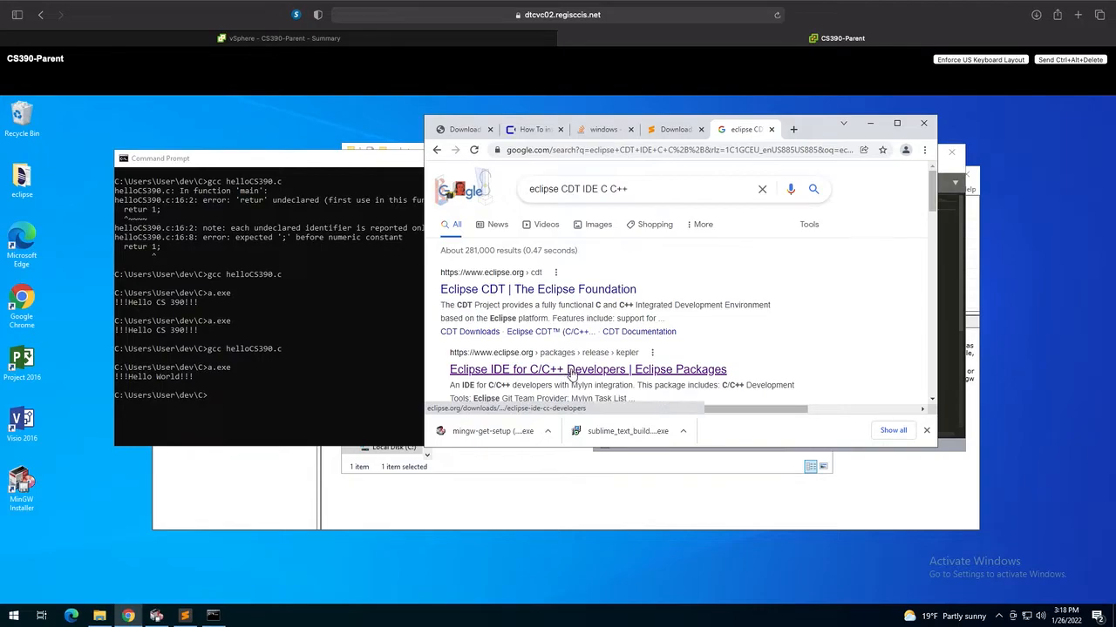
# Step: Open the Eclipse IDE for C/C++ Developers search result, follow its link to the newer package and maximize the browser window
pyautogui.click(562, 371)
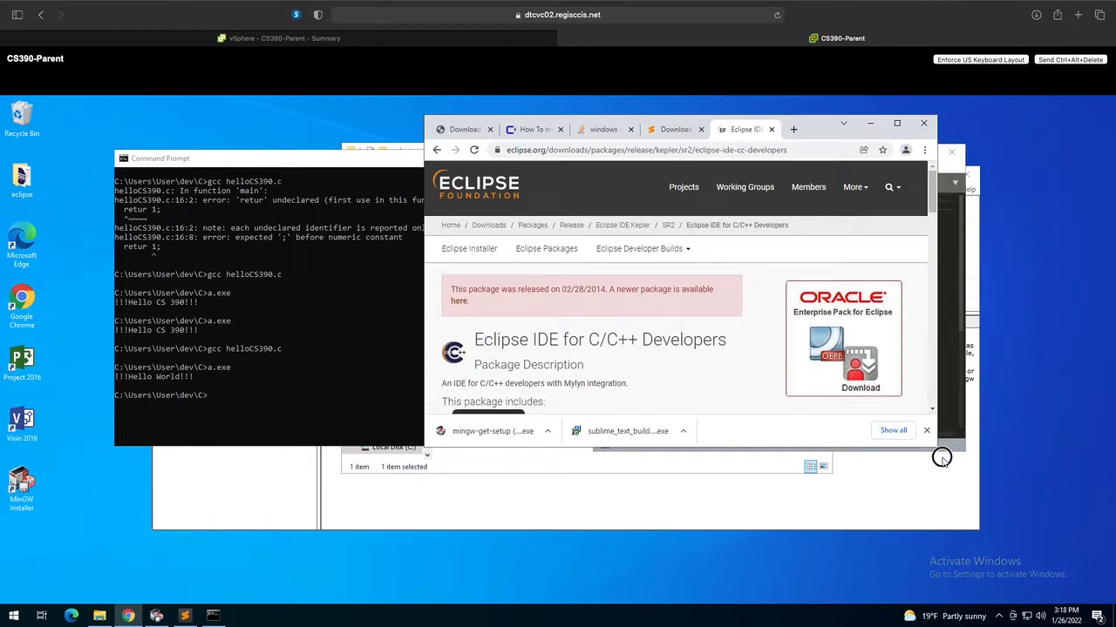
pyautogui.click(458, 301)
pyautogui.scroll(-1, 460, 306)
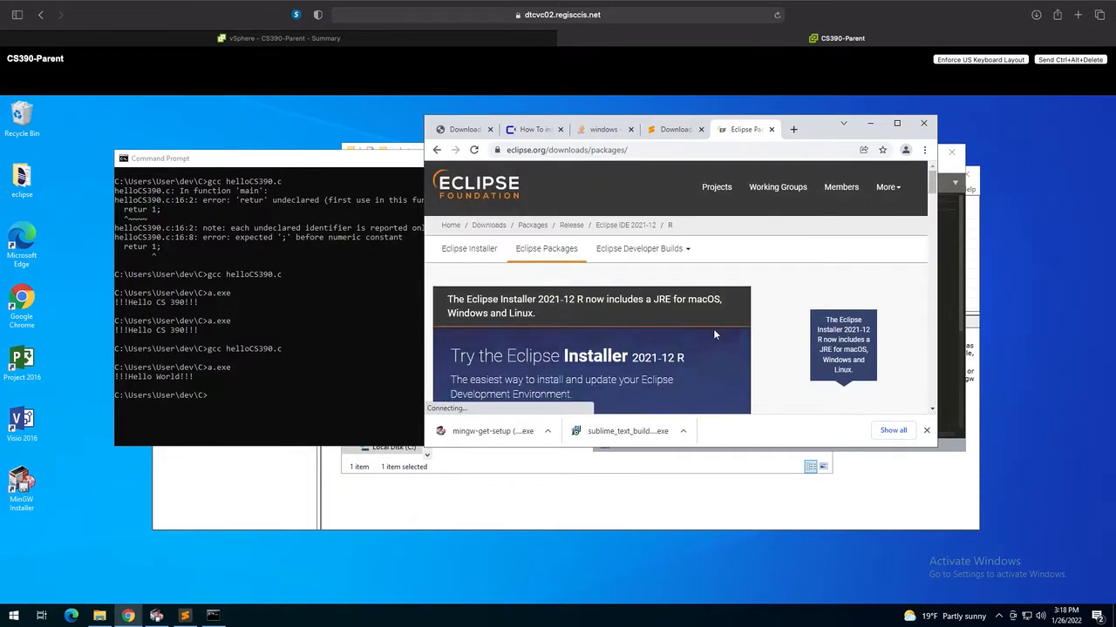
pyautogui.click(897, 124)
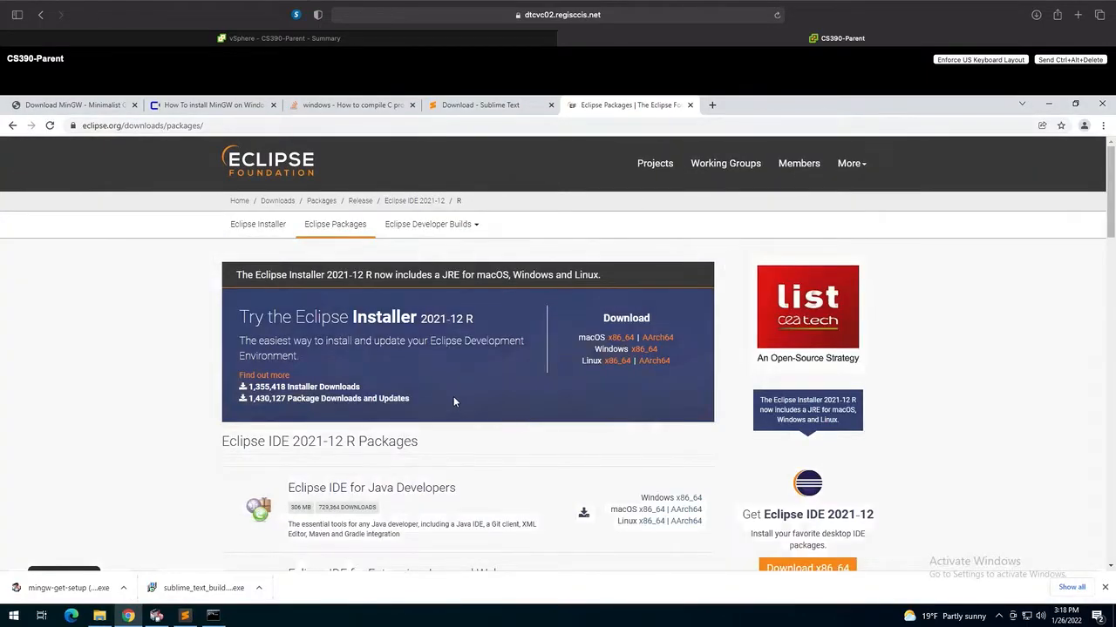
# Step: Download the Windows x86_64 build of Eclipse IDE for C/C++ Developers from the Eclipse IDE 2021-12 R packages list
pyautogui.scroll(-15, 453, 402)
pyautogui.scroll(15, 898, 287)
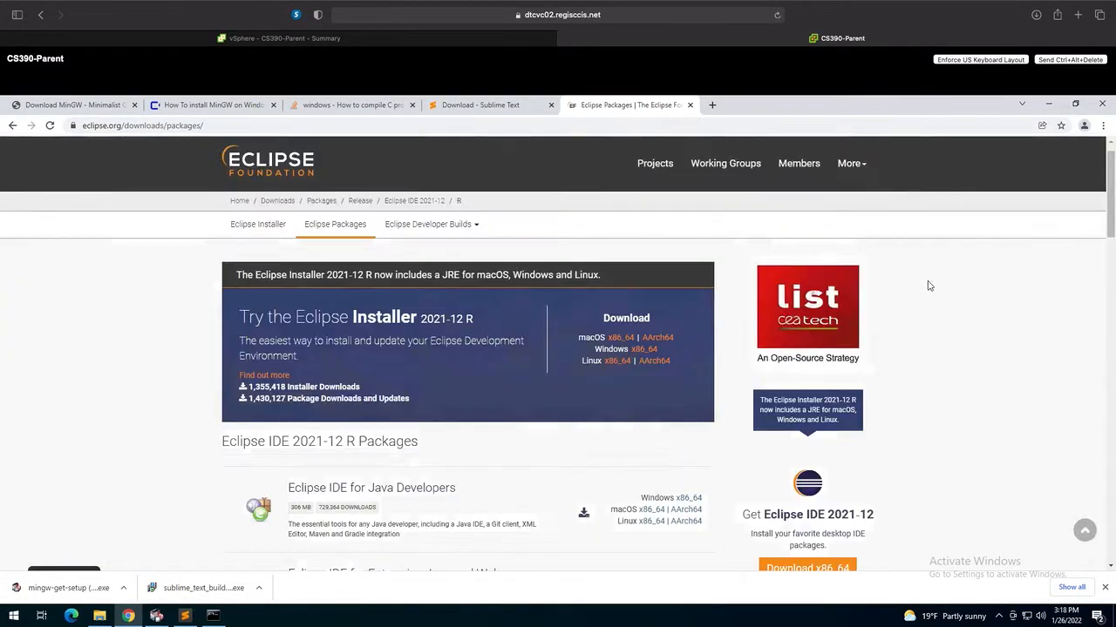
pyautogui.moveTo(1108, 186); pyautogui.dragTo(1105, 241)
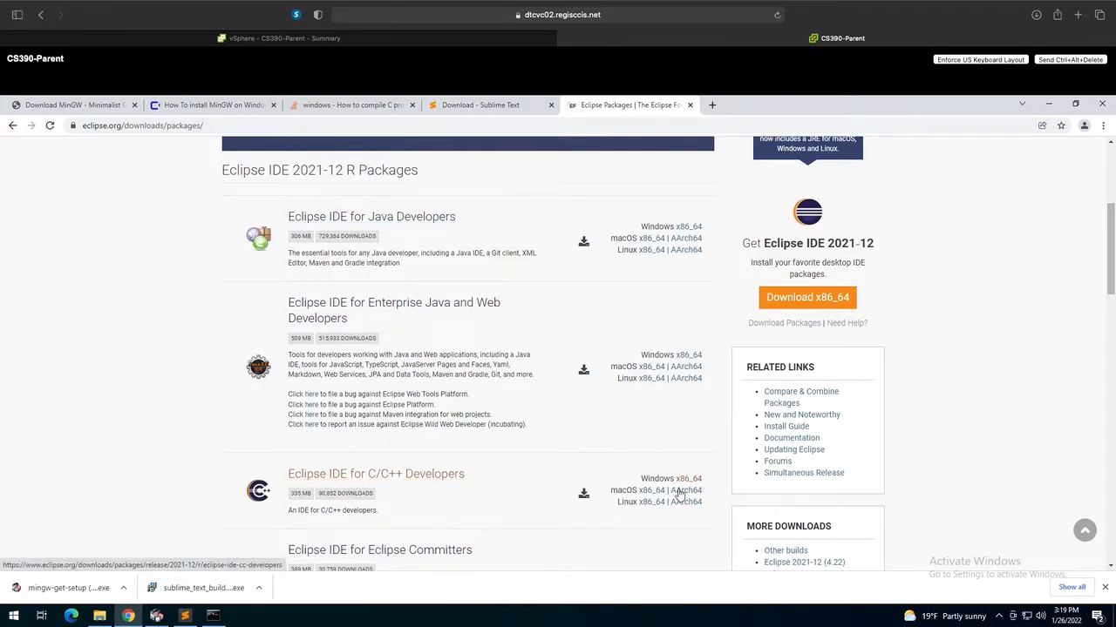
pyautogui.click(428, 475)
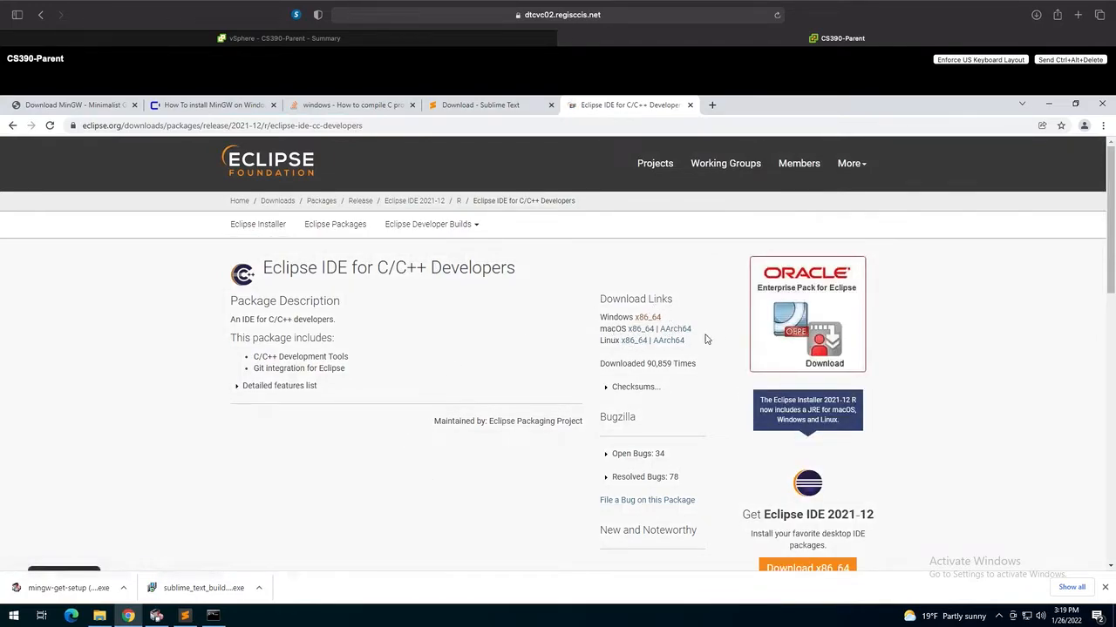
pyautogui.click(649, 319)
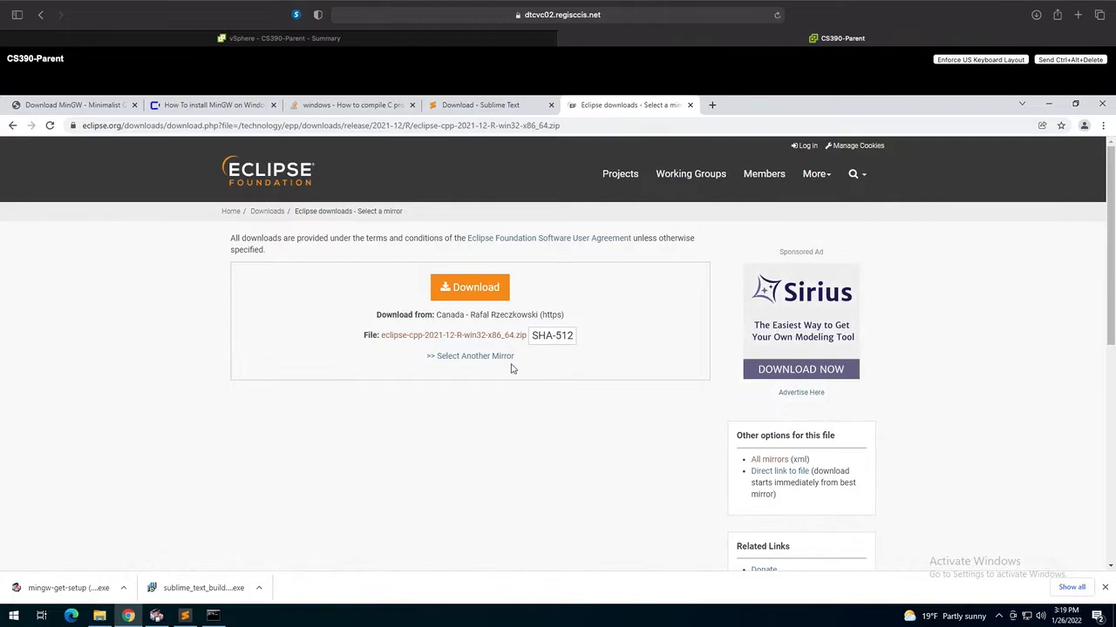
pyautogui.click(479, 296)
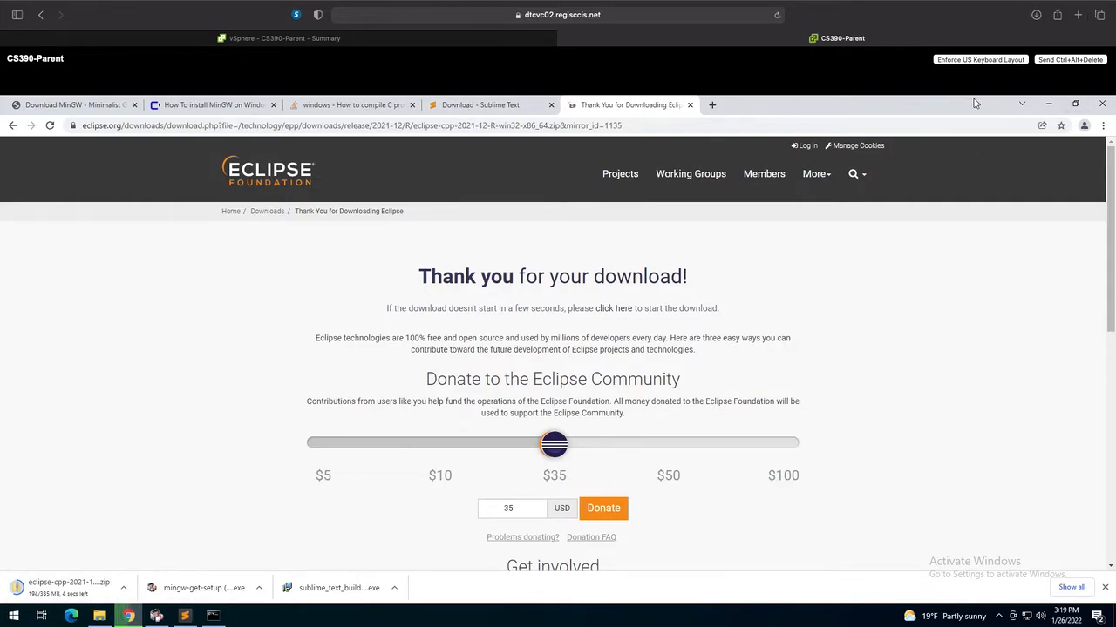
# Step: Restore the browser window to its smaller size, open the downloaded Eclipse zip and examine its eclipse folder
pyautogui.click(1074, 104)
pyautogui.moveTo(822, 129); pyautogui.dragTo(765, 127)
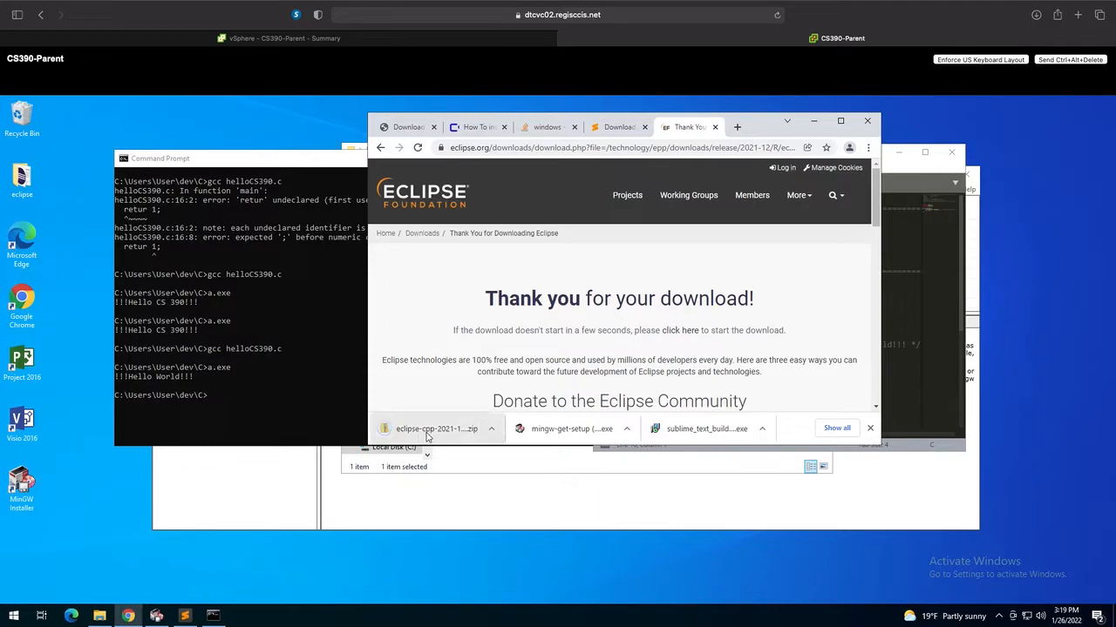
pyautogui.click(491, 432)
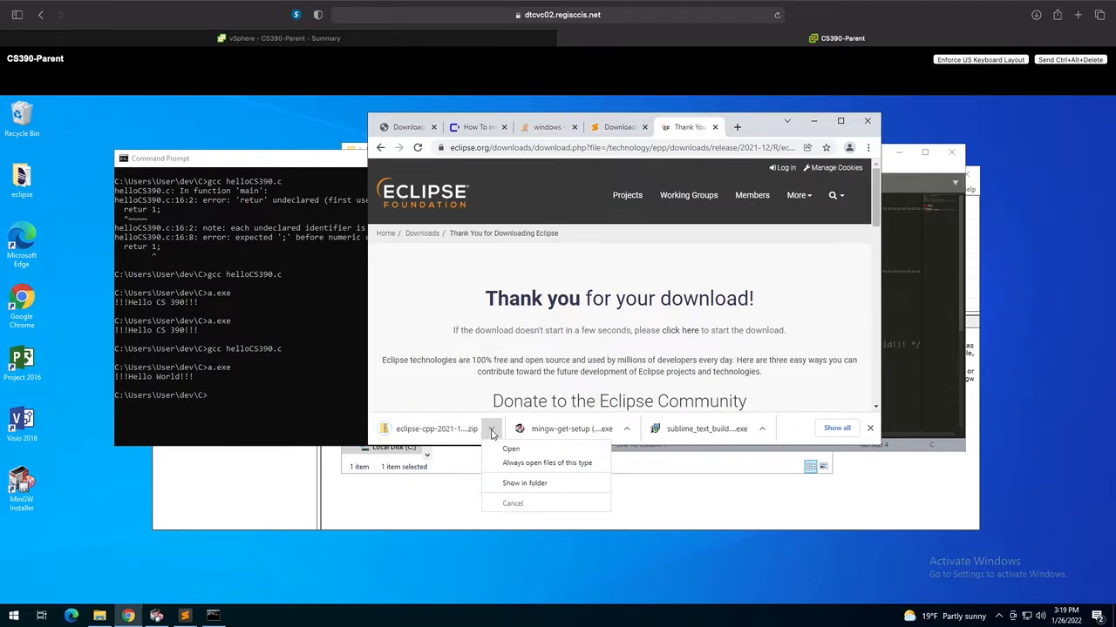
pyautogui.click(500, 449)
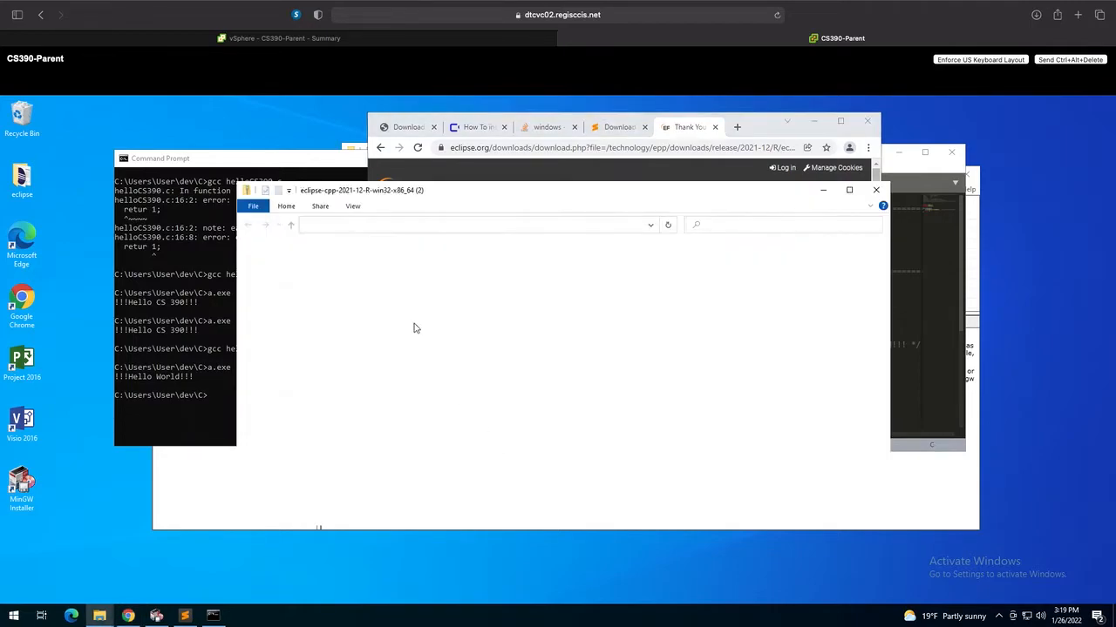
pyautogui.click(355, 266)
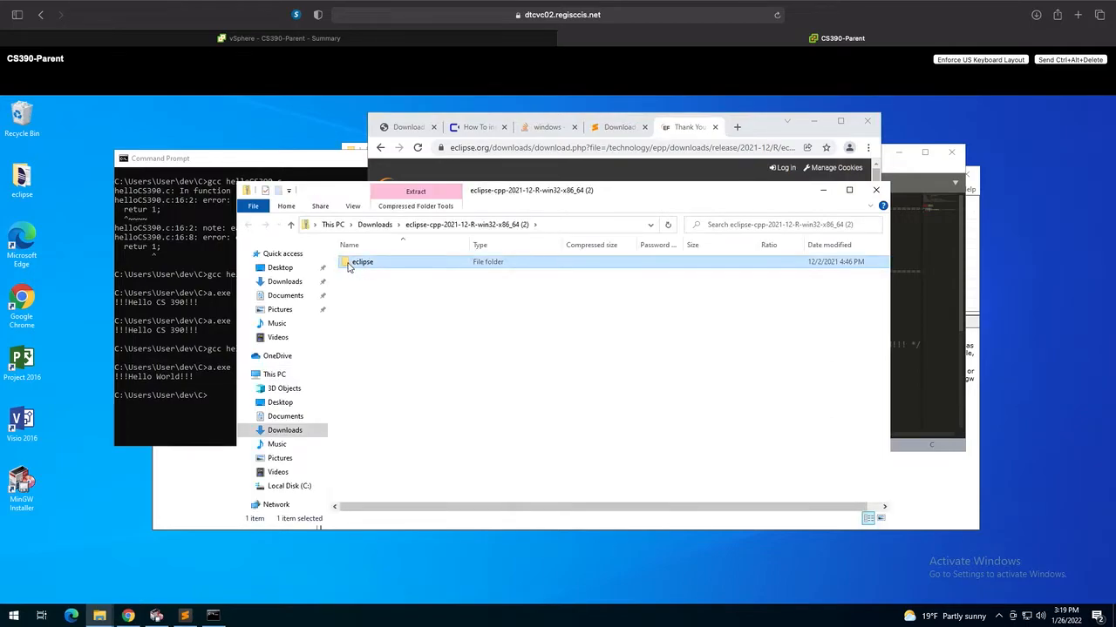
pyautogui.doubleClick(366, 267)
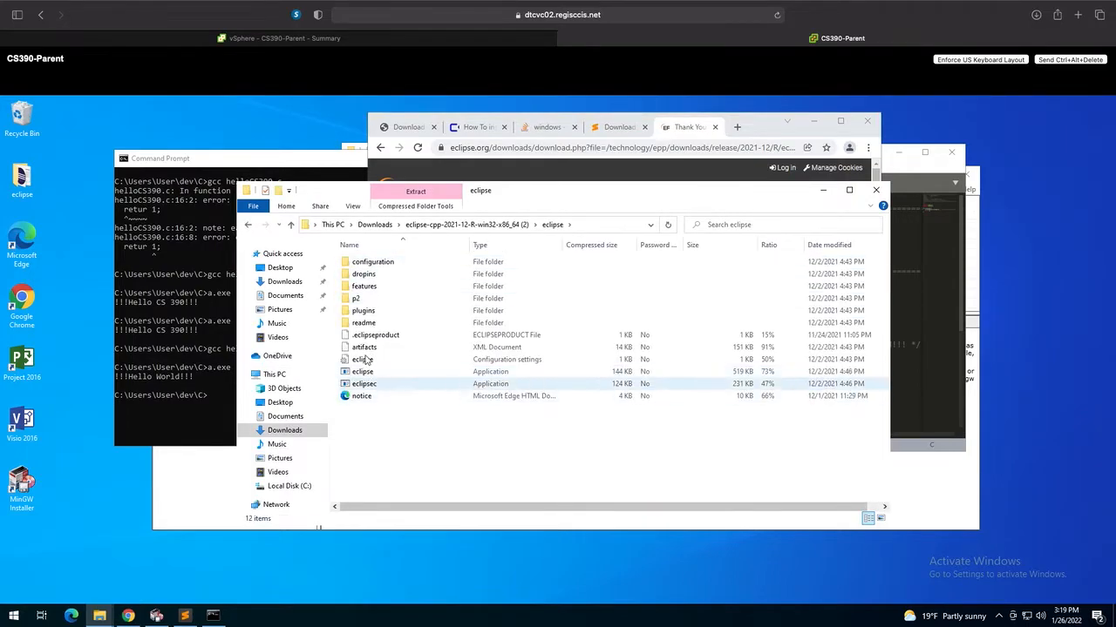
pyautogui.click(470, 225)
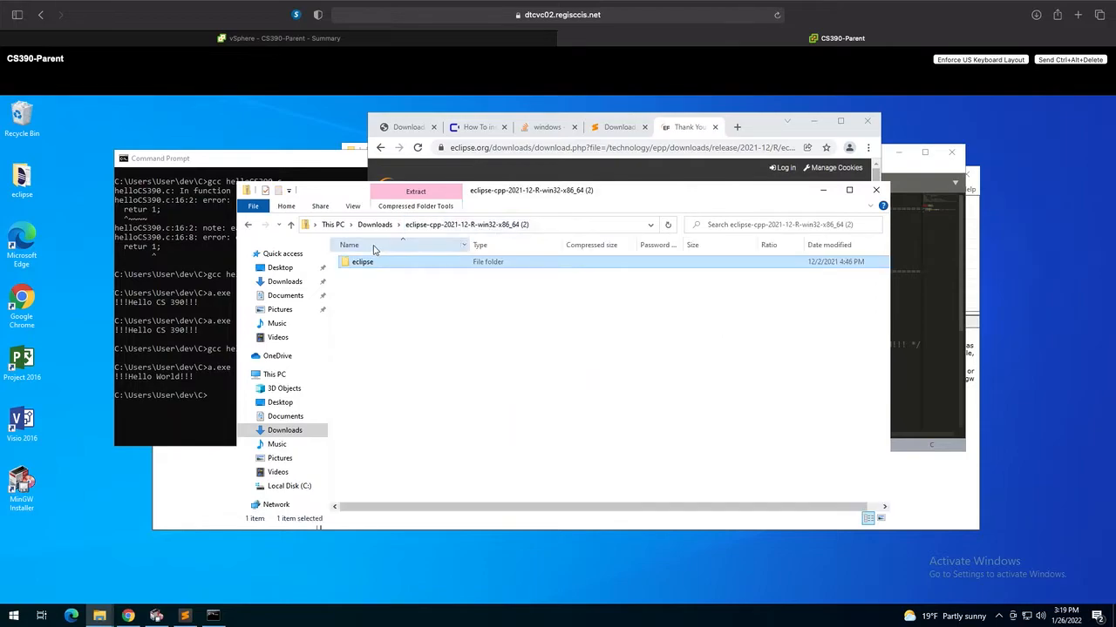
pyautogui.moveTo(361, 265); pyautogui.dragTo(469, 343)
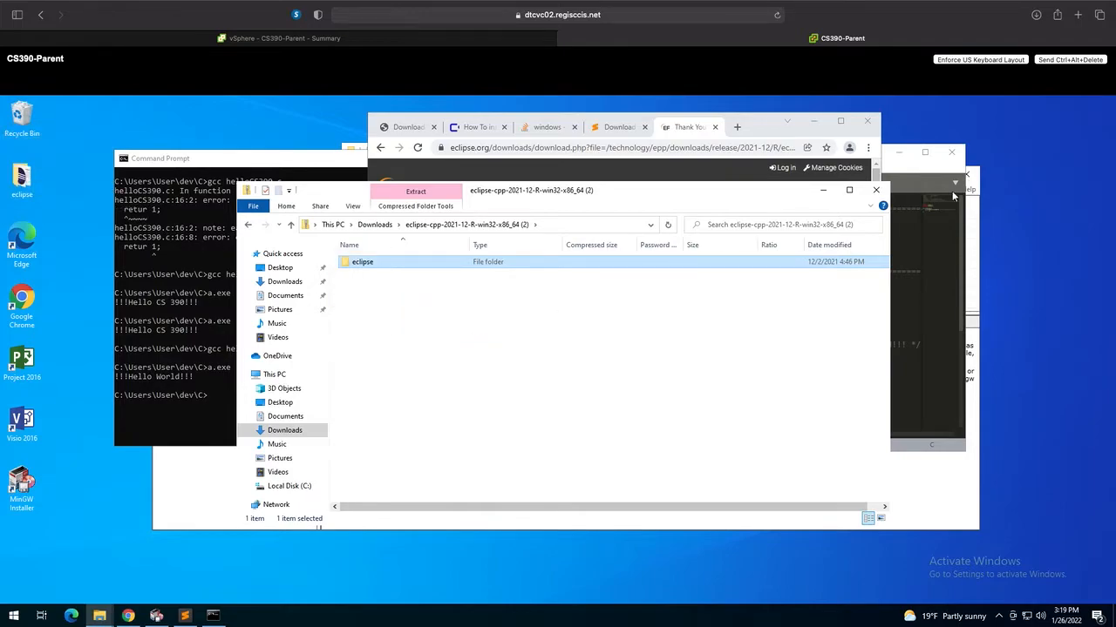
# Step: Close the zip archive window and open the eclipse folder from the desktop to find the eclipse application
pyautogui.click(875, 190)
pyautogui.doubleClick(19, 178)
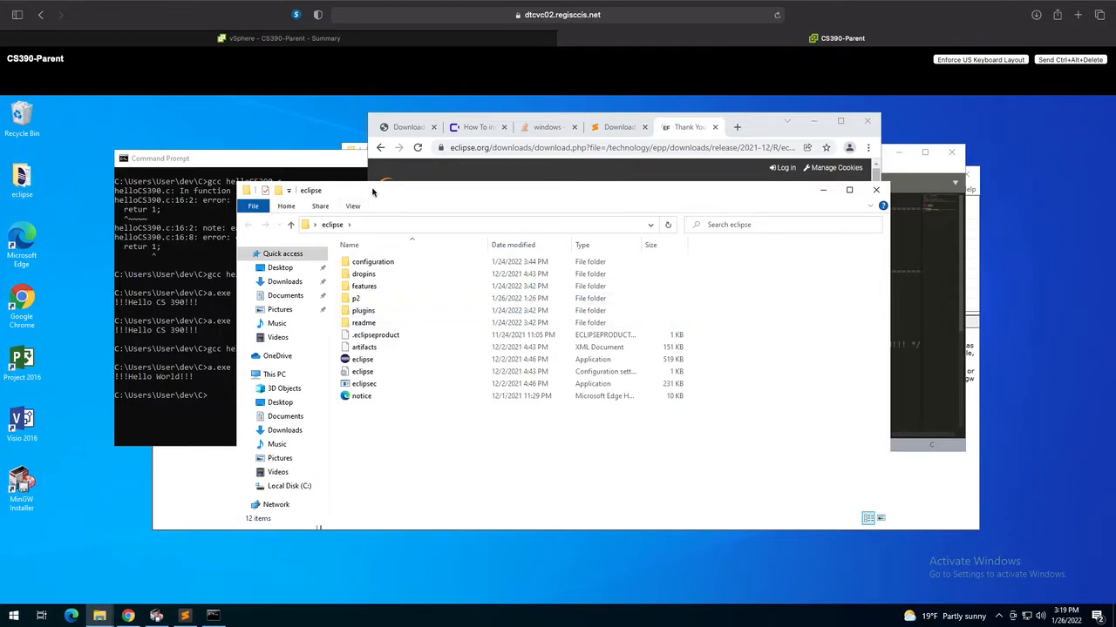
pyautogui.click(369, 361)
pyautogui.doubleClick(360, 363)
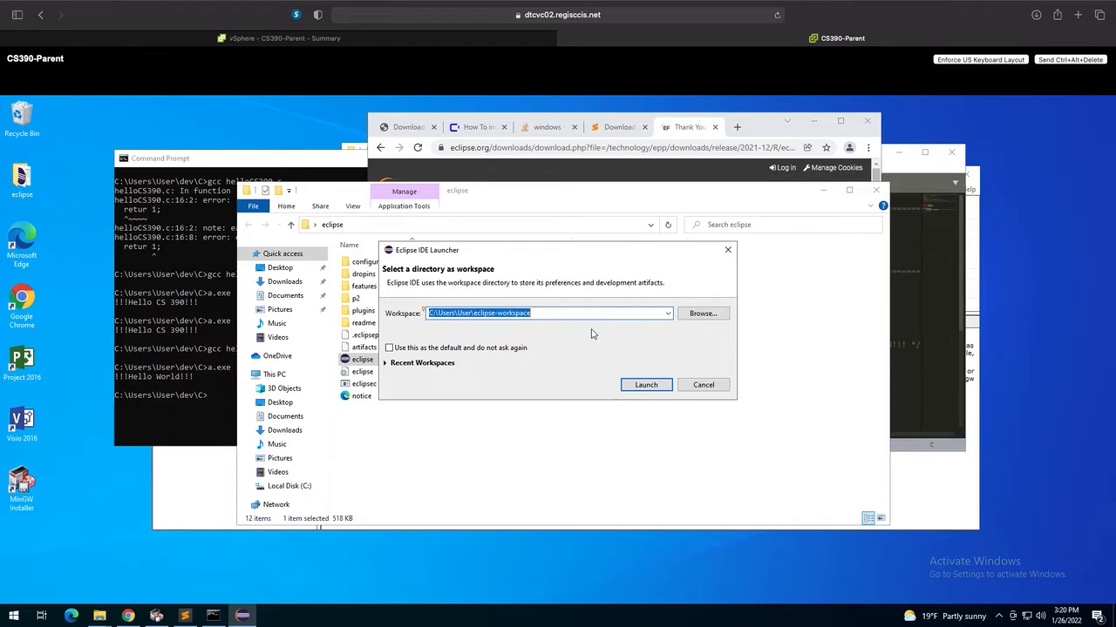
pyautogui.click(643, 385)
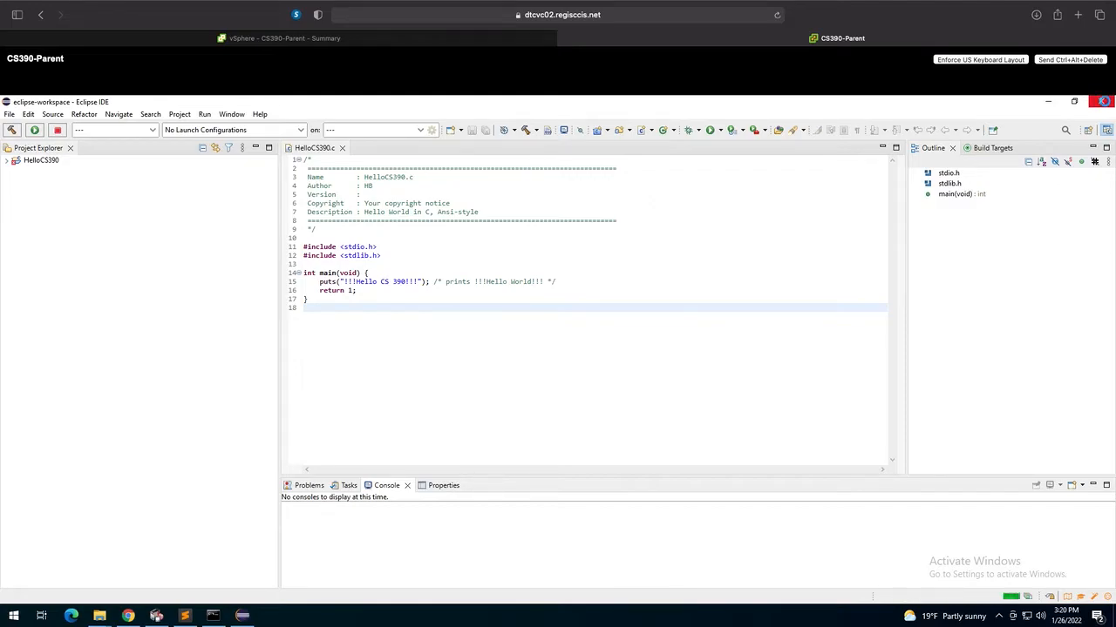
pyautogui.click(1104, 101)
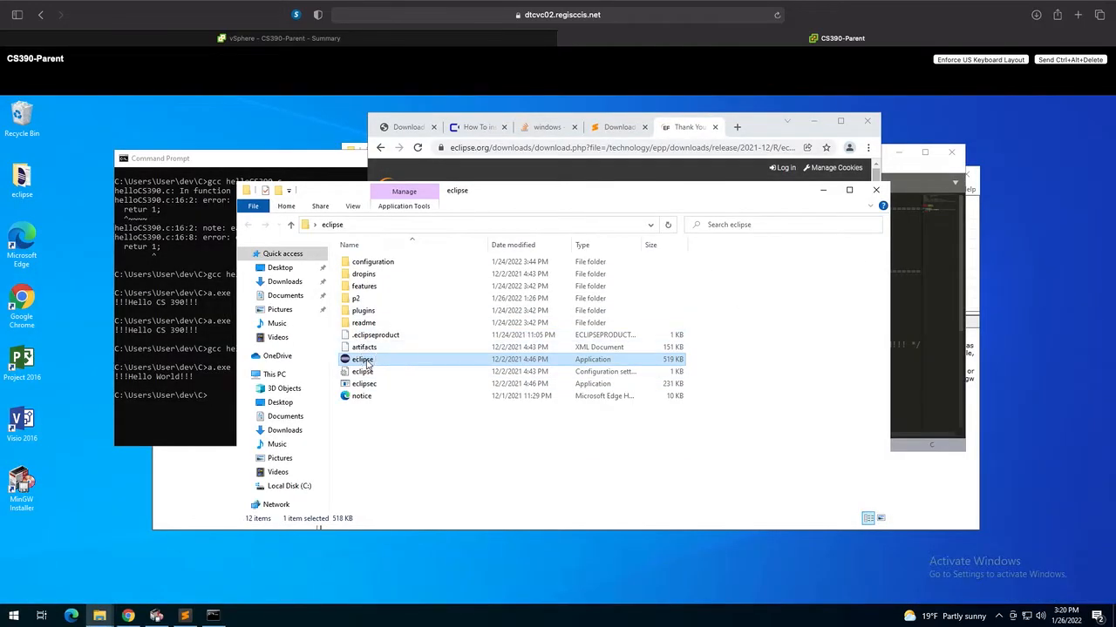
# Step: Launch Eclipse from the desktop eclipse folder with the workspace C:\Users\User\eclipse-workspace2
pyautogui.doubleClick(364, 360)
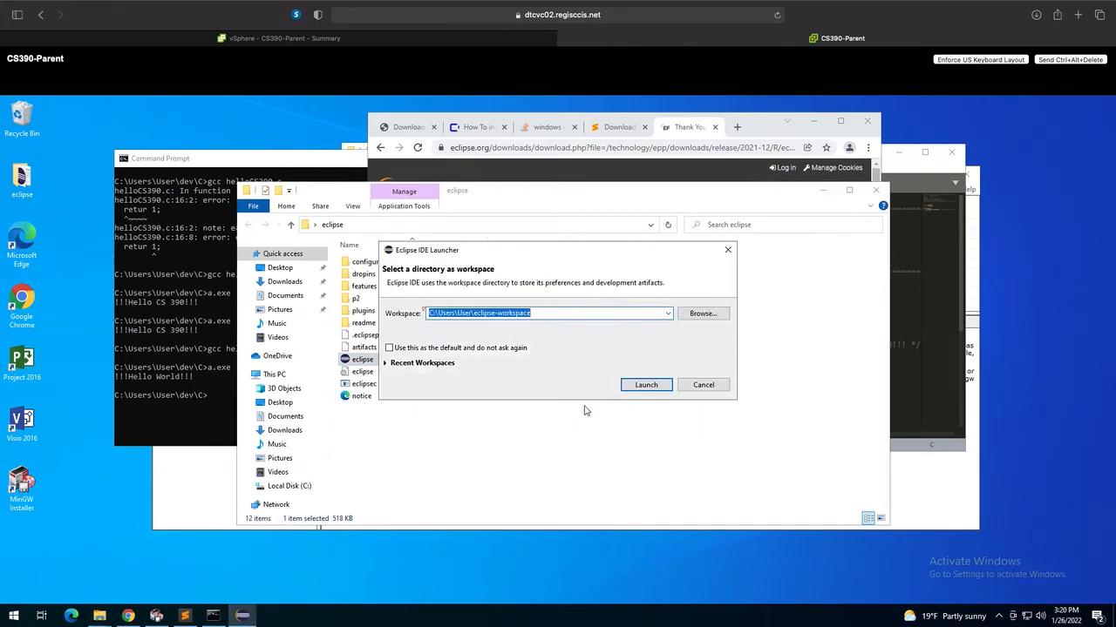
pyautogui.click(567, 316)
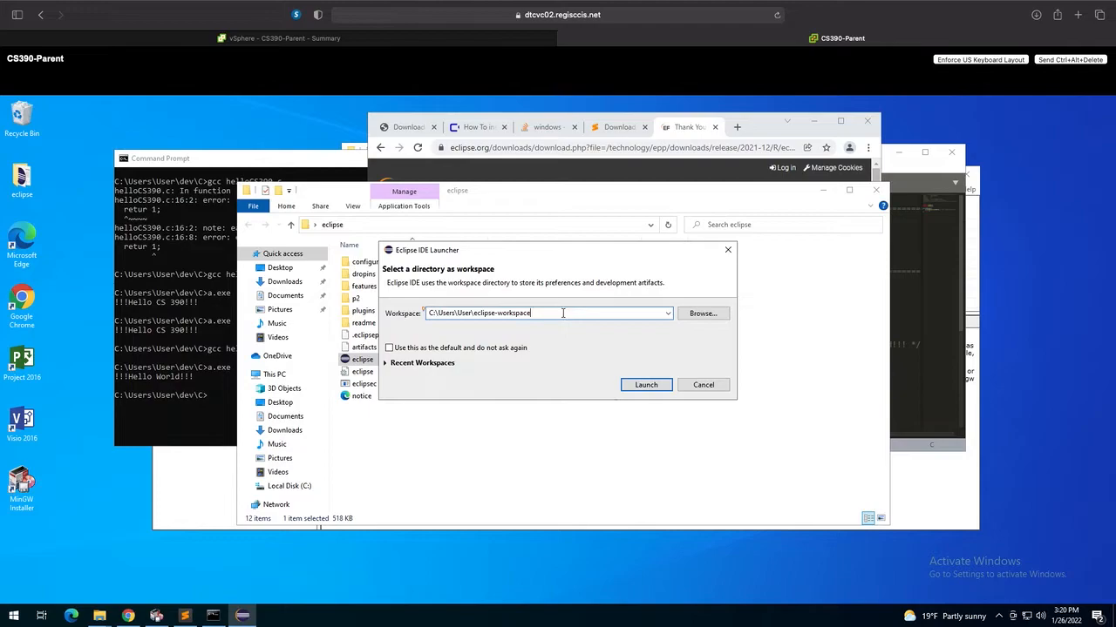
pyautogui.click(650, 387)
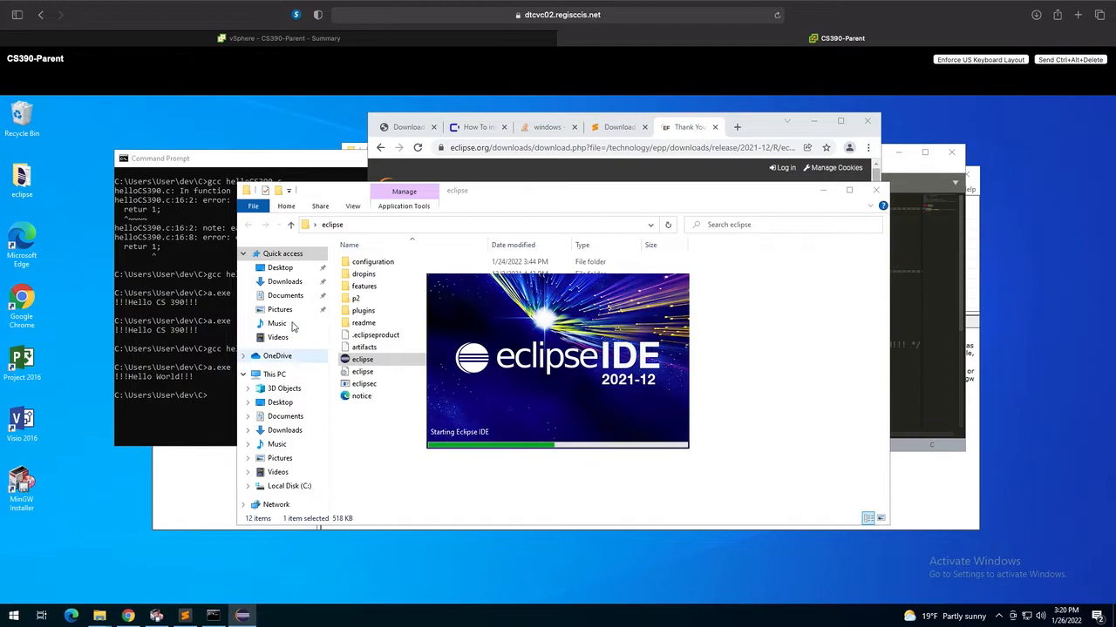
# Step: Browse File Explorer to C:\Users\User\eclipse-workspace2 to examine the workspace folder's contents
pyautogui.click(323, 195)
pyautogui.click(284, 485)
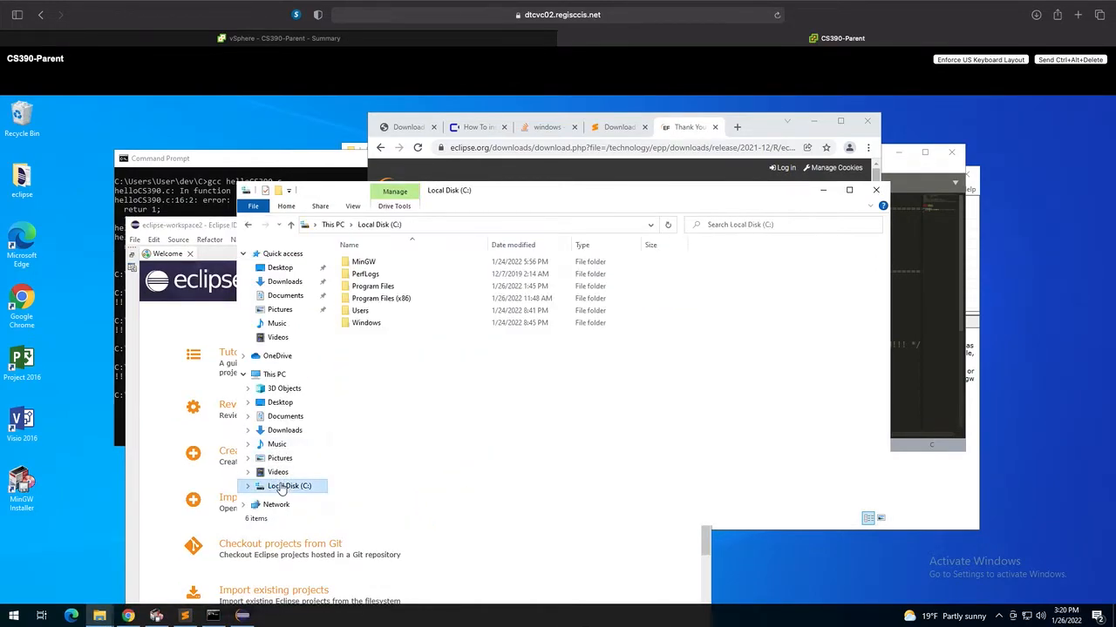
pyautogui.click(364, 312)
pyautogui.doubleClick(364, 312)
pyautogui.doubleClick(363, 286)
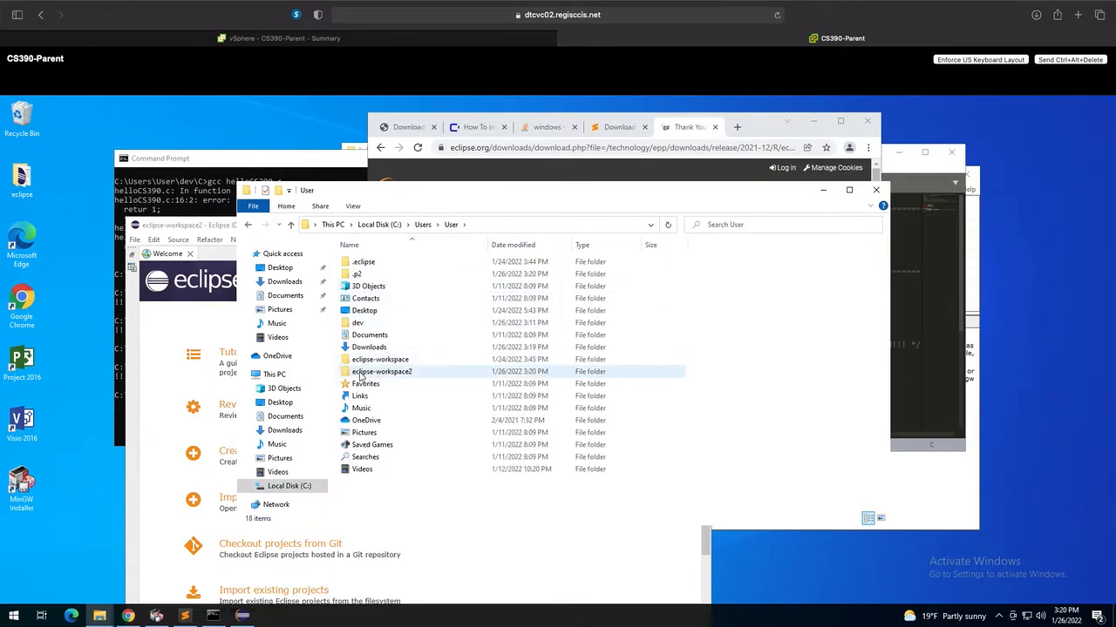
pyautogui.doubleClick(410, 374)
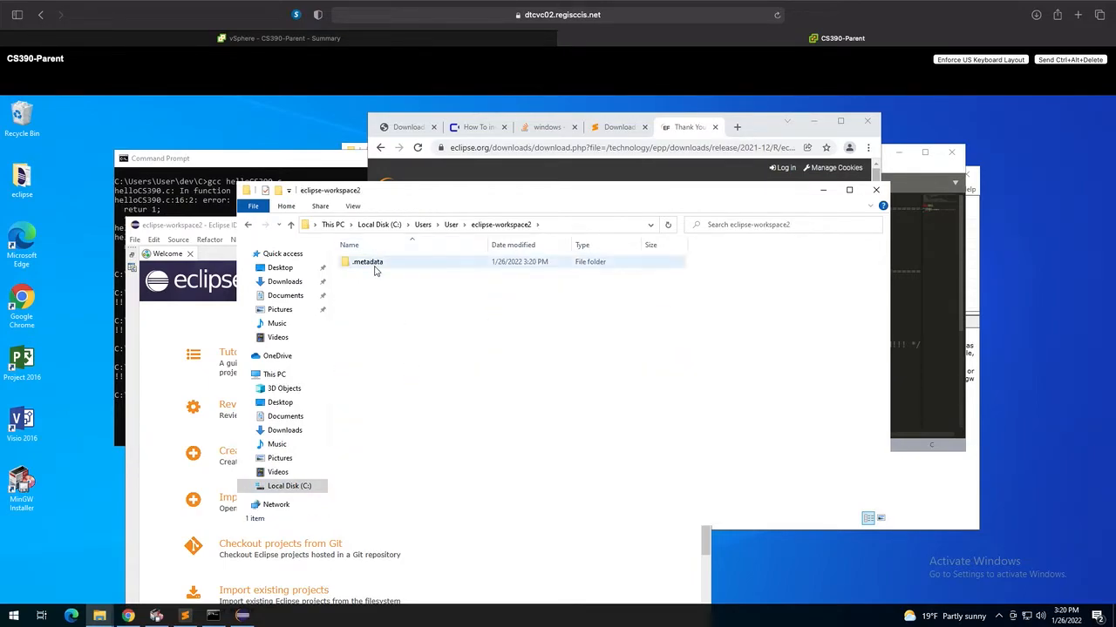
# Step: Switch to the Eclipse window and start a new C/C++ project from the C Managed Build template
pyautogui.click(205, 231)
pyautogui.moveTo(204, 231); pyautogui.dragTo(205, 153)
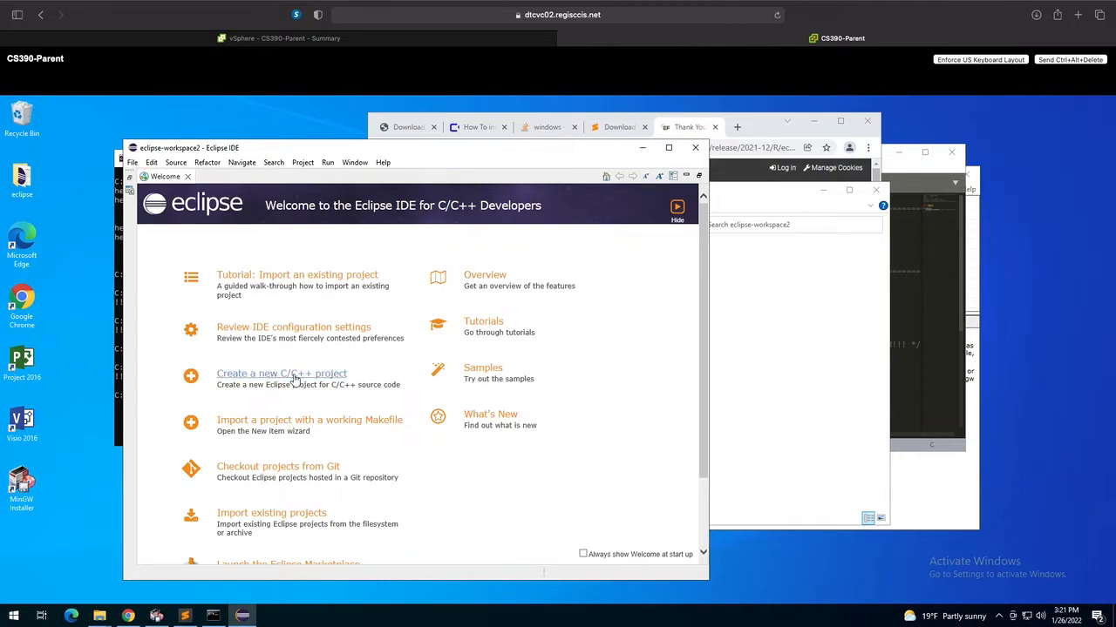
pyautogui.click(266, 374)
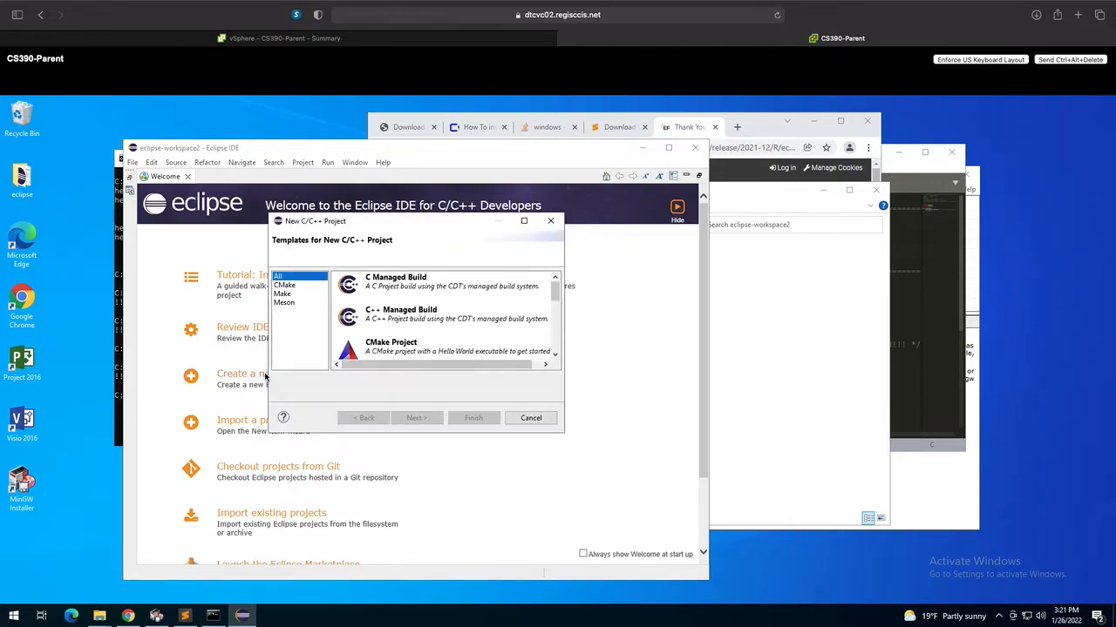
pyautogui.click(424, 292)
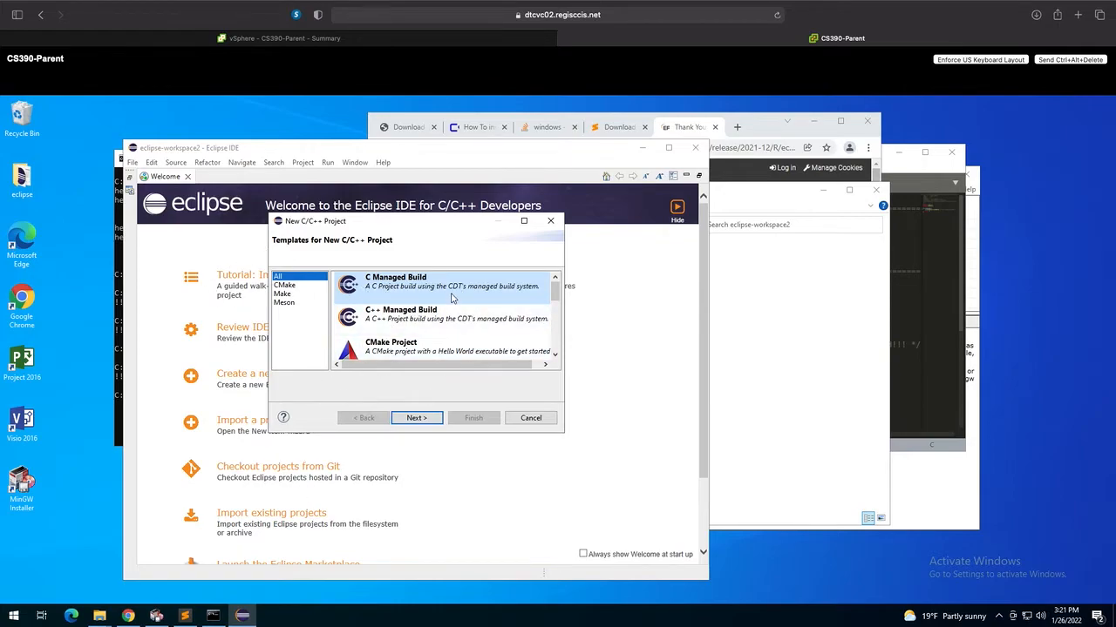
pyautogui.click(414, 417)
pyautogui.doubleClick(398, 276)
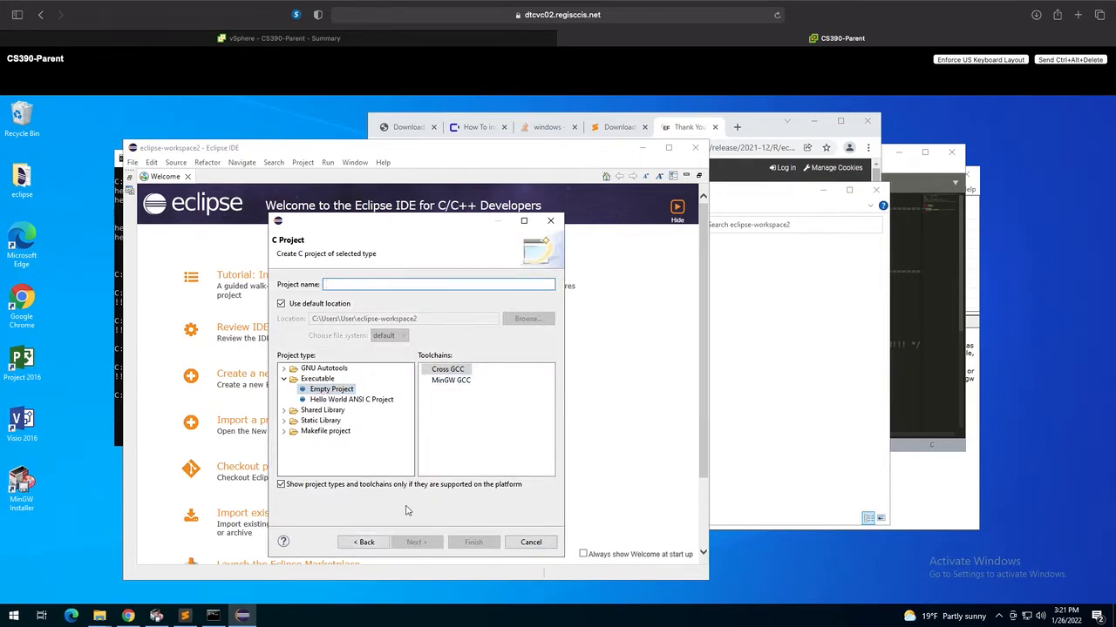
# Step: Create a Hello World ANSI C project named helloCS390_2 with the MinGW GCC toolchain, keeping the default basic settings and the Debug and Release configurations
pyautogui.click(331, 400)
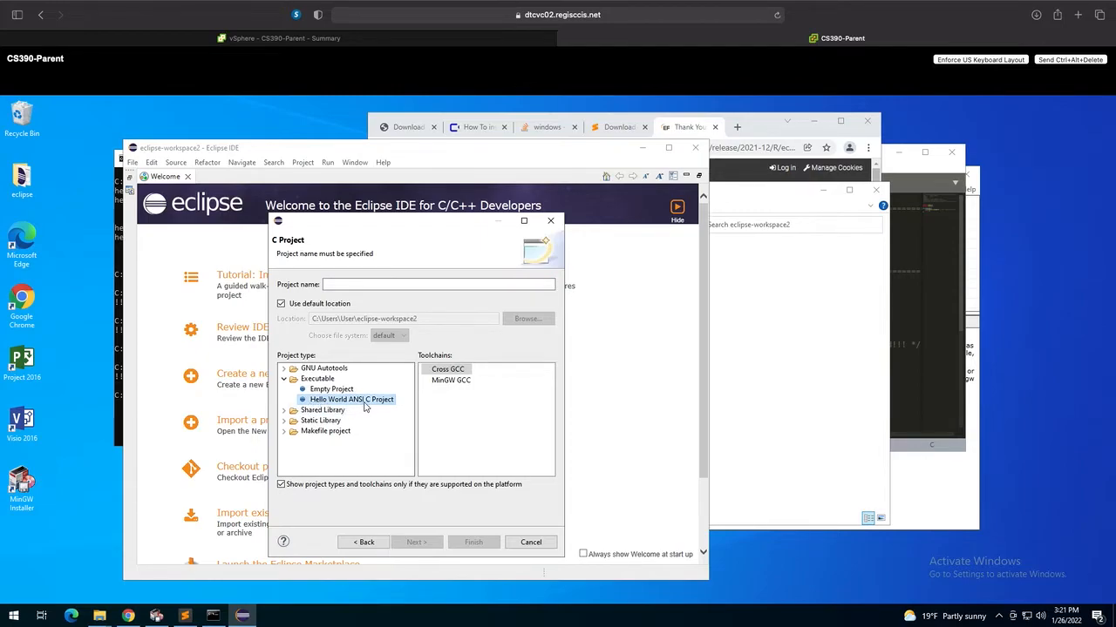
pyautogui.click(448, 382)
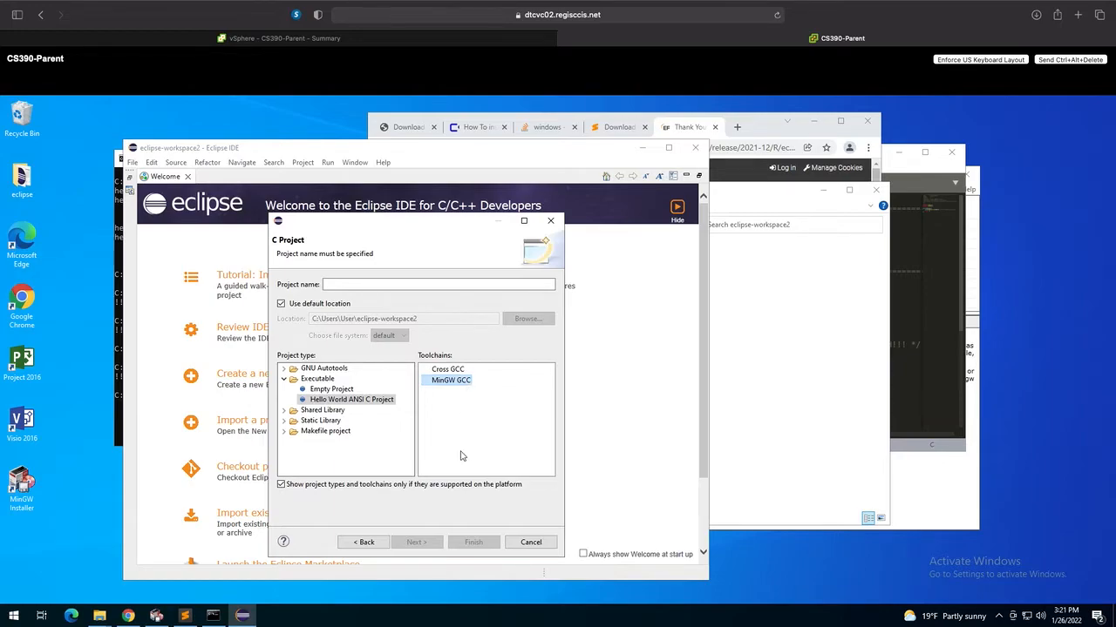
pyautogui.click(341, 400)
pyautogui.click(384, 284)
pyautogui.write('helloCS390_2')
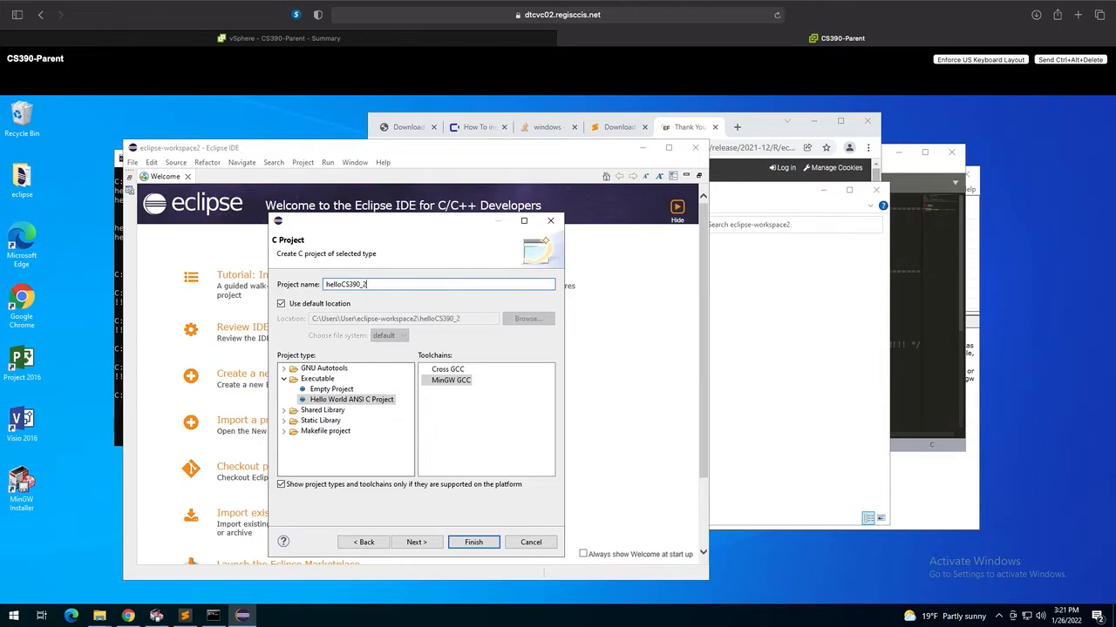
pyautogui.write('.c')
pyautogui.press('BackSpace')
pyautogui.press('BackSpace')
pyautogui.click(416, 542)
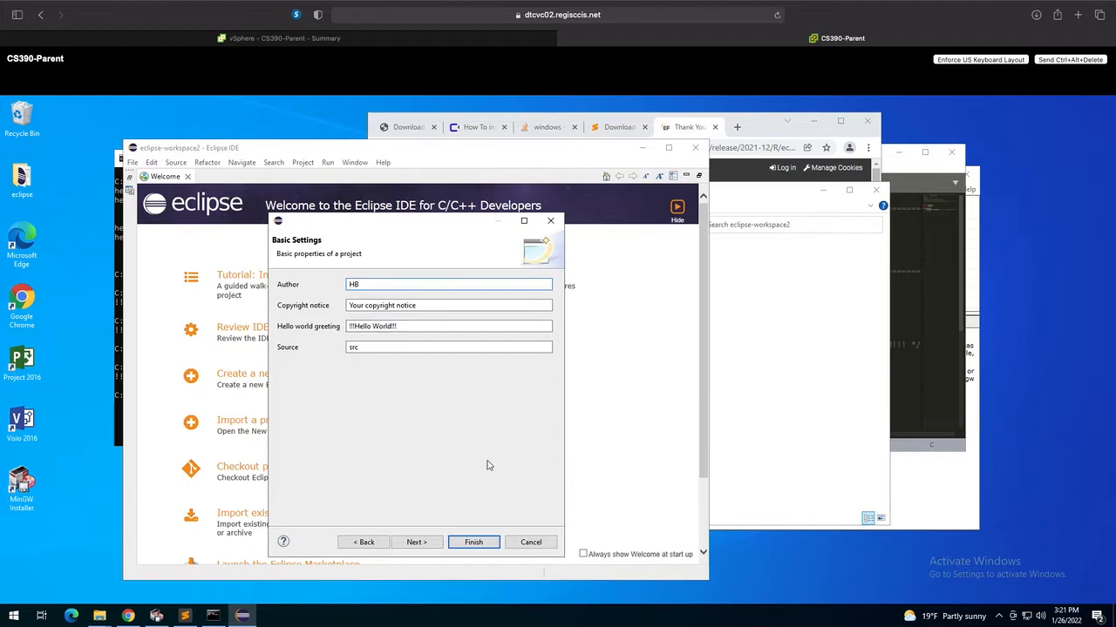
pyautogui.click(435, 542)
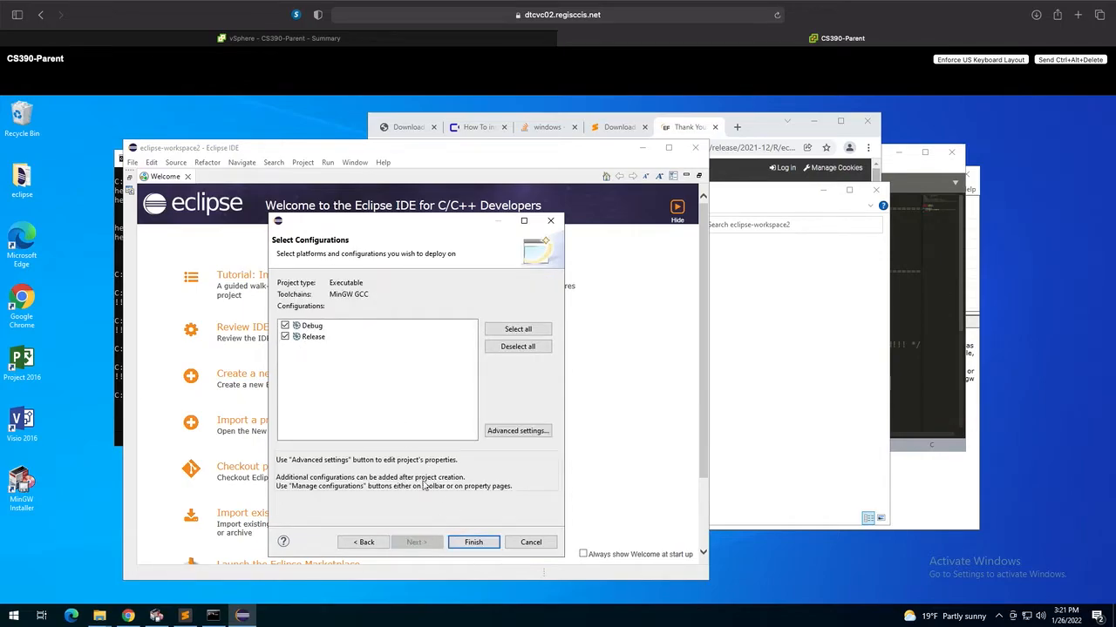
pyautogui.click(473, 542)
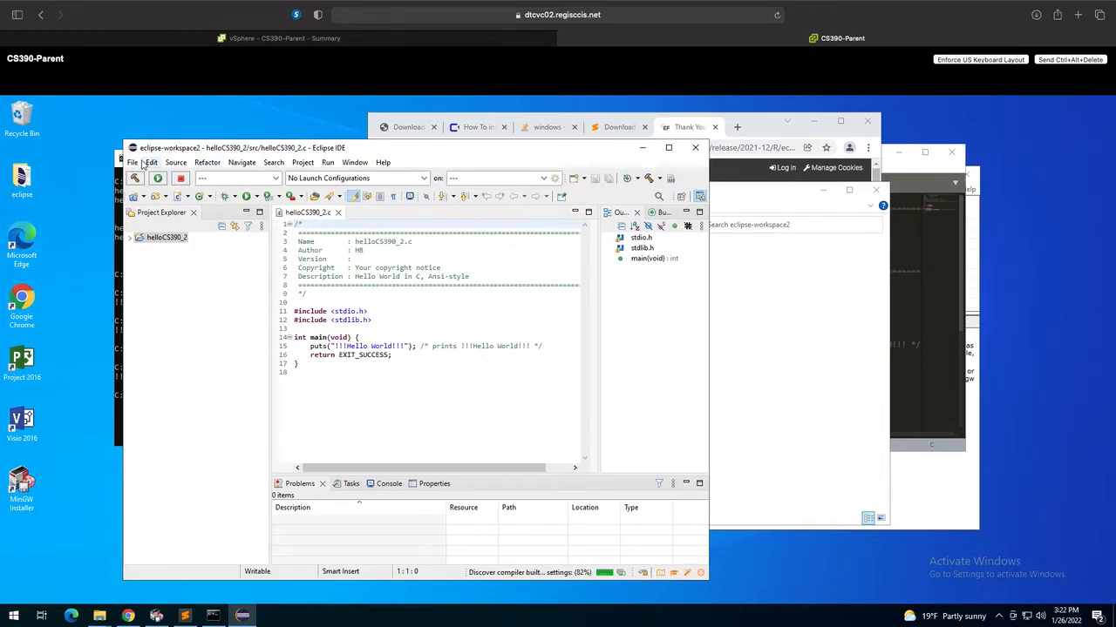
pyautogui.click(131, 163)
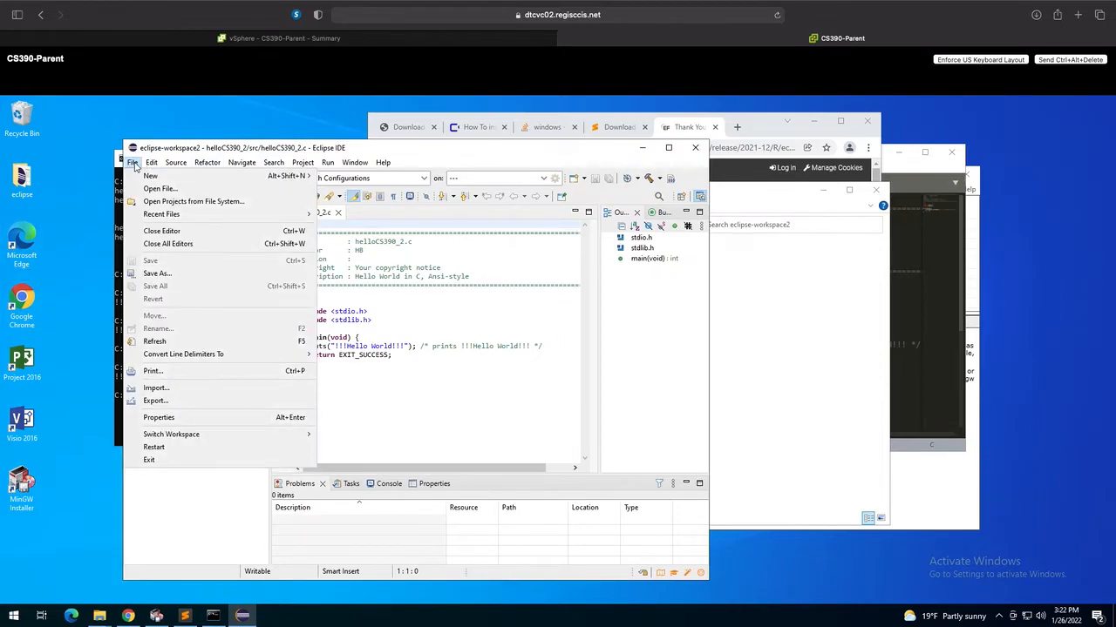
pyautogui.click(184, 202)
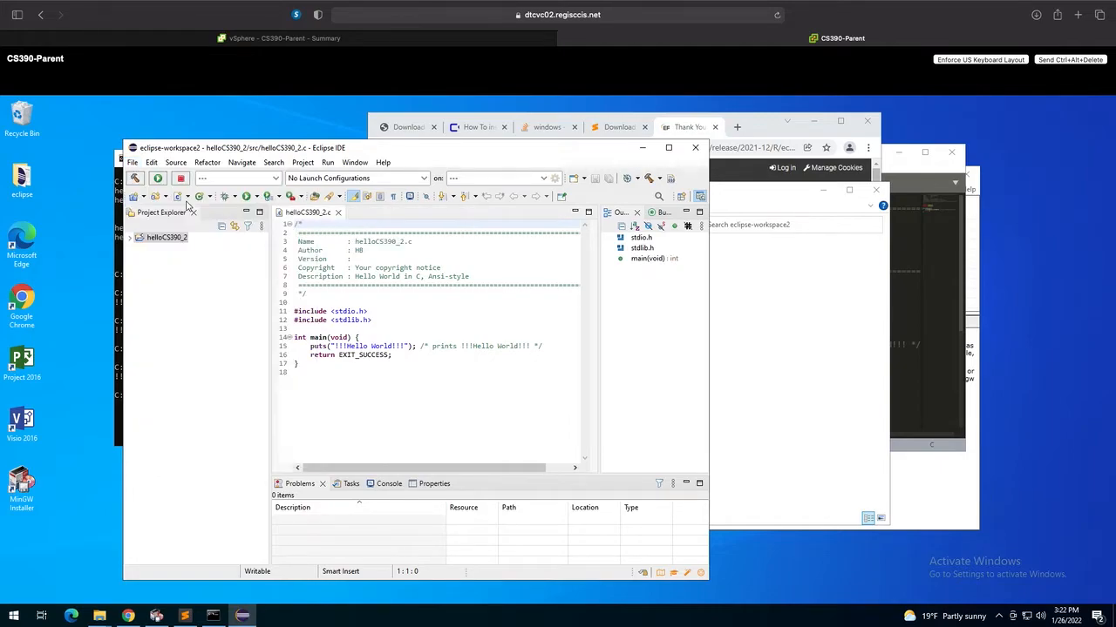
pyautogui.click(635, 464)
# Step: Open the new C/C++ project wizard to view the C Managed Build template, and cancel it
pyautogui.click(134, 163)
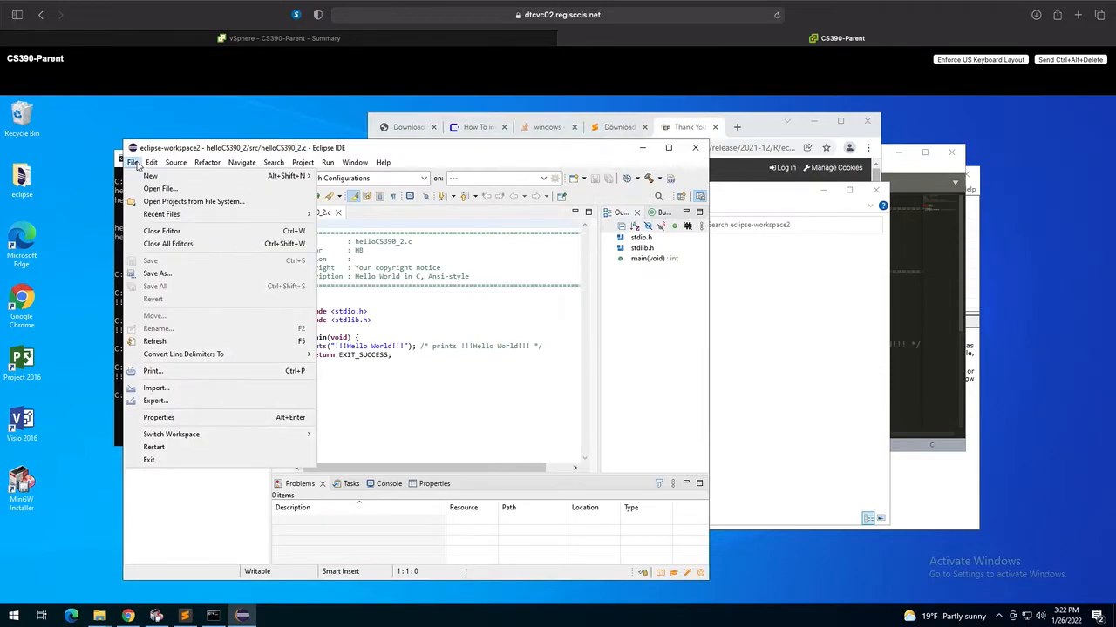
pyautogui.moveTo(295, 179)
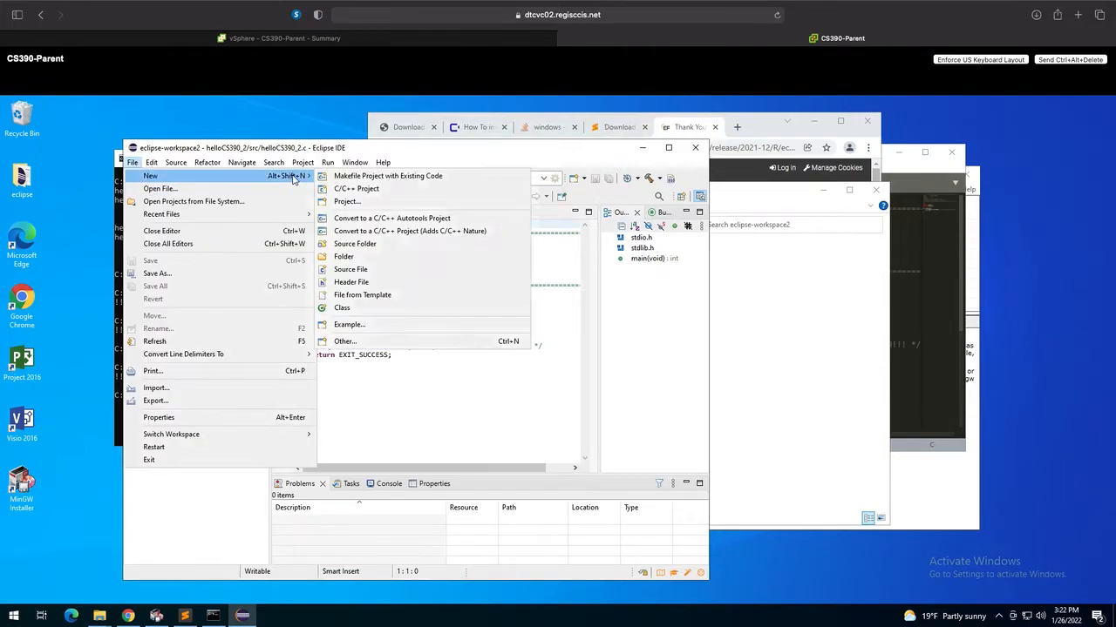
pyautogui.click(375, 189)
pyautogui.click(399, 291)
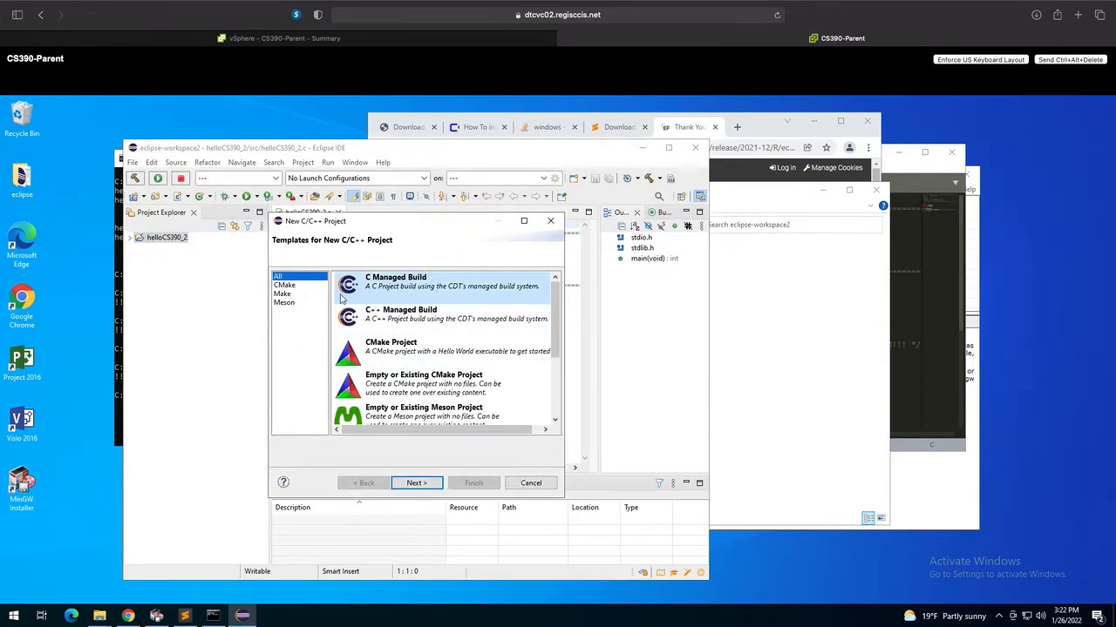
pyautogui.click(531, 484)
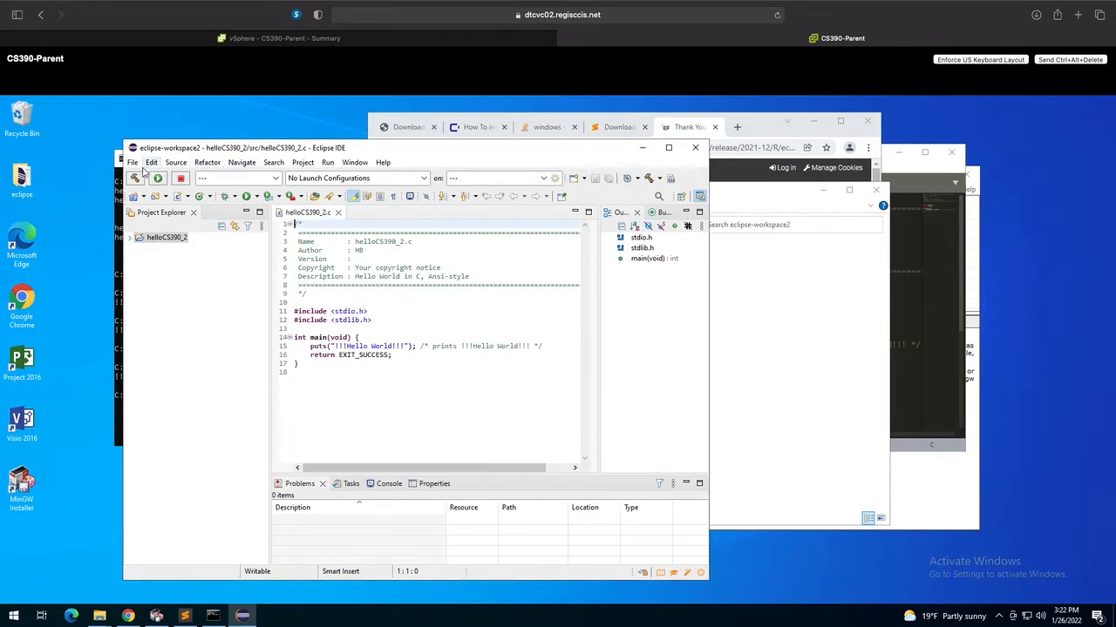
# Step: Examine the full list of perspectives, including C/C++ (default), and close the list without opening one
pyautogui.moveTo(386, 147); pyautogui.dragTo(366, 127)
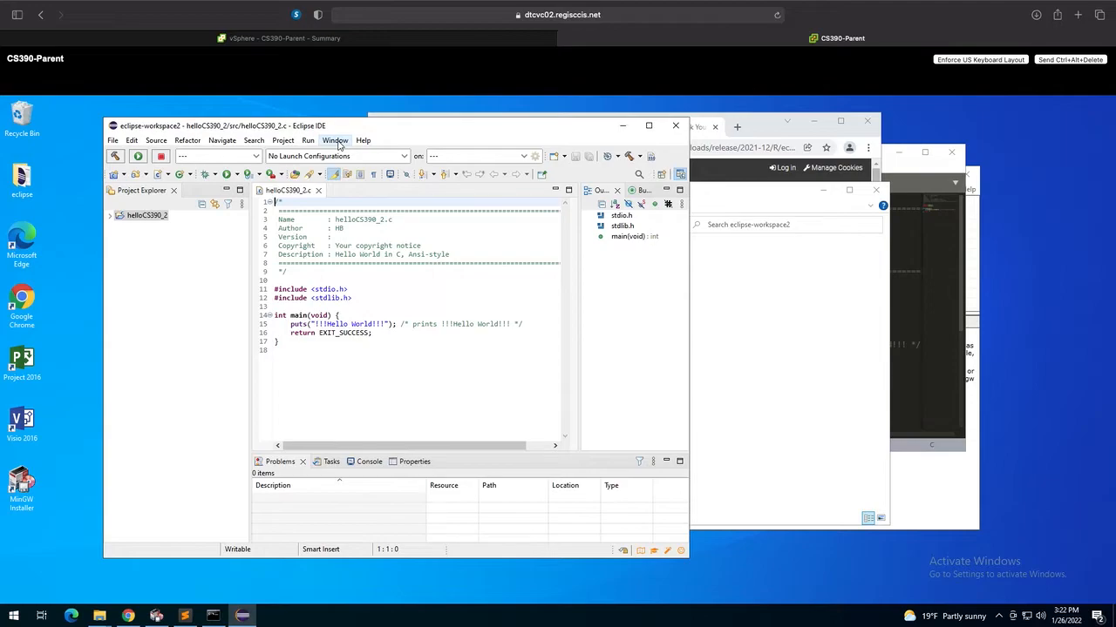
pyautogui.click(336, 142)
pyautogui.moveTo(361, 213)
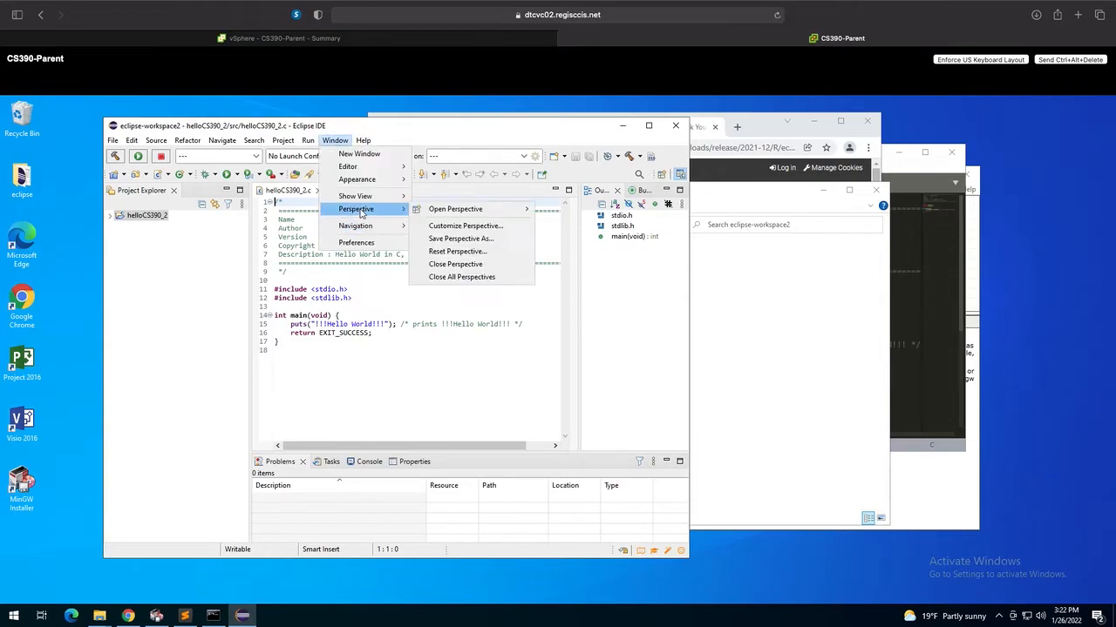
pyautogui.moveTo(497, 211)
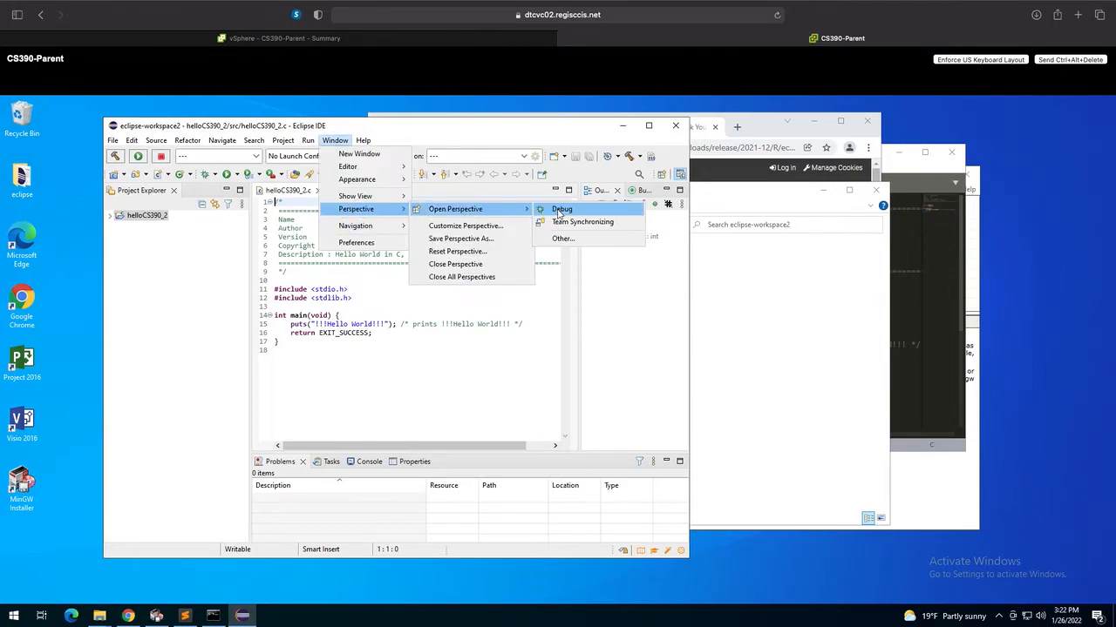
pyautogui.click(561, 239)
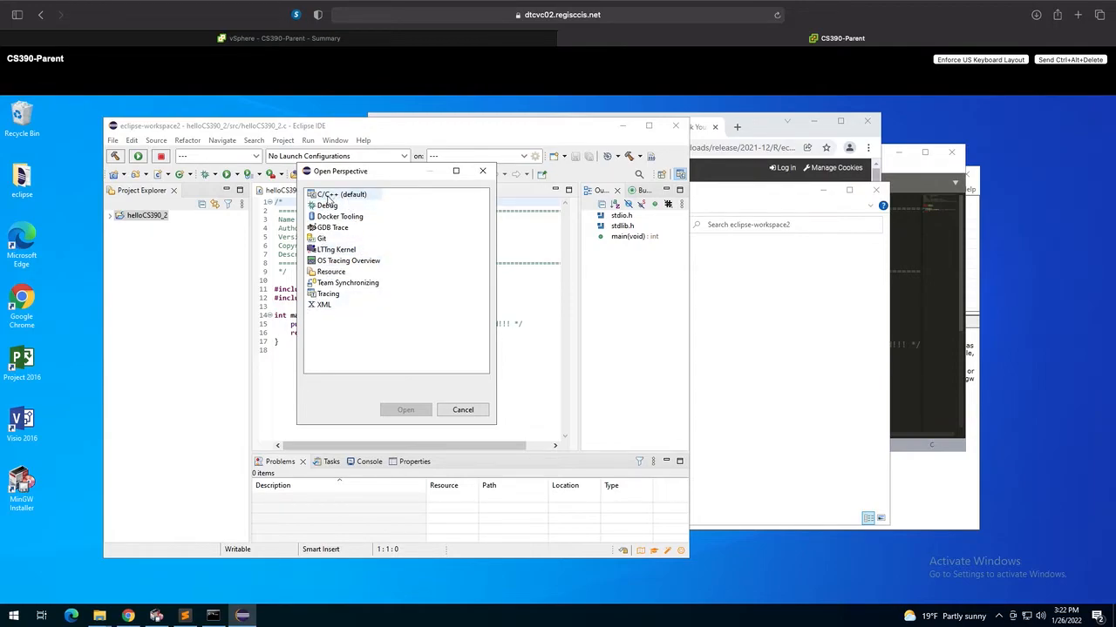
pyautogui.click(329, 201)
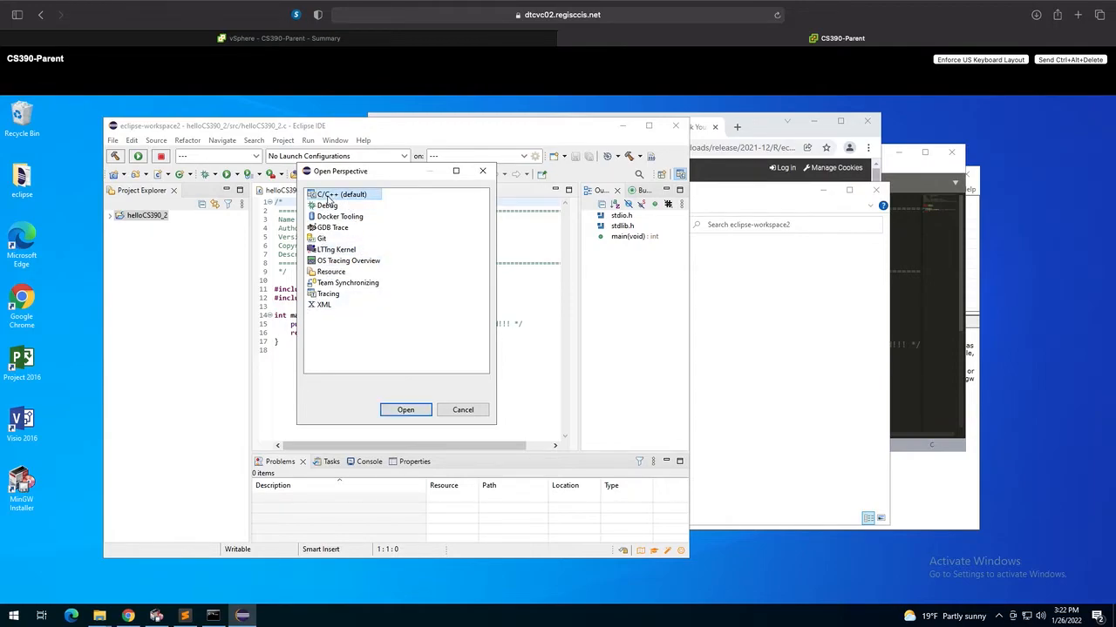
pyautogui.click(466, 411)
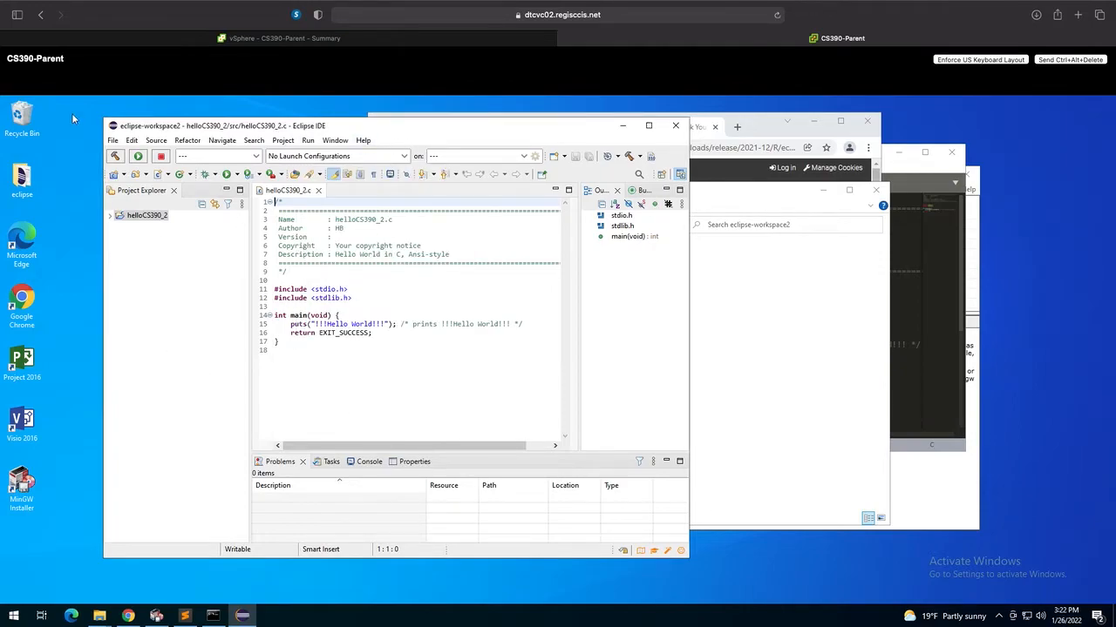
pyautogui.click(114, 140)
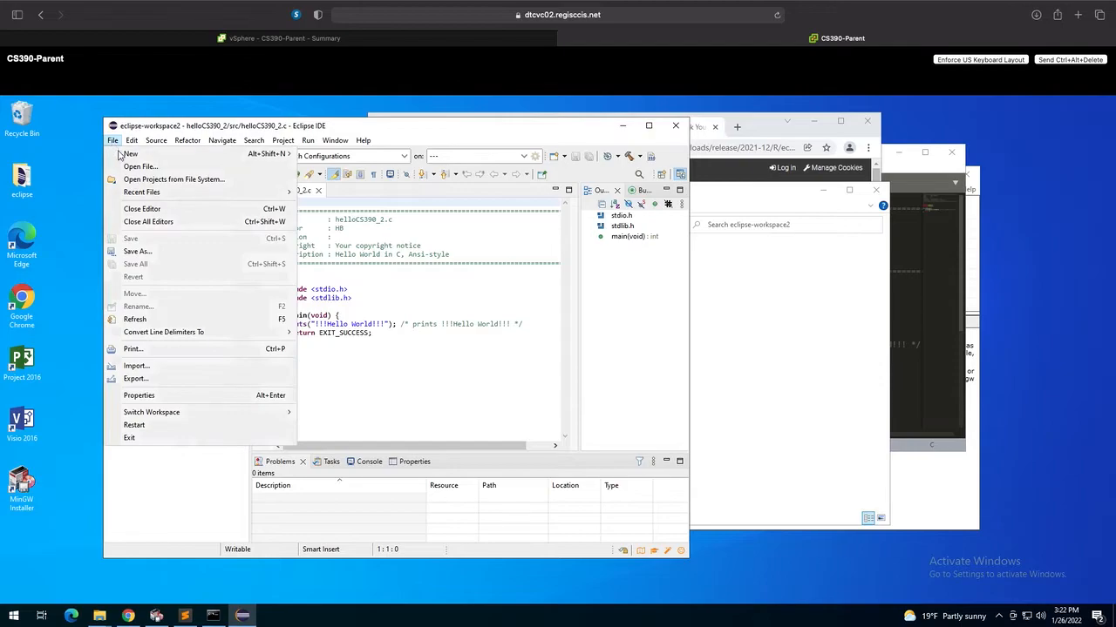
pyautogui.moveTo(120, 155)
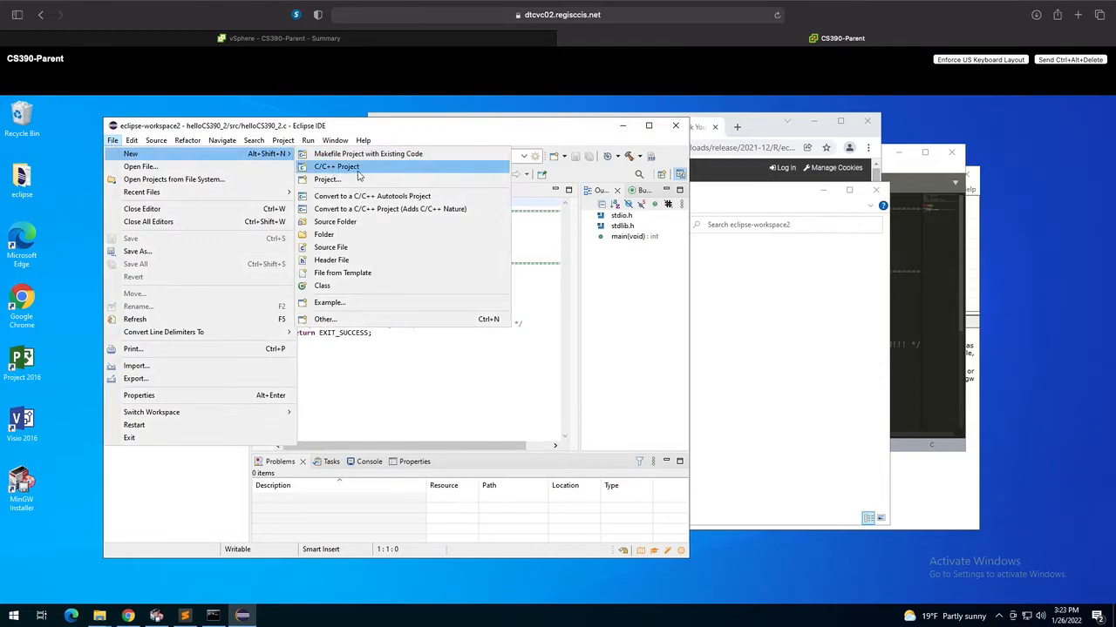
pyautogui.click(486, 425)
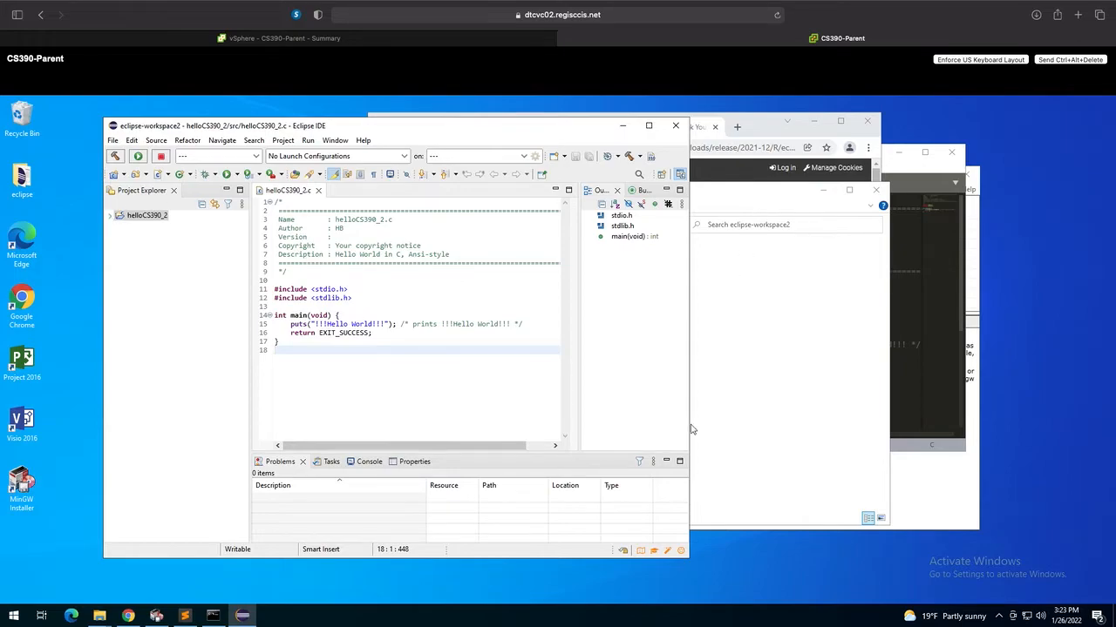
# Step: Expand the helloCS390_2 project with its Includes and src folders and helloCS390_2.c to examine the project structure
pyautogui.click(110, 215)
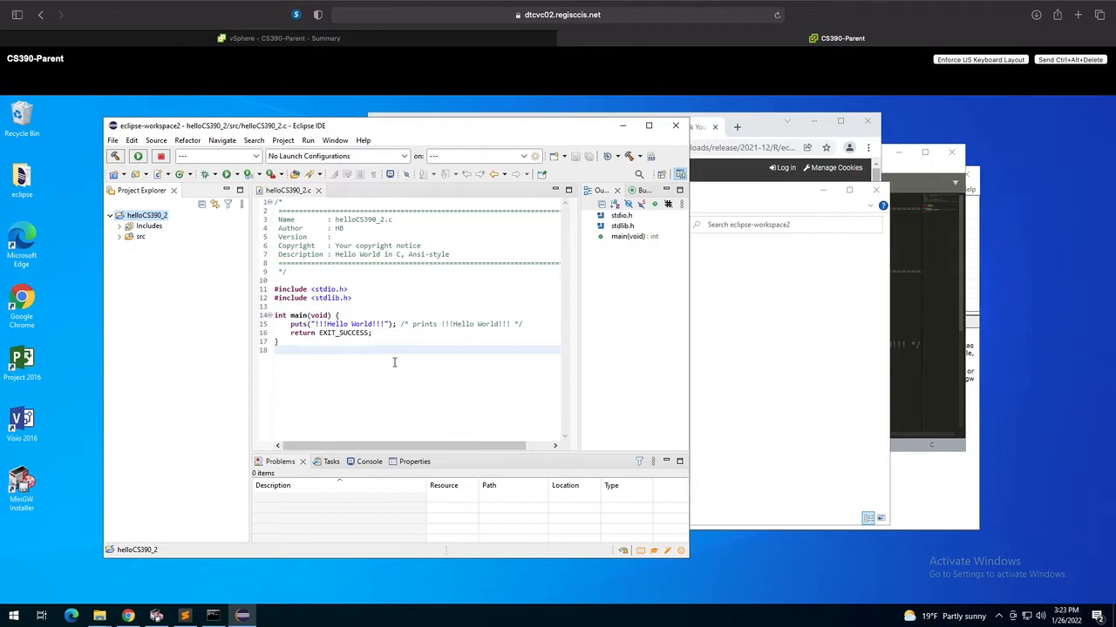
pyautogui.click(315, 333)
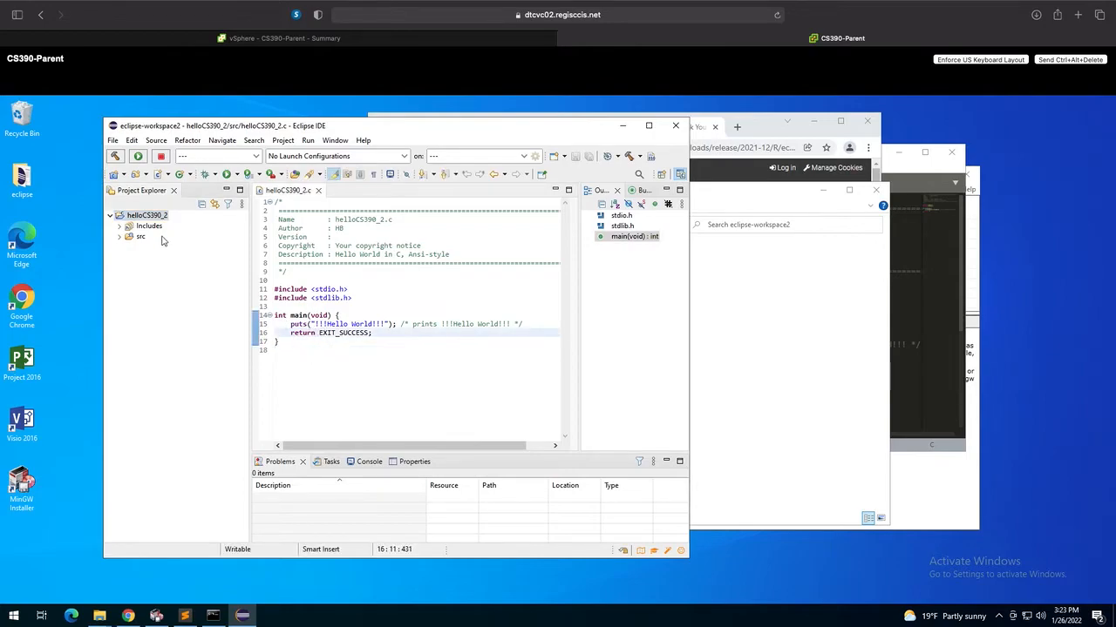
pyautogui.moveTo(360, 333); pyautogui.dragTo(364, 344)
pyautogui.click(379, 351)
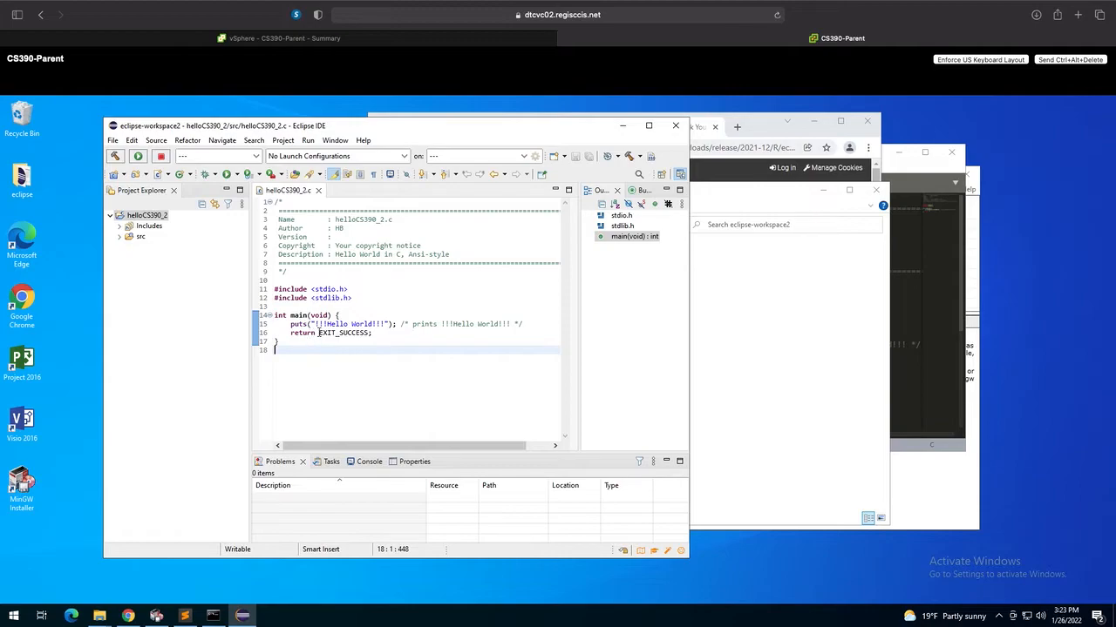
pyautogui.click(119, 236)
pyautogui.click(128, 247)
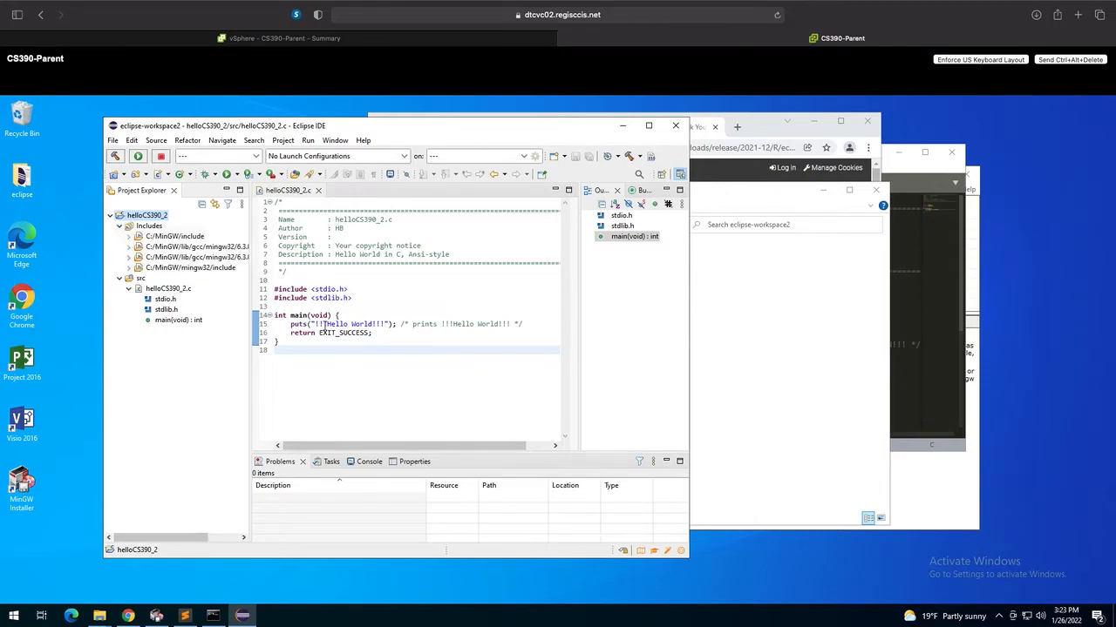
# Step: Delete the n of return on line 16 to provoke a syntax error, and put the letter back
pyautogui.click(317, 333)
pyautogui.press('BackSpace')
pyautogui.click(279, 341)
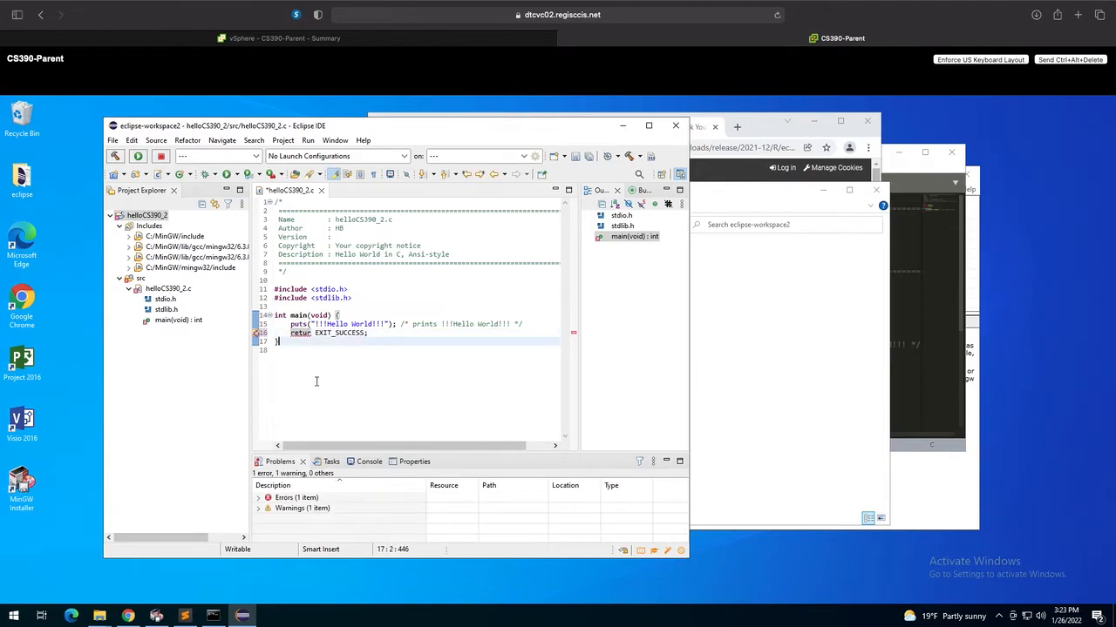
pyautogui.click(312, 333)
pyautogui.write('n')
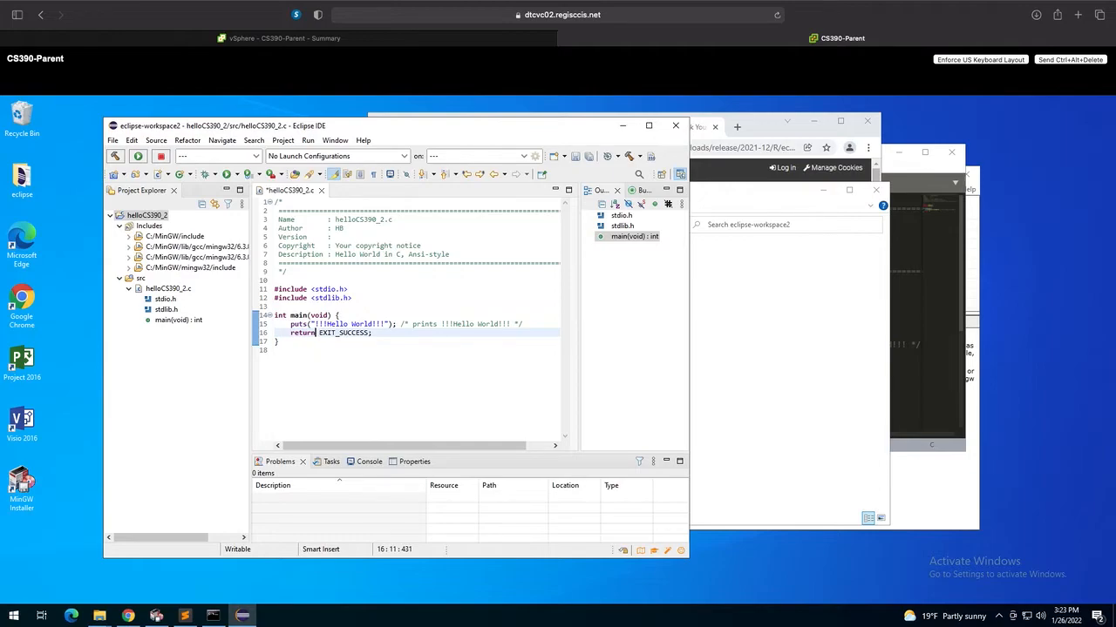
# Step: Save helloCS390_2.c and show the Tasks view below the editor
pyautogui.click(388, 333)
pyautogui.click(340, 315)
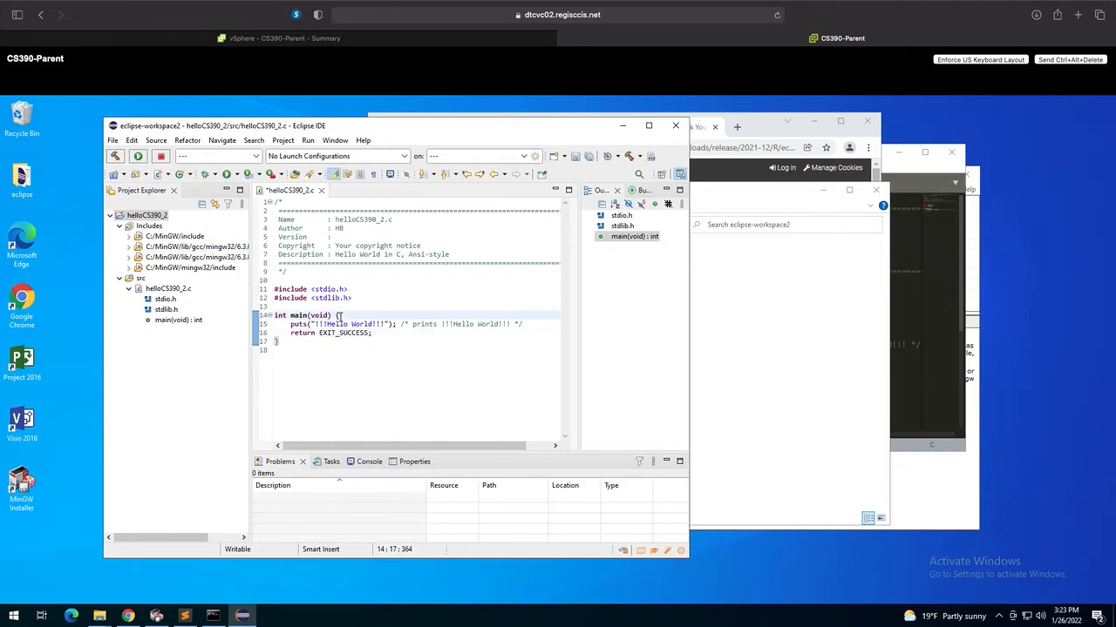
pyautogui.hotkey('ctrl', 's')
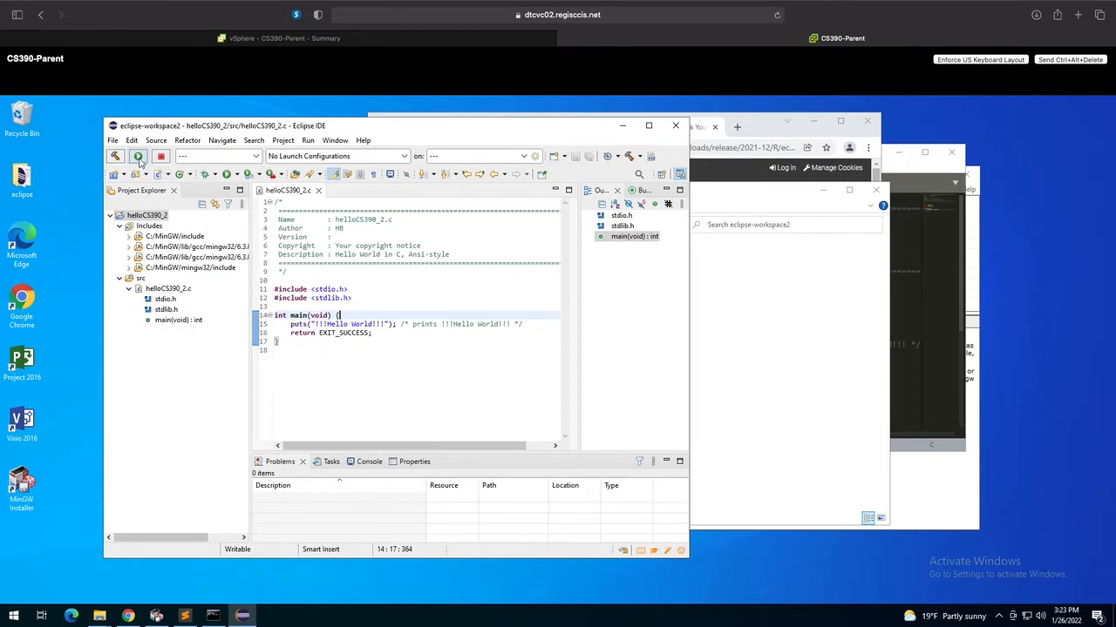
pyautogui.click(336, 361)
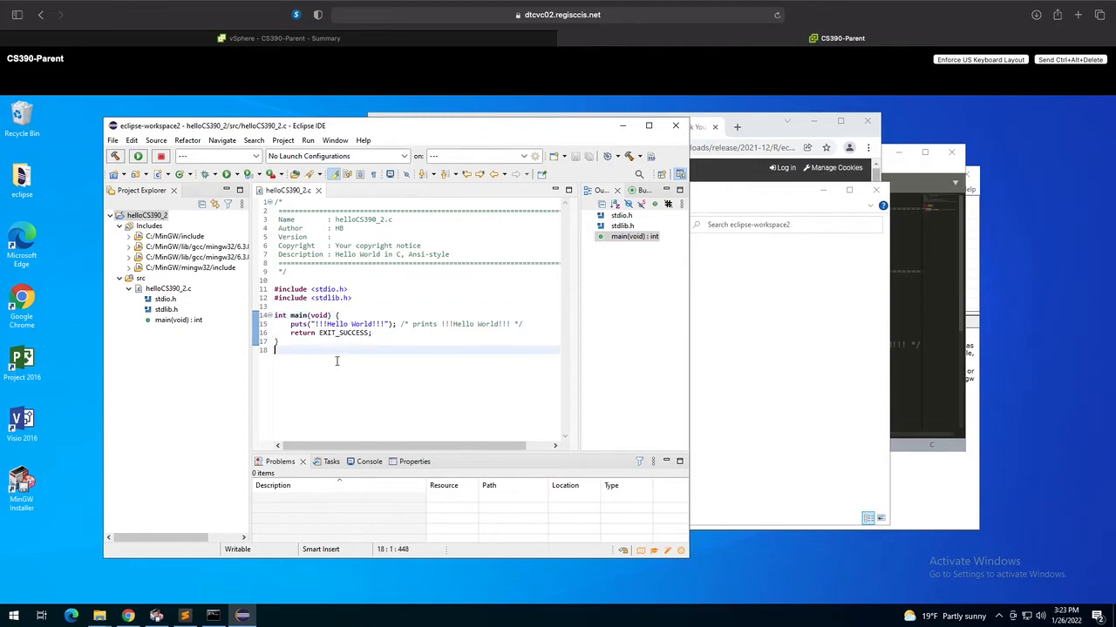
pyautogui.click(331, 464)
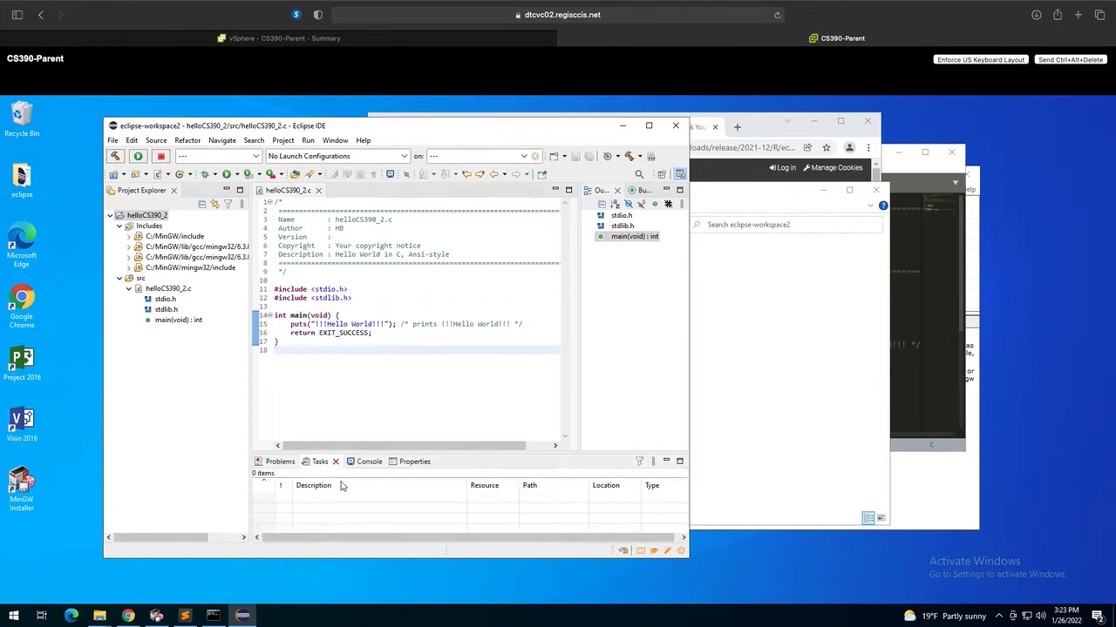
# Step: Show the Console view, build the helloCS390_2 project and examine the compiler commands and build result in the output
pyautogui.click(364, 464)
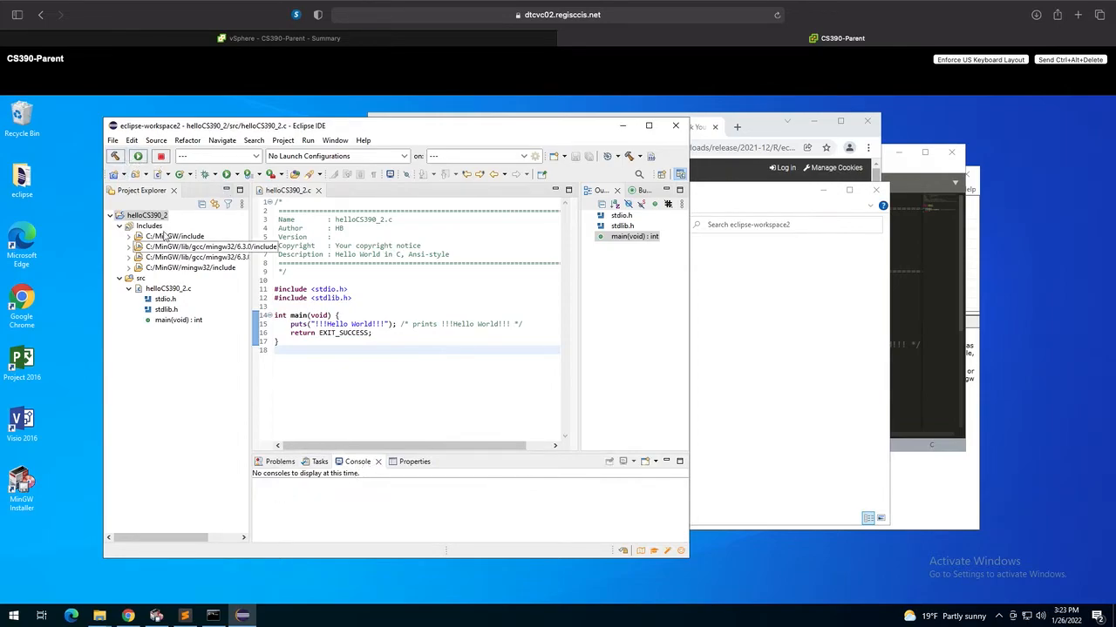
pyautogui.click(118, 156)
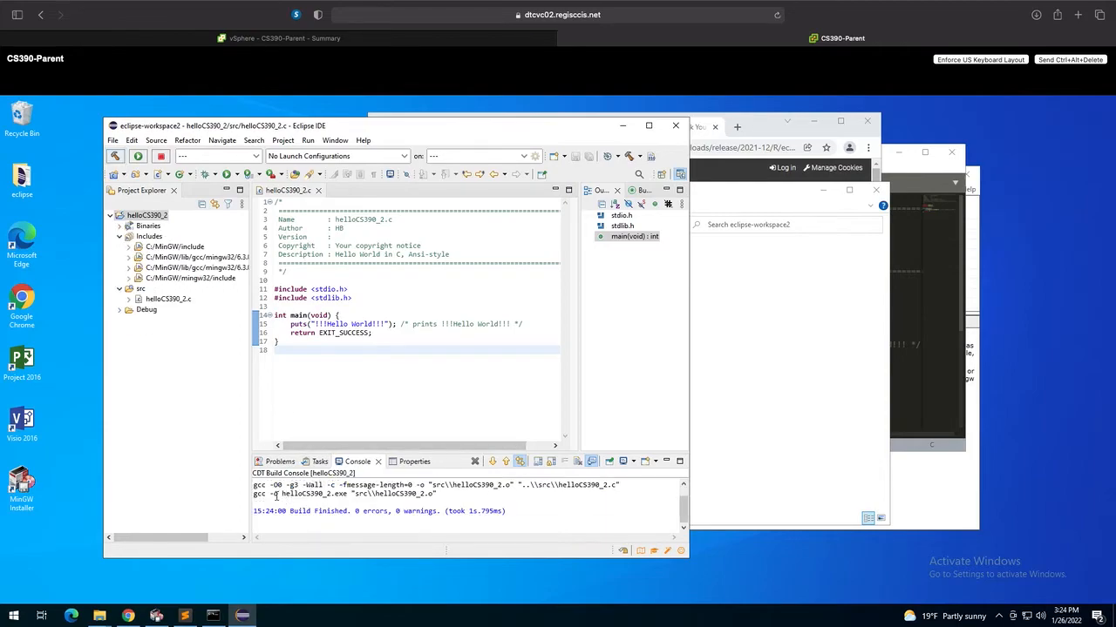
pyautogui.scroll(1, 279, 492)
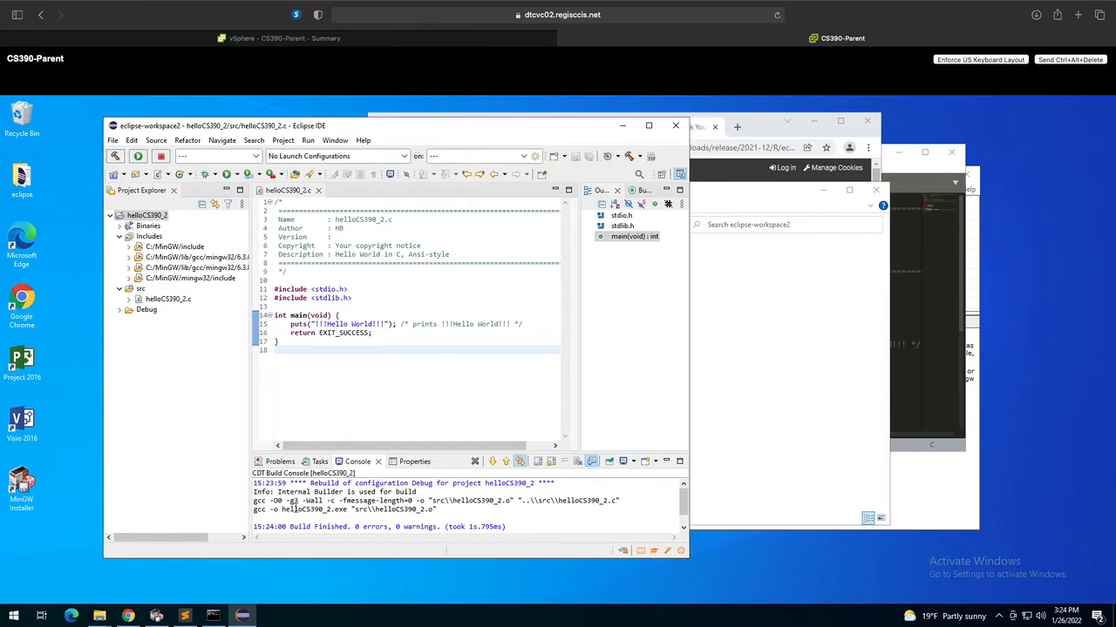
pyautogui.scroll(-1, 439, 515)
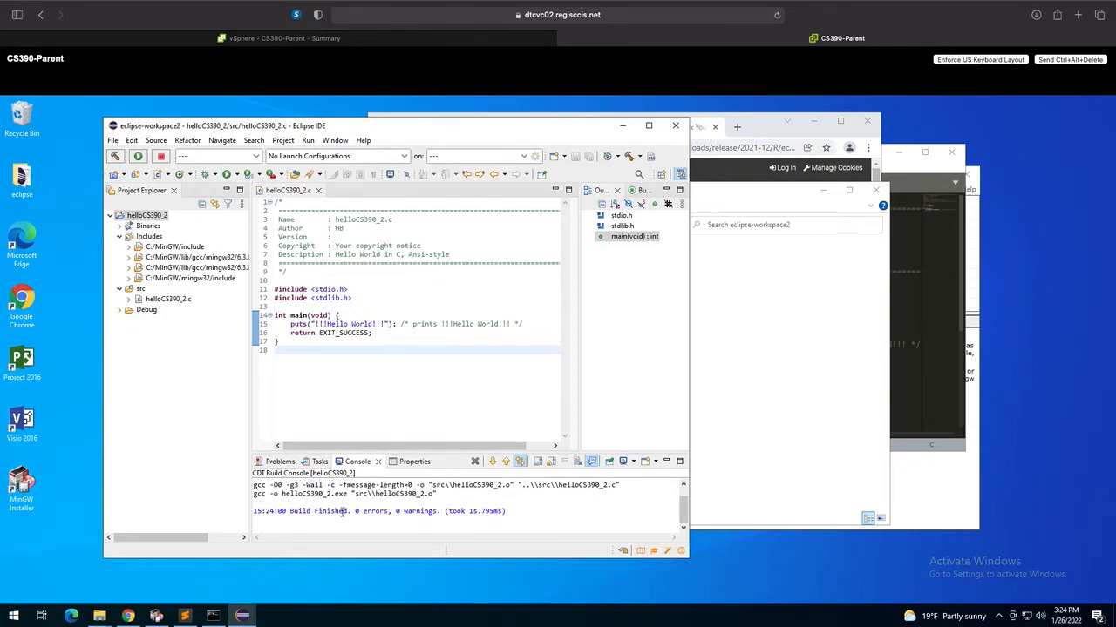
pyautogui.moveTo(357, 516); pyautogui.dragTo(441, 512)
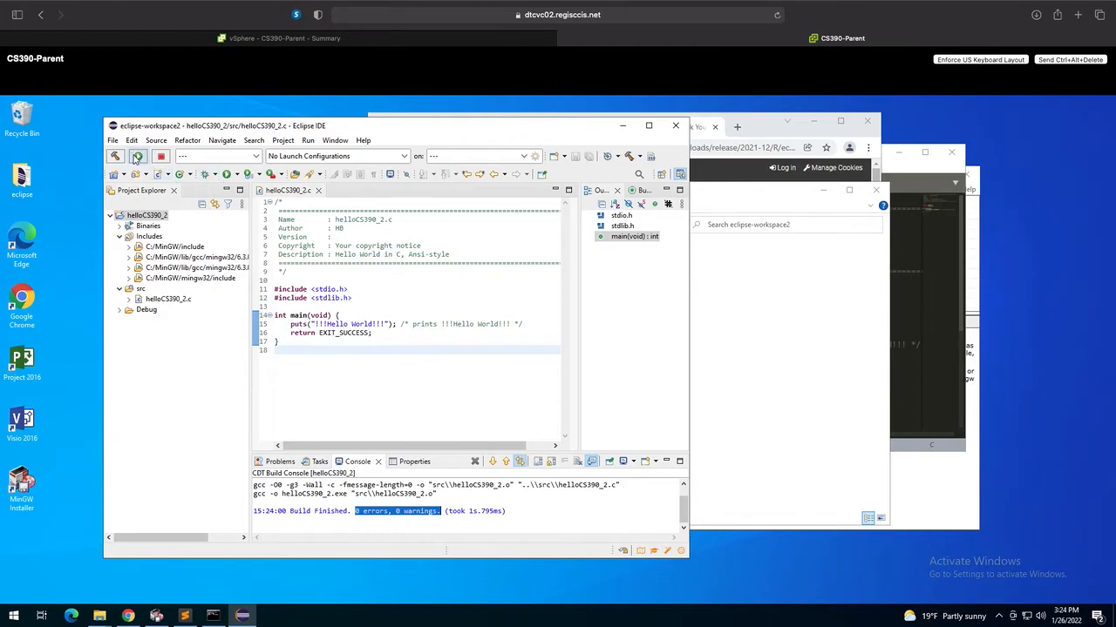
pyautogui.click(319, 512)
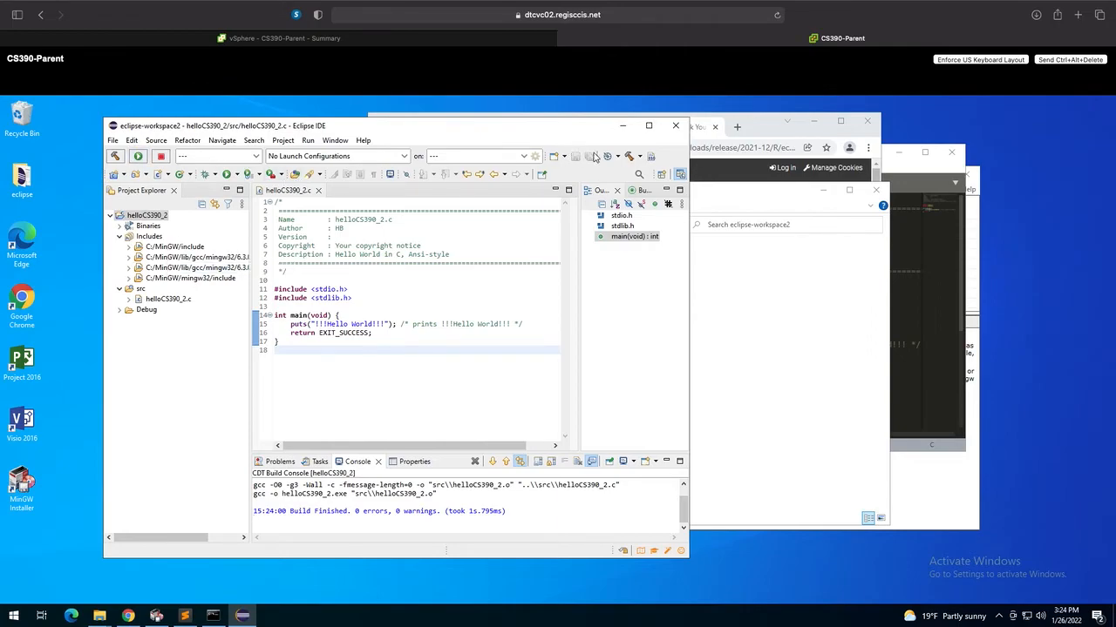
# Step: Run the helloCS390_2 project as a Local C/C++ Application and highlight the program's printed line in the Console
pyautogui.rightClick(141, 217)
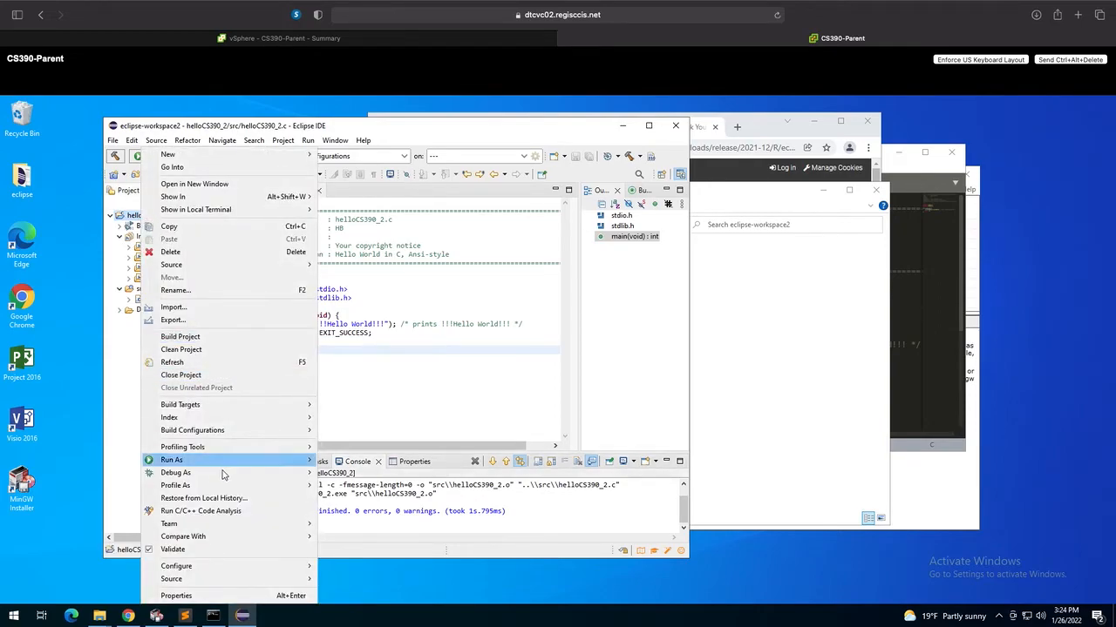
pyautogui.moveTo(235, 464)
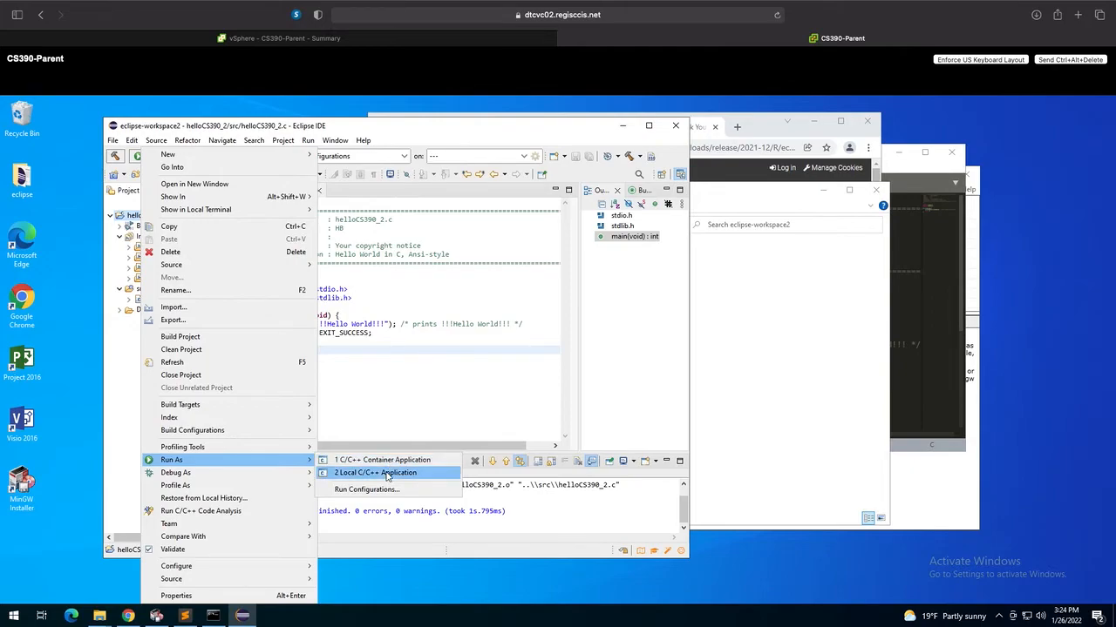
pyautogui.click(388, 477)
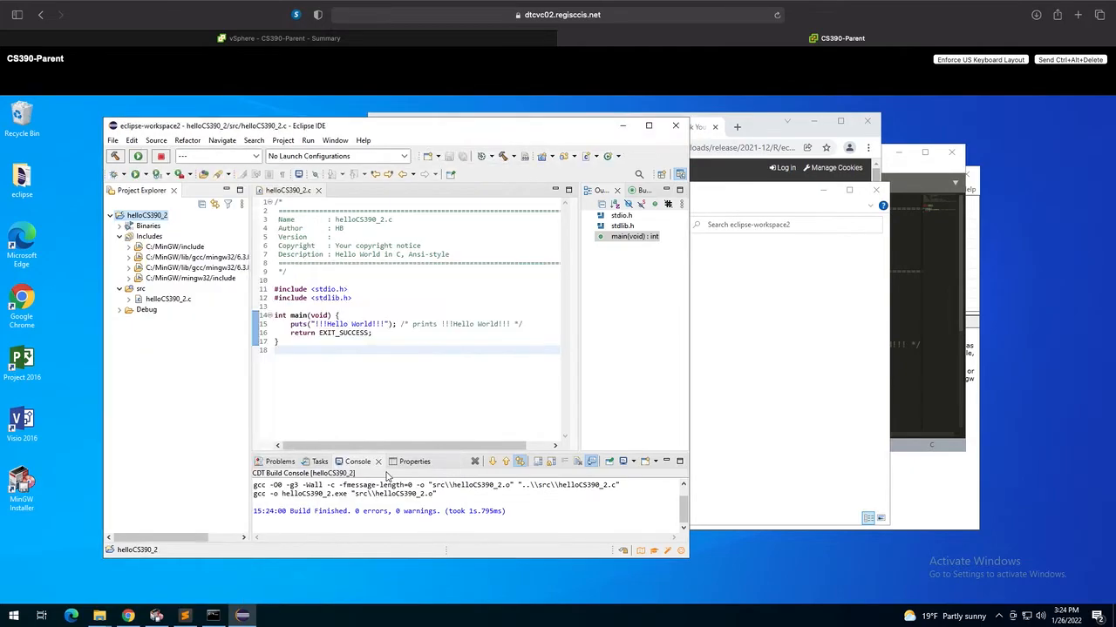
pyautogui.moveTo(326, 483); pyautogui.dragTo(245, 486)
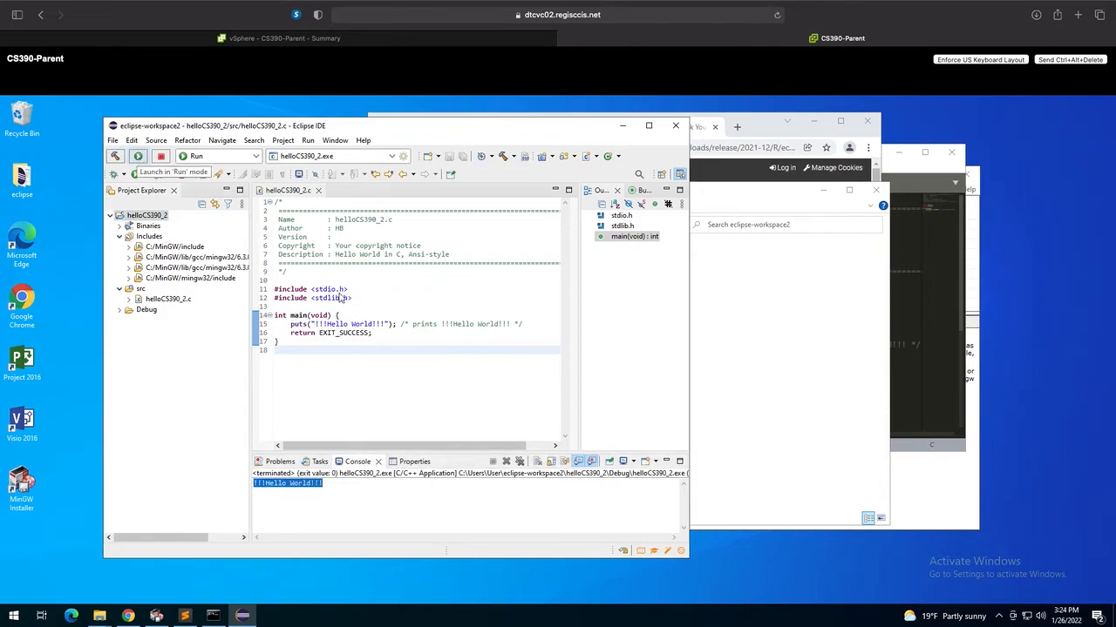
# Step: Change World to CS 390 in the puts string on line 15, save helloCS390_2.c and run the program again
pyautogui.click(351, 324)
pyautogui.hotkey('shift', 'Right')
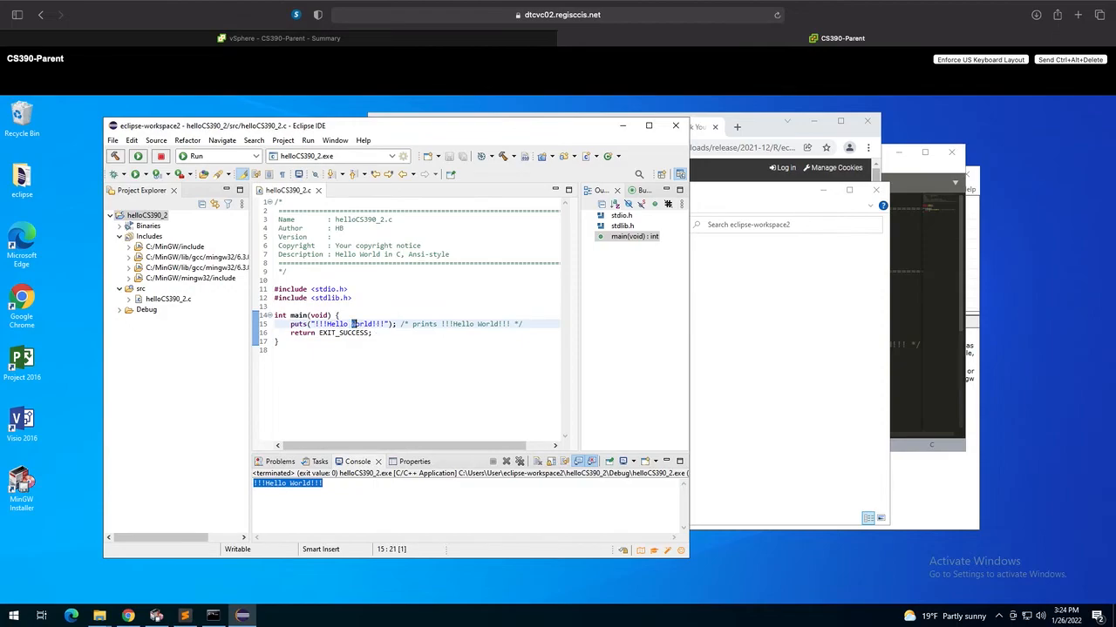
pyautogui.write('CS 390')
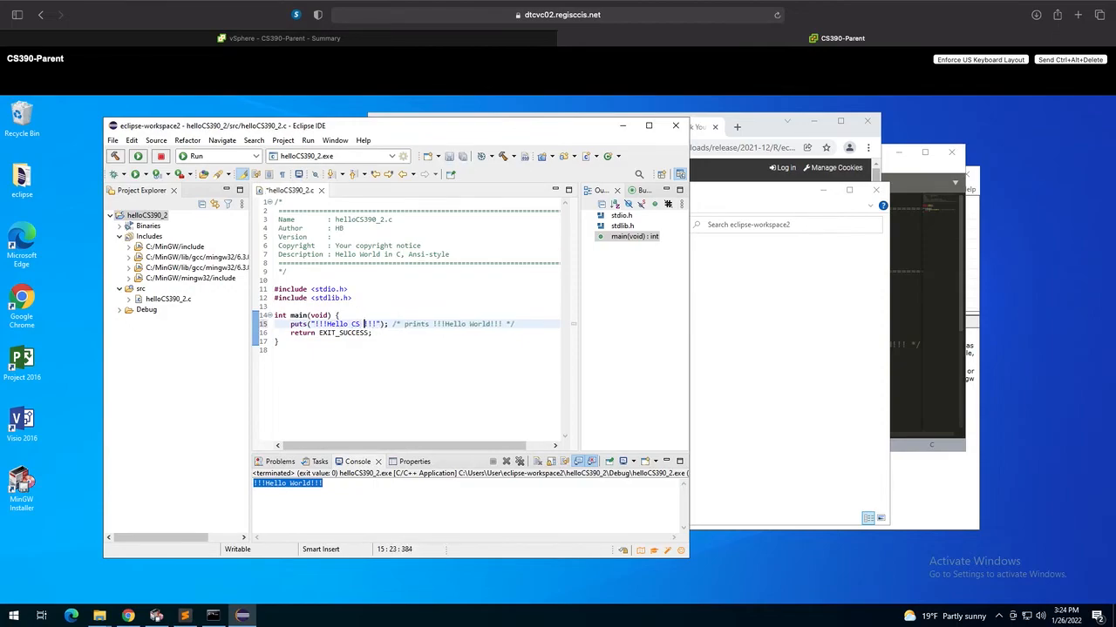
pyautogui.hotkey('ctrl', 's')
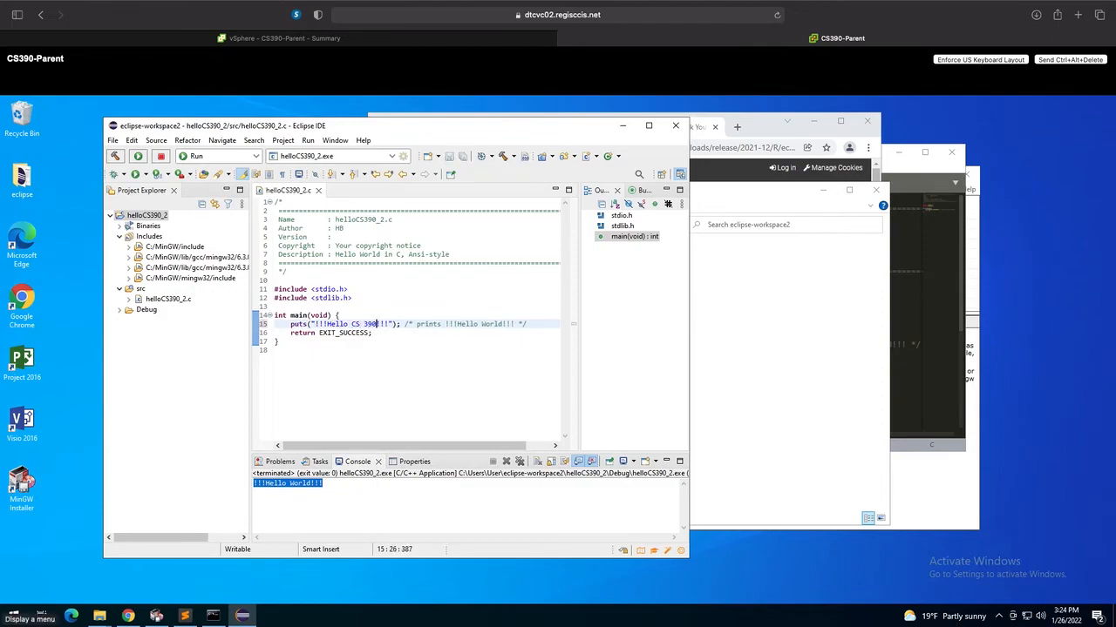
pyautogui.click(137, 157)
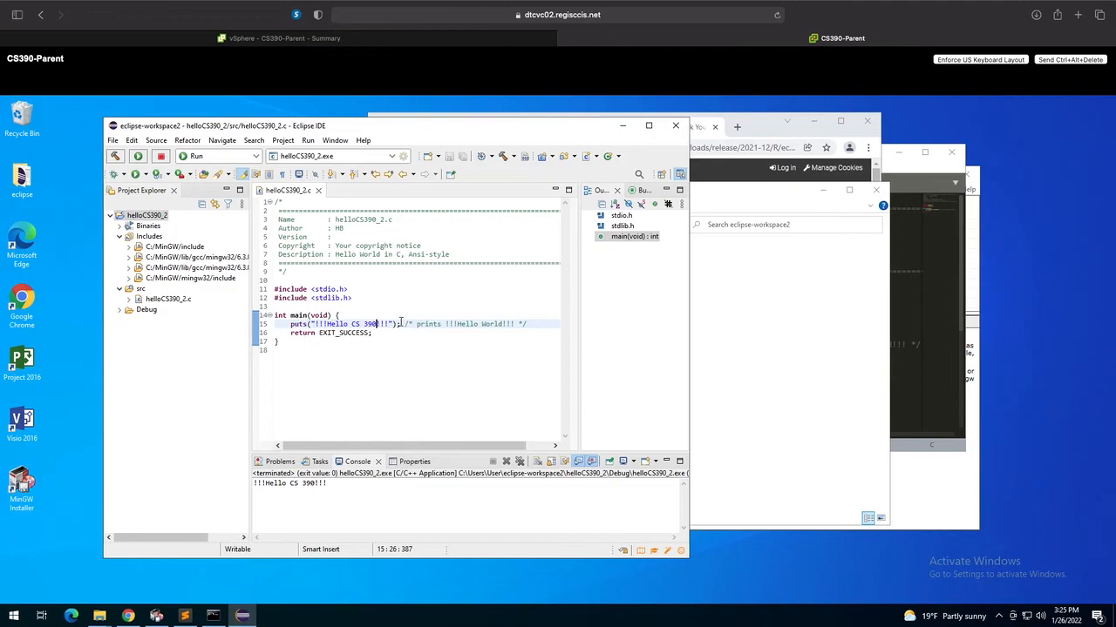
pyautogui.click(382, 348)
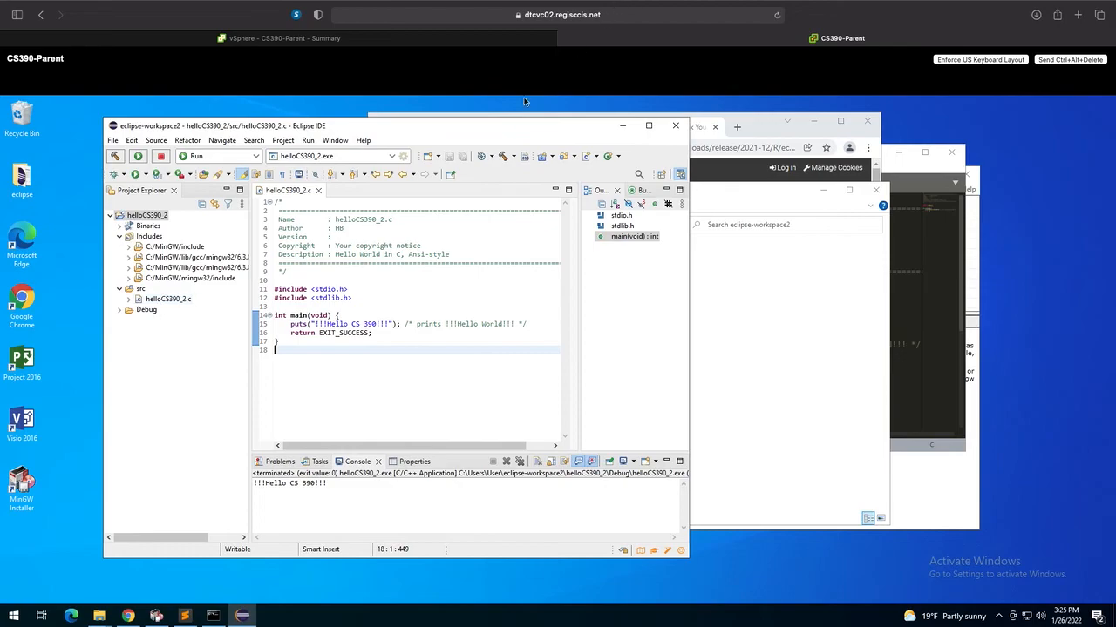
# Step: Switch to the eclipse-workspace2 folder in File Explorer and open helloCS390_2 from helloCS390_2\src in Sublime Text to view the source
pyautogui.click(99, 616)
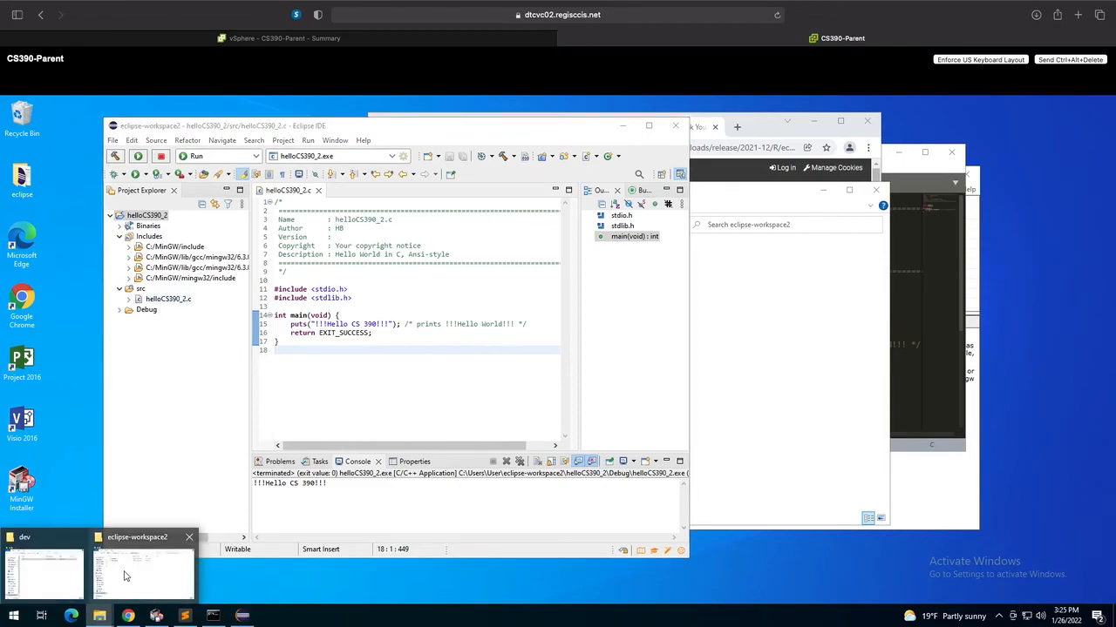
pyautogui.click(164, 564)
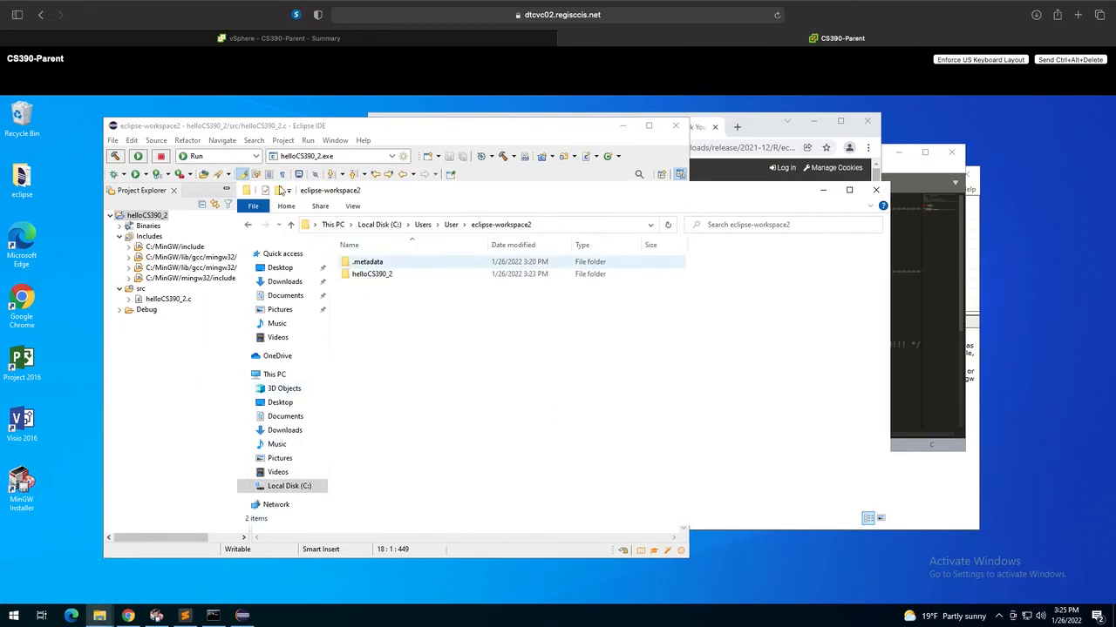
pyautogui.doubleClick(371, 277)
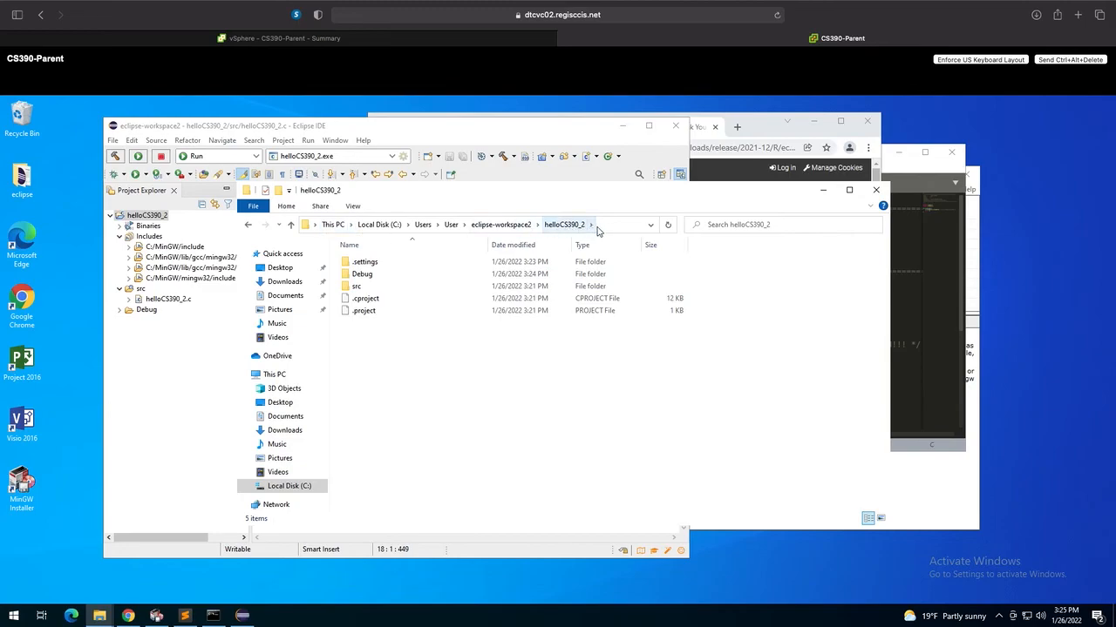
pyautogui.doubleClick(356, 288)
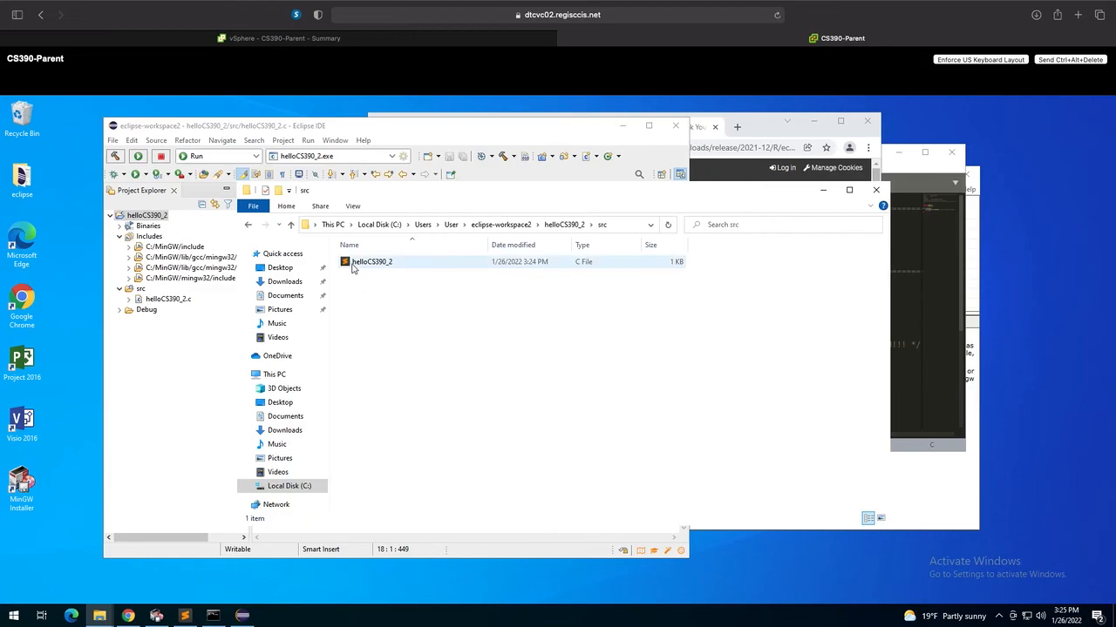
pyautogui.click(377, 270)
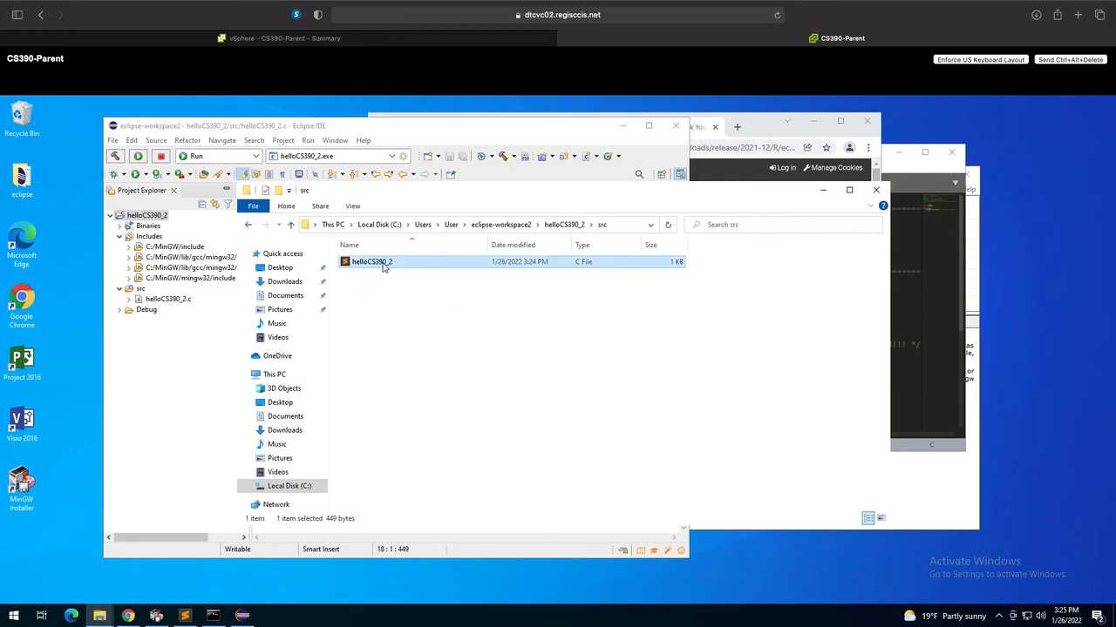
pyautogui.doubleClick(375, 262)
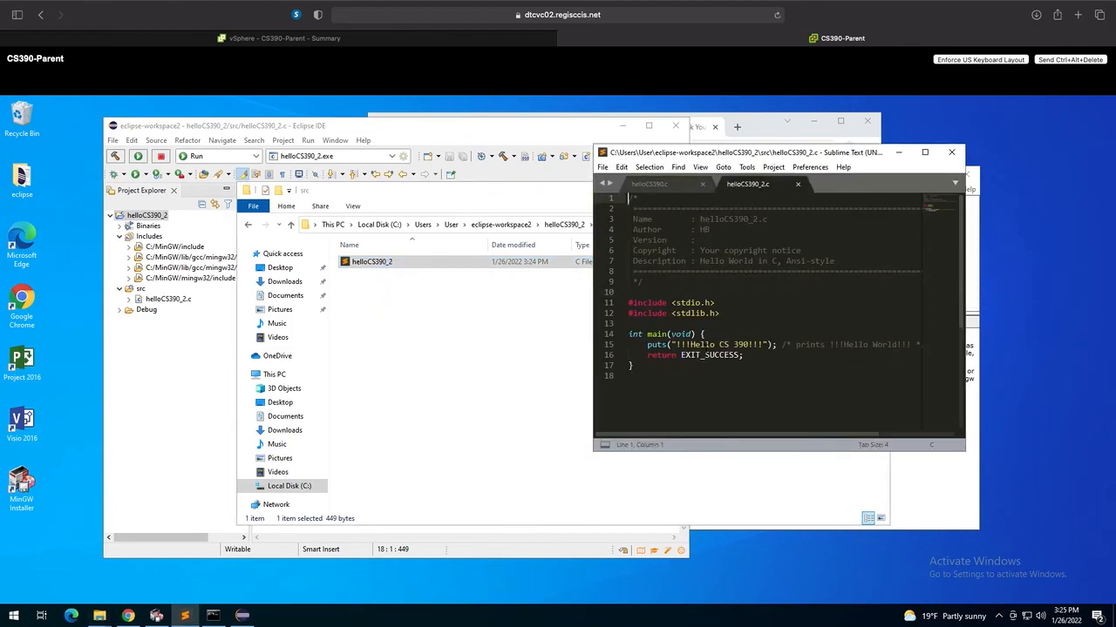
# Step: Close the helloCS390_2.c file and Sublime Text, returning to the src folder in File Explorer
pyautogui.click(796, 183)
pyautogui.click(951, 152)
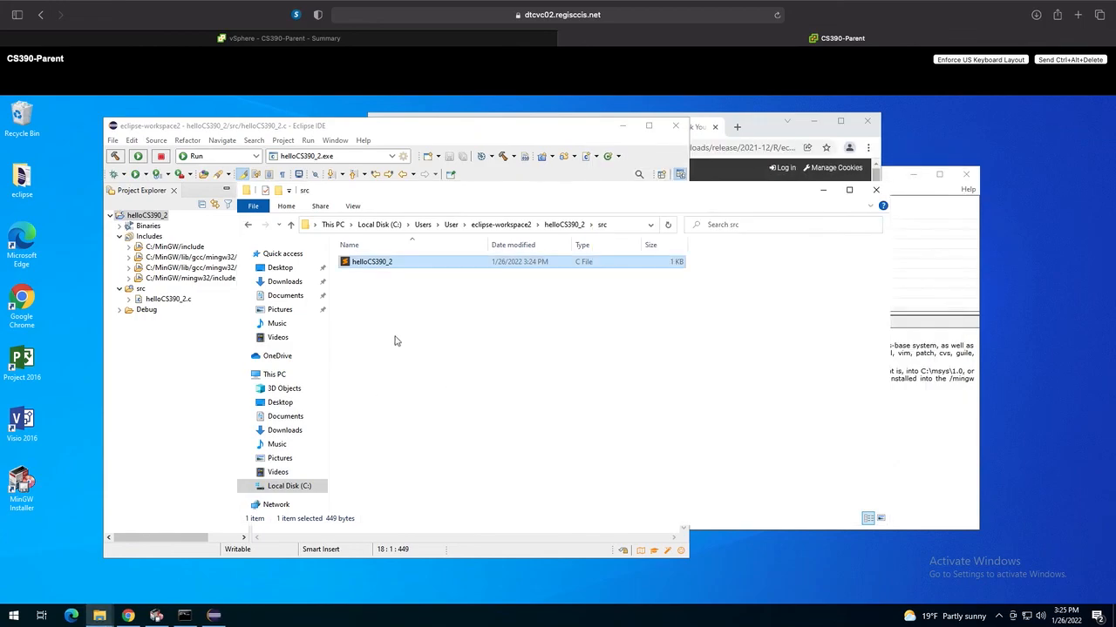
pyautogui.click(417, 312)
# Step: Move the Eclipse window down to uncover the Command Prompt, view its earlier gcc session, and switch back to Eclipse
pyautogui.click(508, 125)
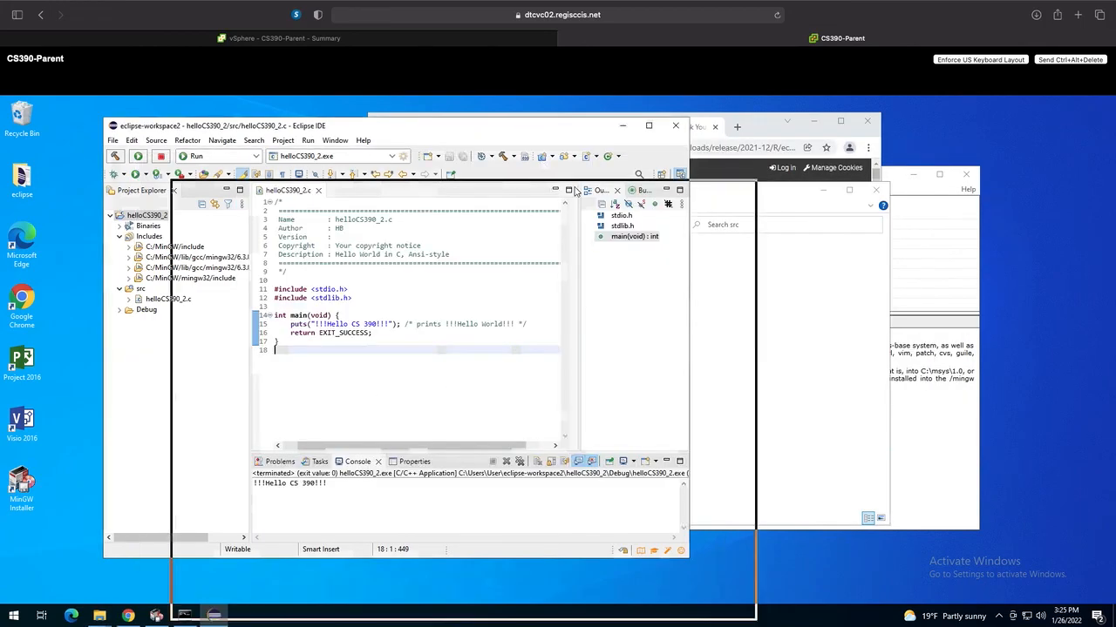
pyautogui.moveTo(584, 192); pyautogui.dragTo(584, 192)
pyautogui.click(755, 124)
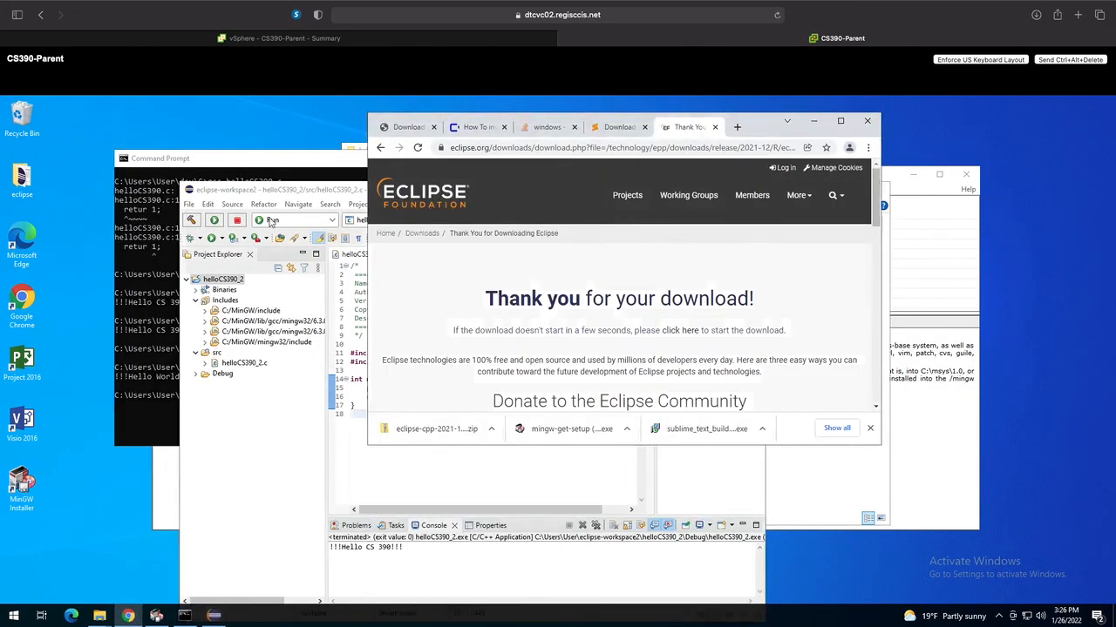
pyautogui.click(222, 172)
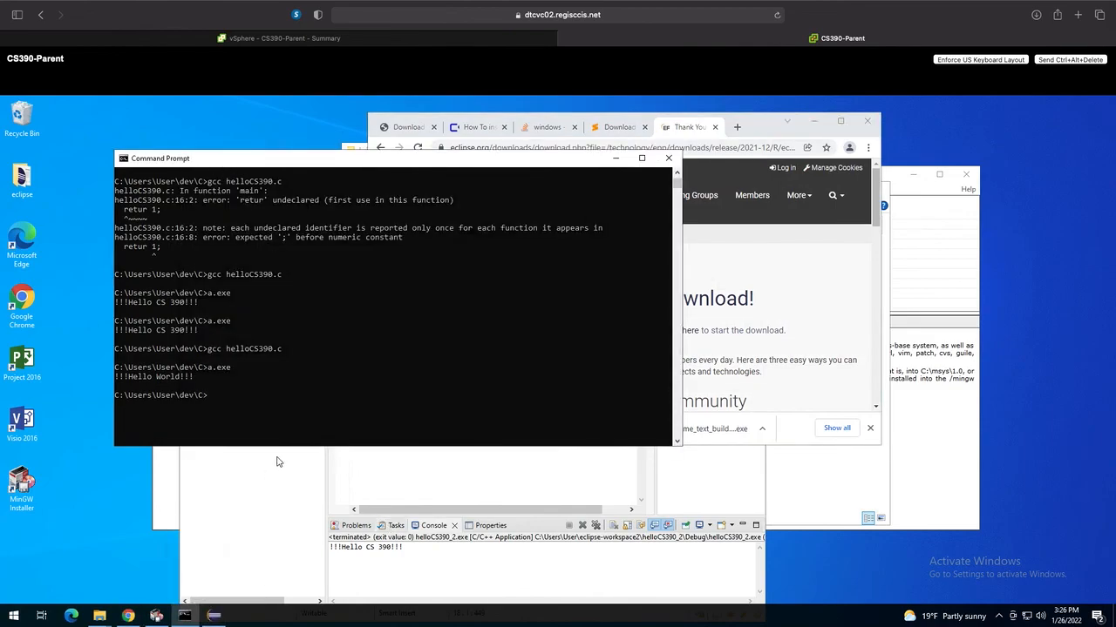
pyautogui.click(214, 615)
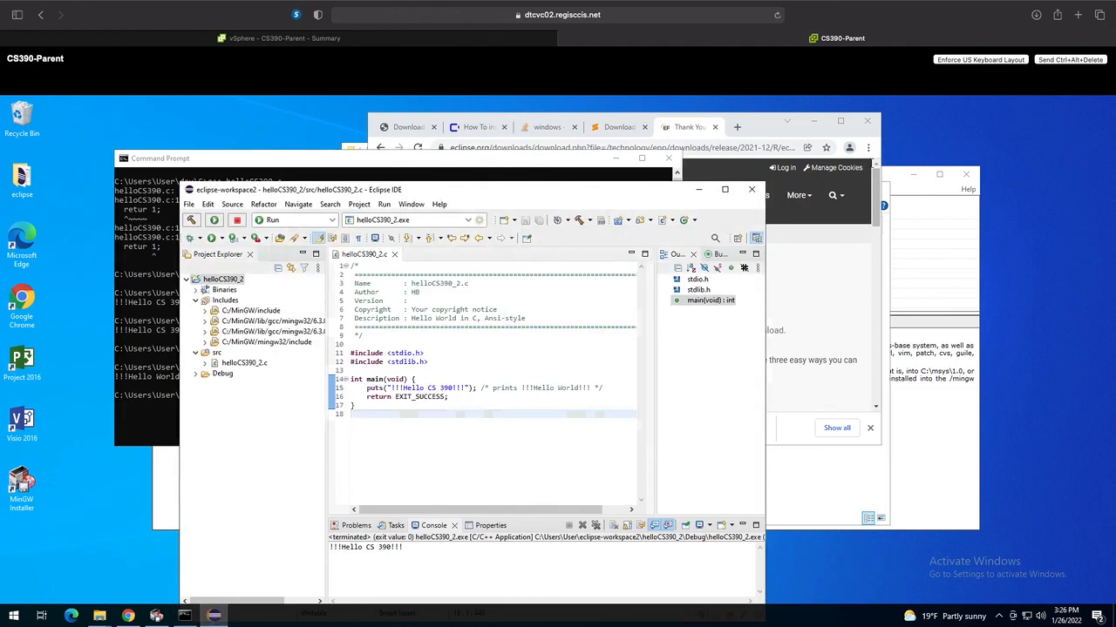